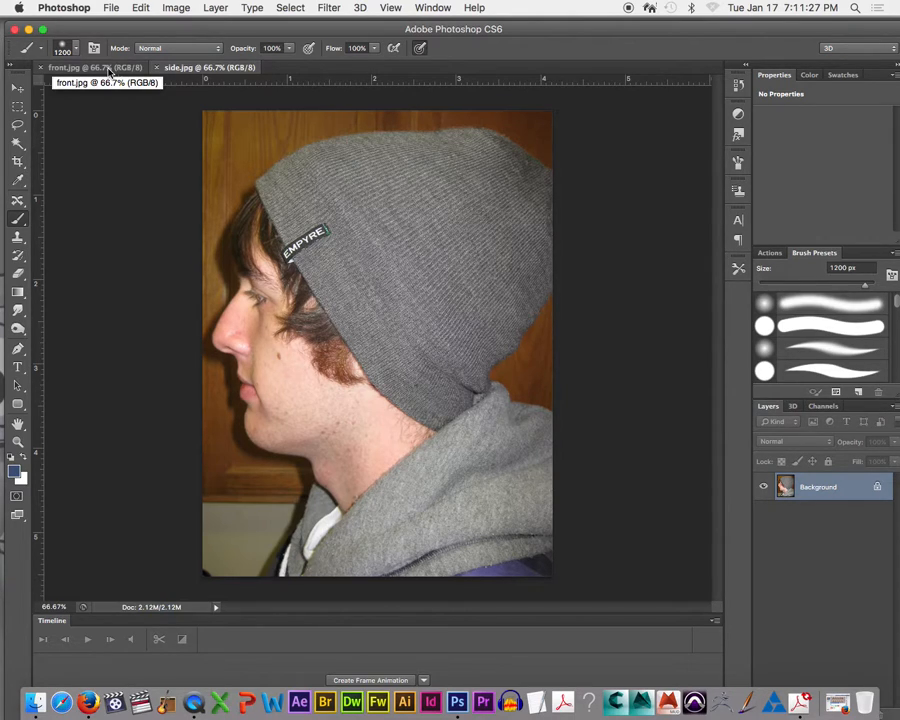
Compare the face in front.jpg with the profile in side.jpg
click(110, 70)
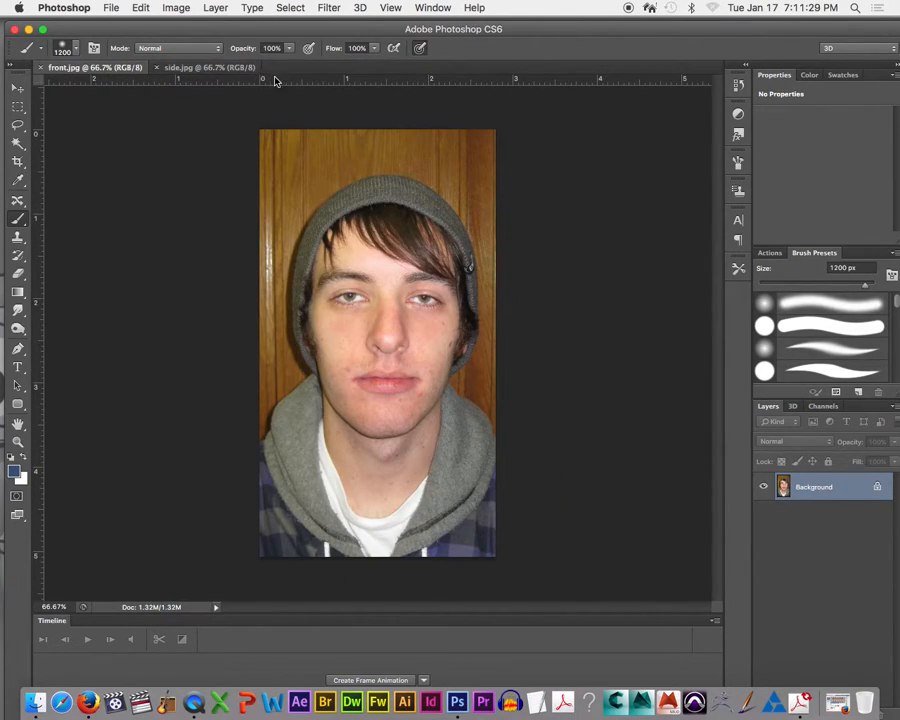
click(210, 68)
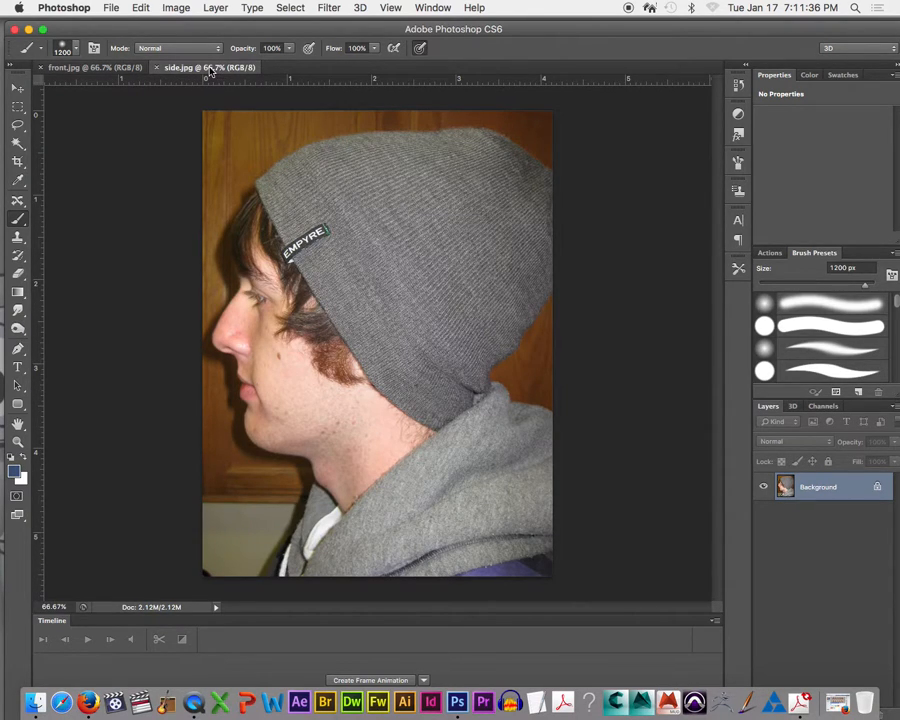
click(118, 68)
click(202, 68)
click(118, 68)
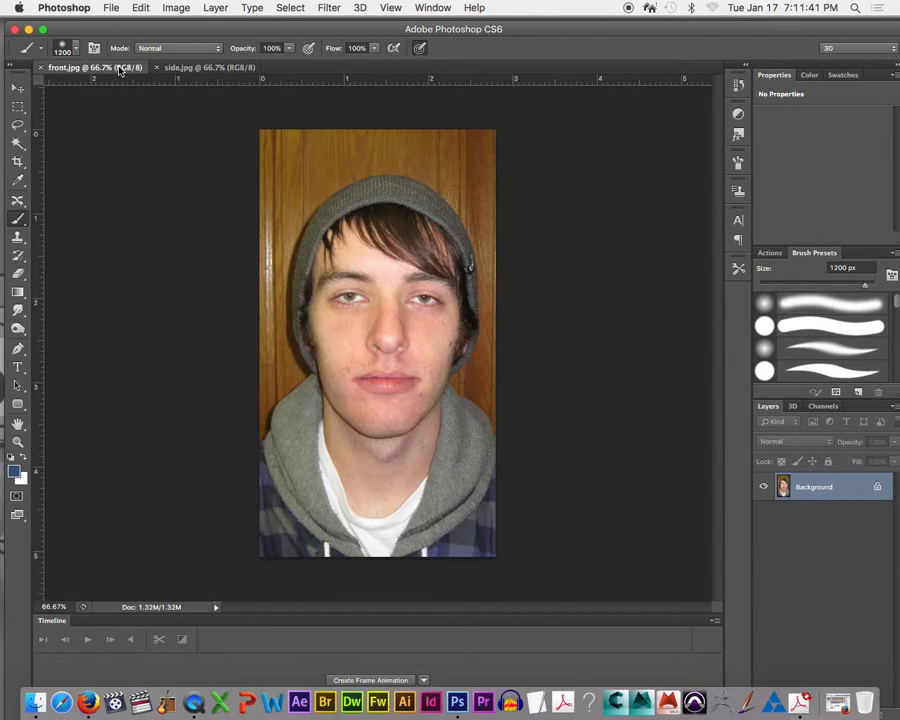
click(230, 70)
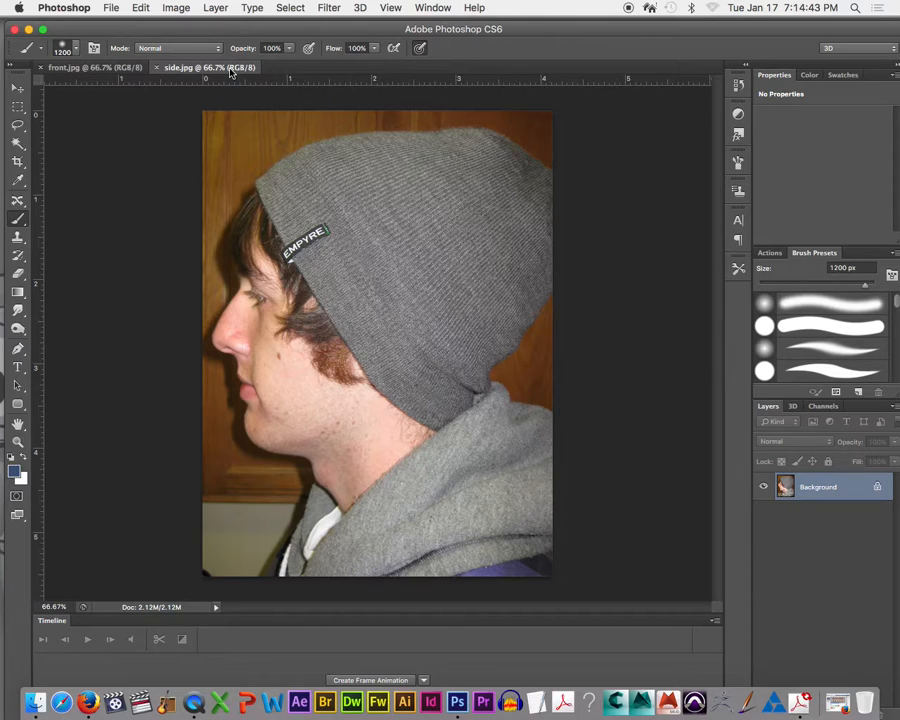
click(95, 67)
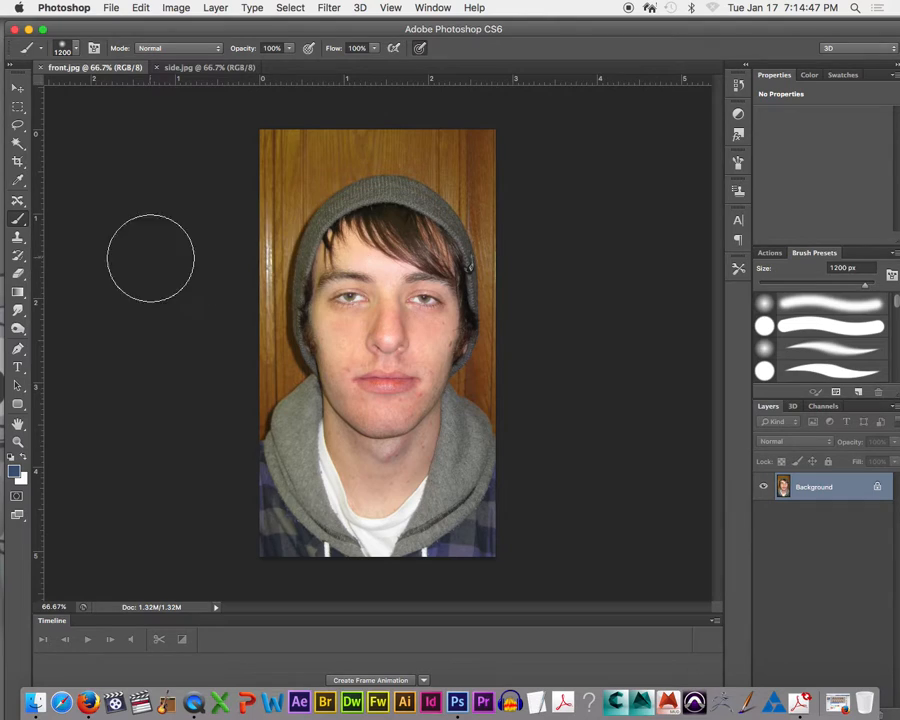
click(176, 68)
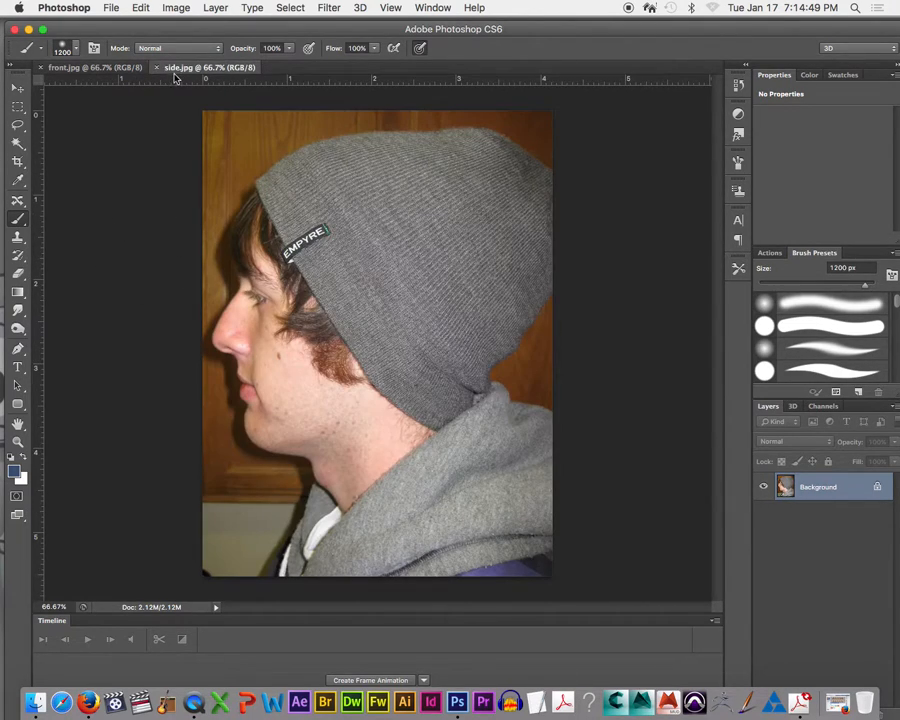
Copy the front.jpg photo into side.jpg as a new layer using the Move tool, positioned partly beyond the canvas's left edge
click(17, 88)
click(118, 70)
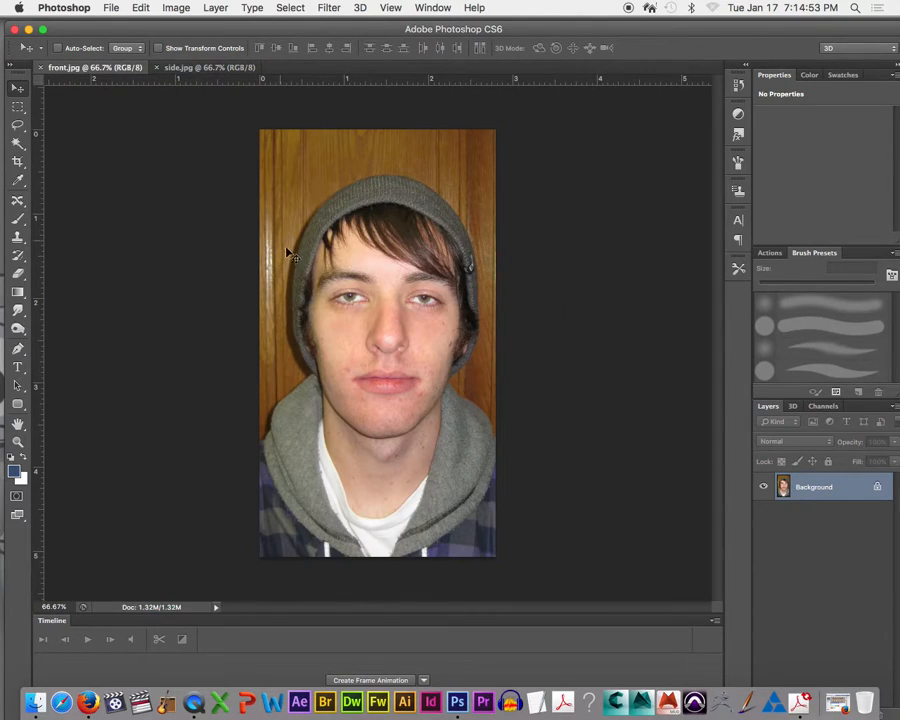
drag(331, 257, 277, 147)
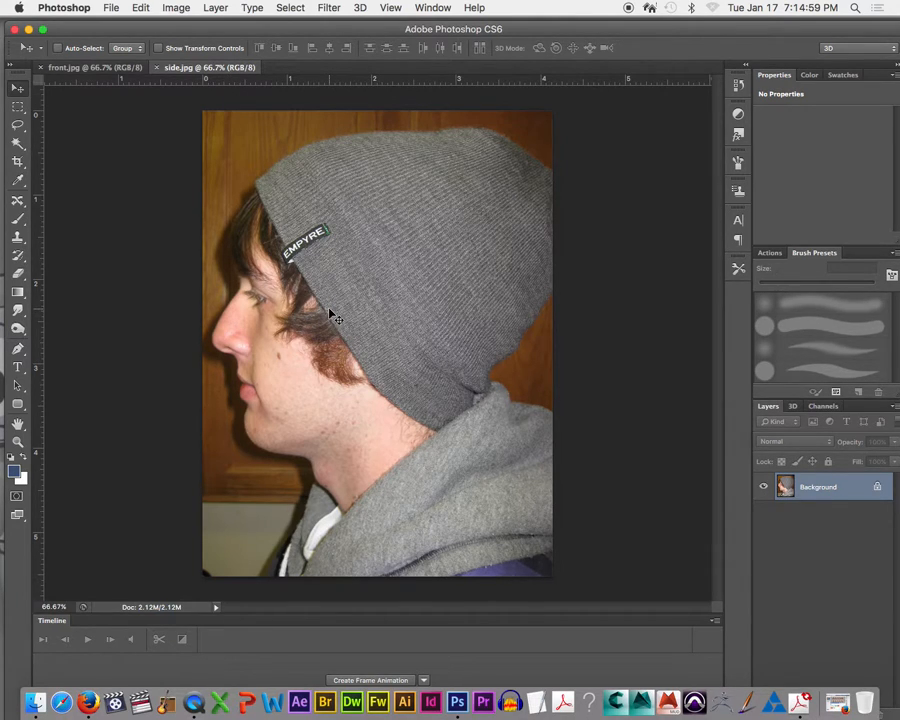
click(96, 68)
drag(362, 311, 231, 175)
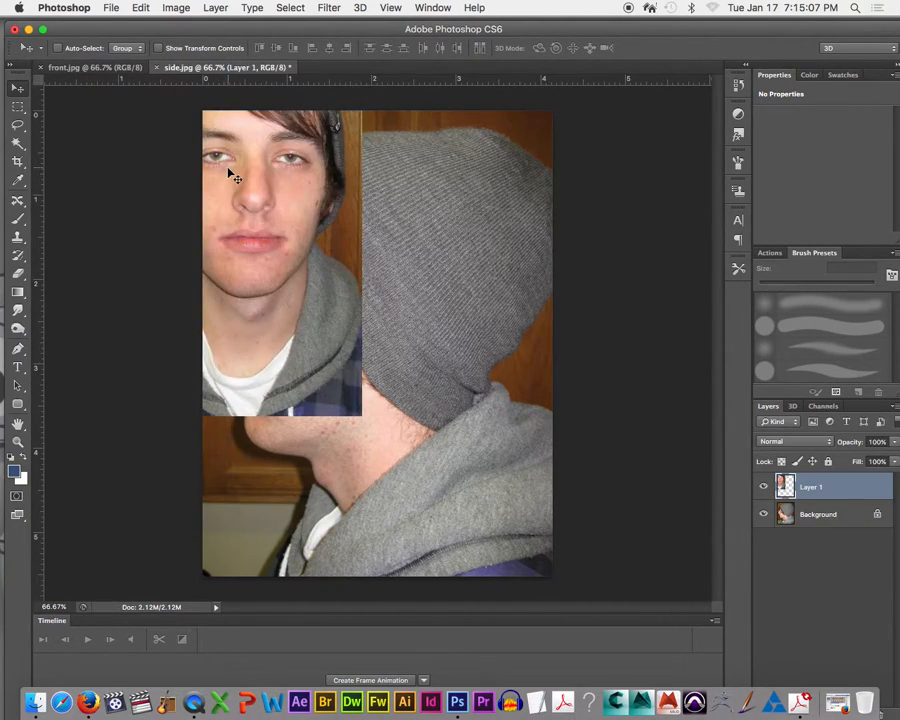
drag(271, 257, 193, 390)
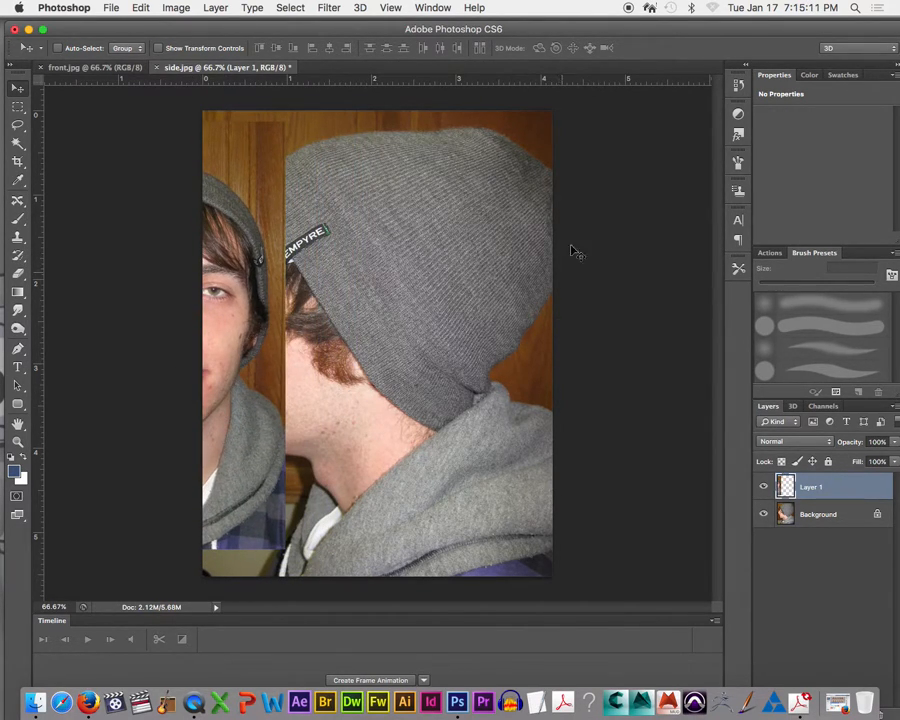
Widen the canvas to 8 inches with a middle-right anchor and move the front photo directly beside the side profile
click(176, 7)
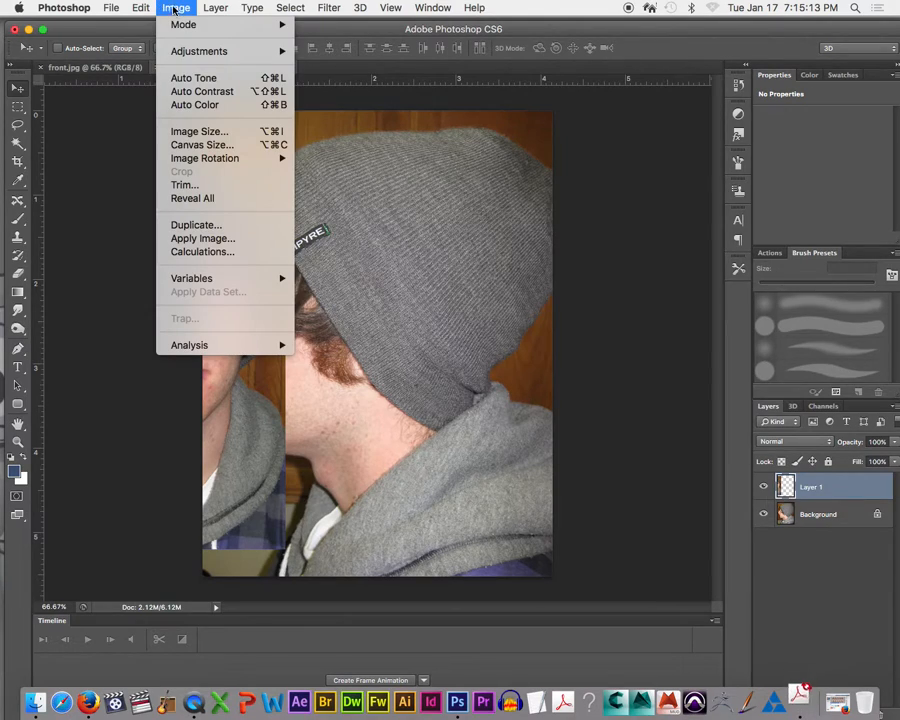
click(188, 148)
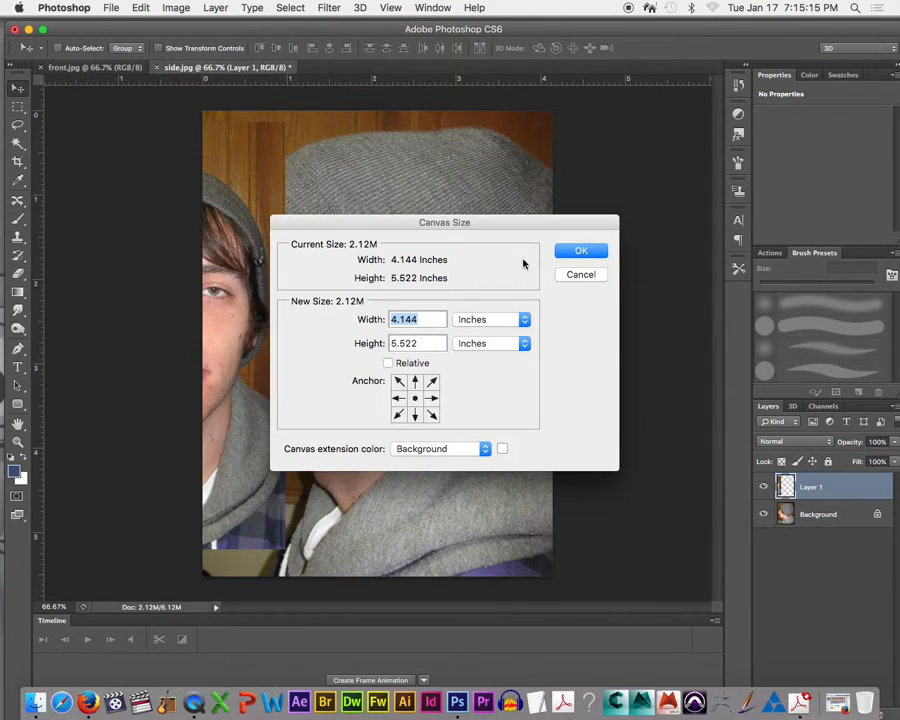
click(433, 399)
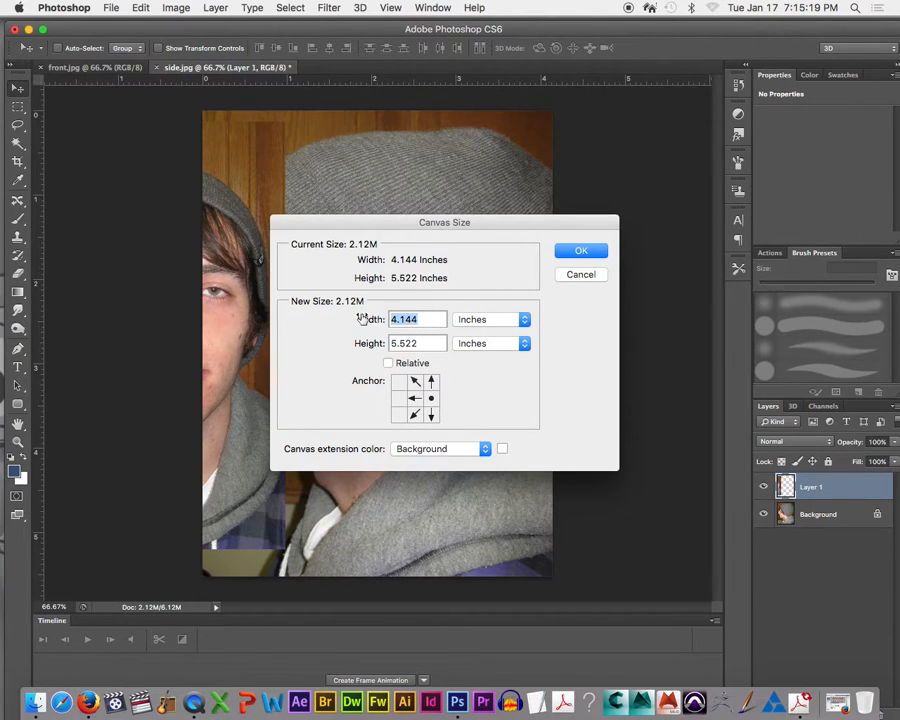
text(8)
key(Return)
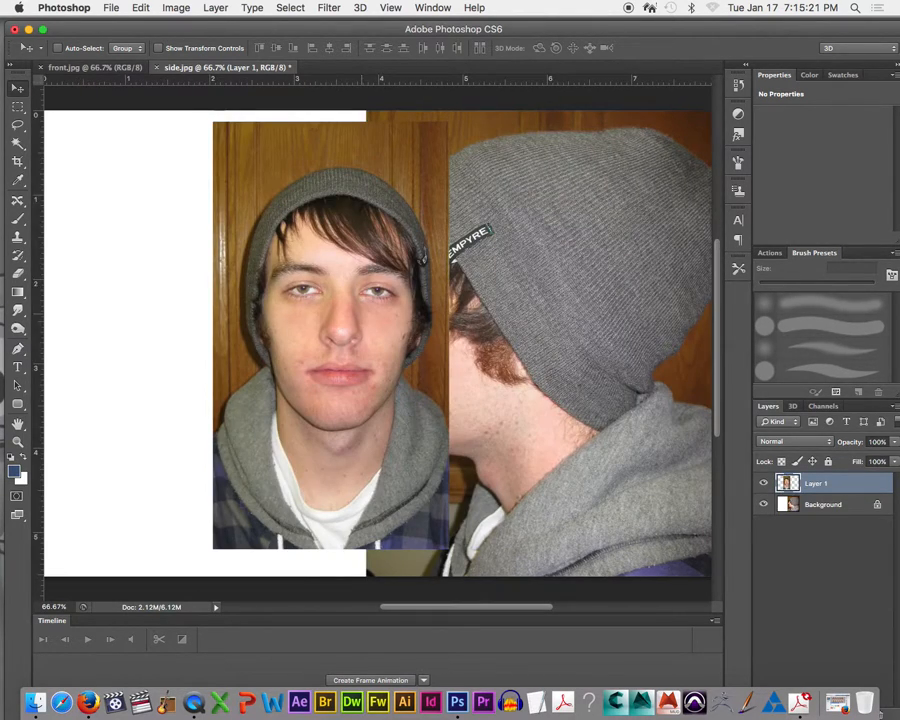
drag(334, 381, 283, 364)
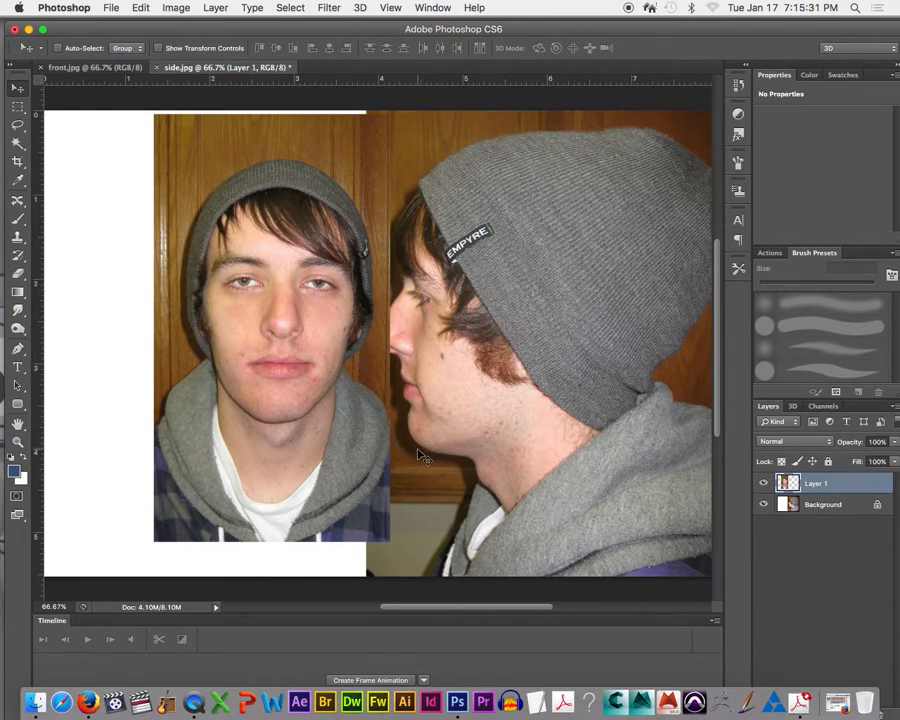
drag(308, 327, 284, 332)
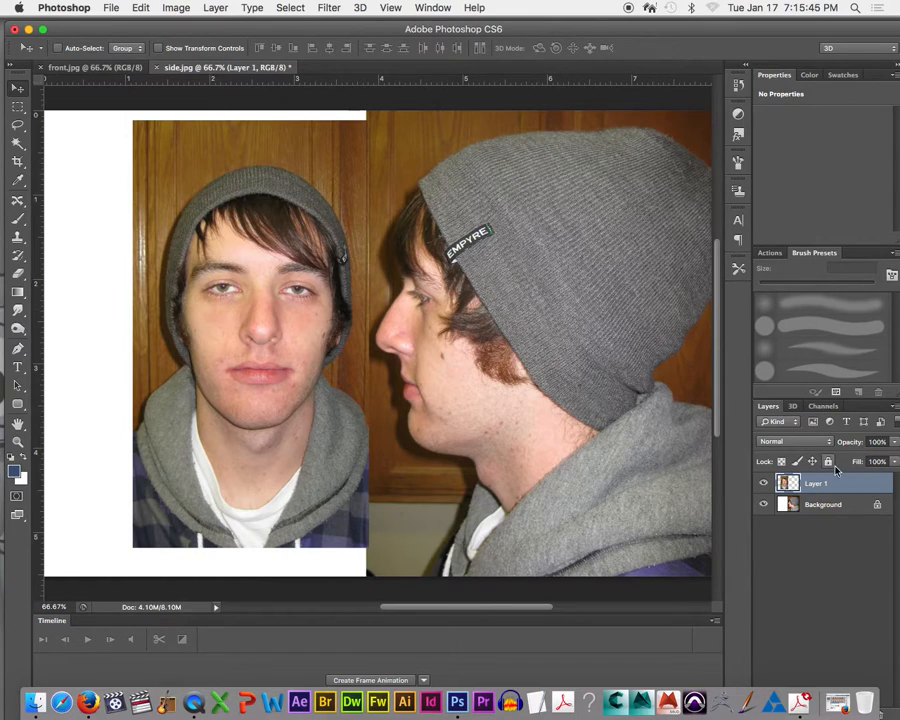
Convert the locked Background layer into a regular layer with Normal mode and 100% opacity
click(823, 510)
right_click(824, 507)
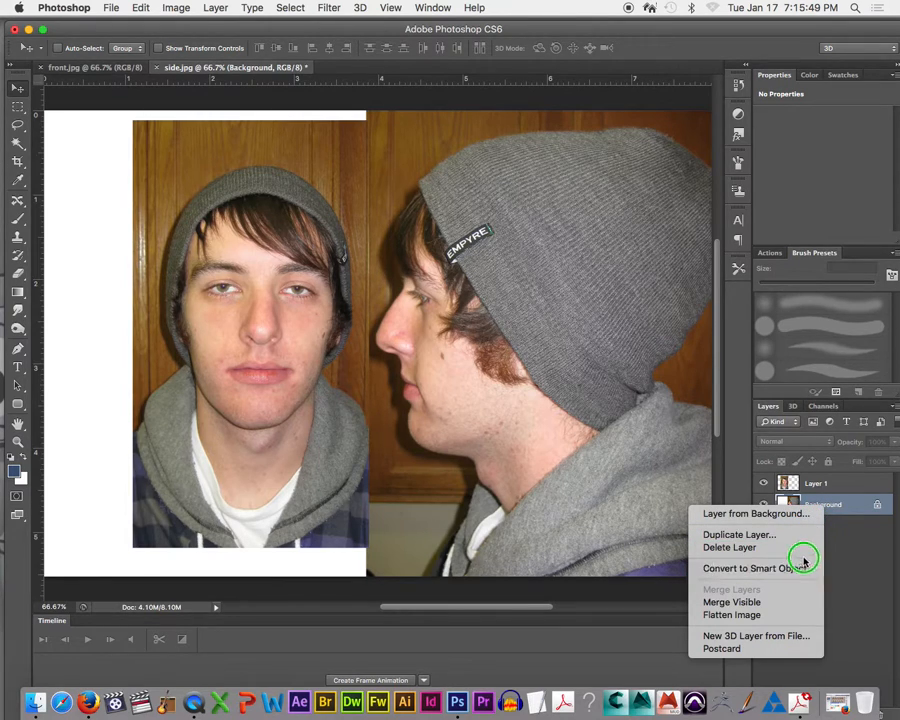
click(798, 513)
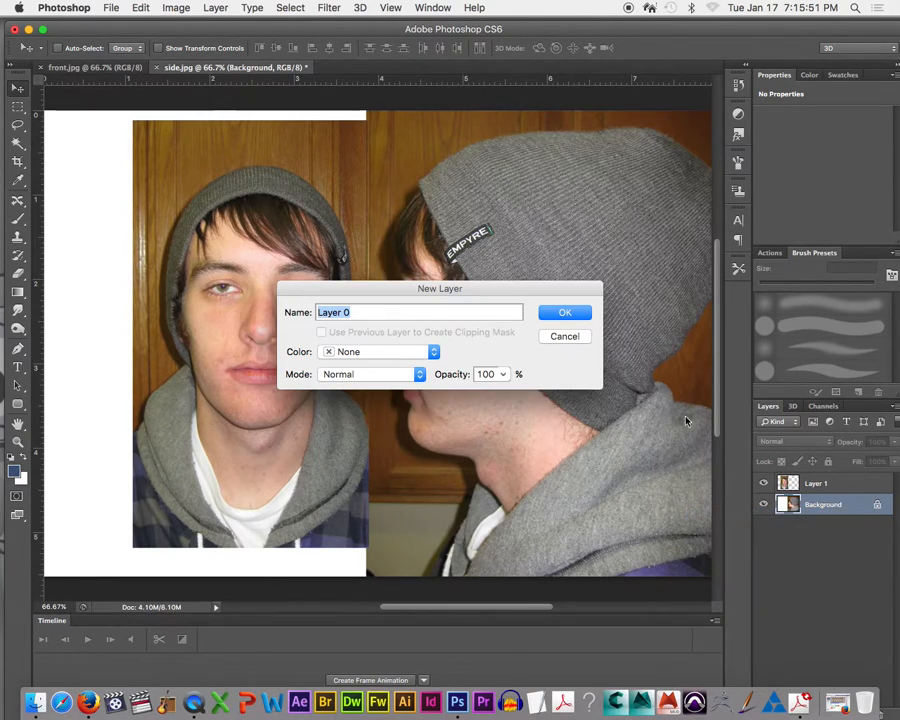
click(568, 314)
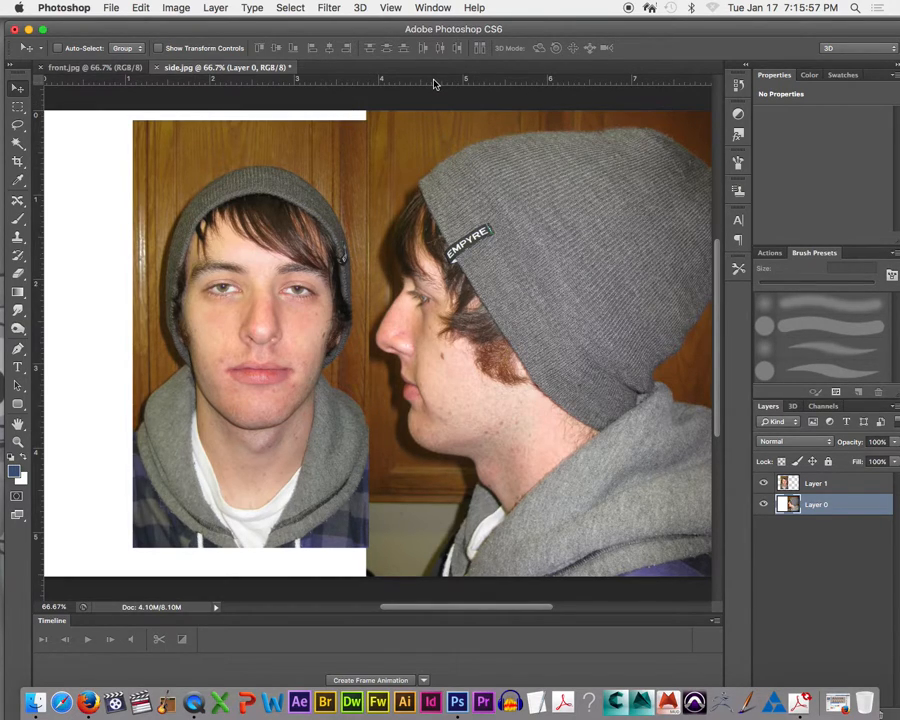
drag(434, 82, 413, 79)
key(r)
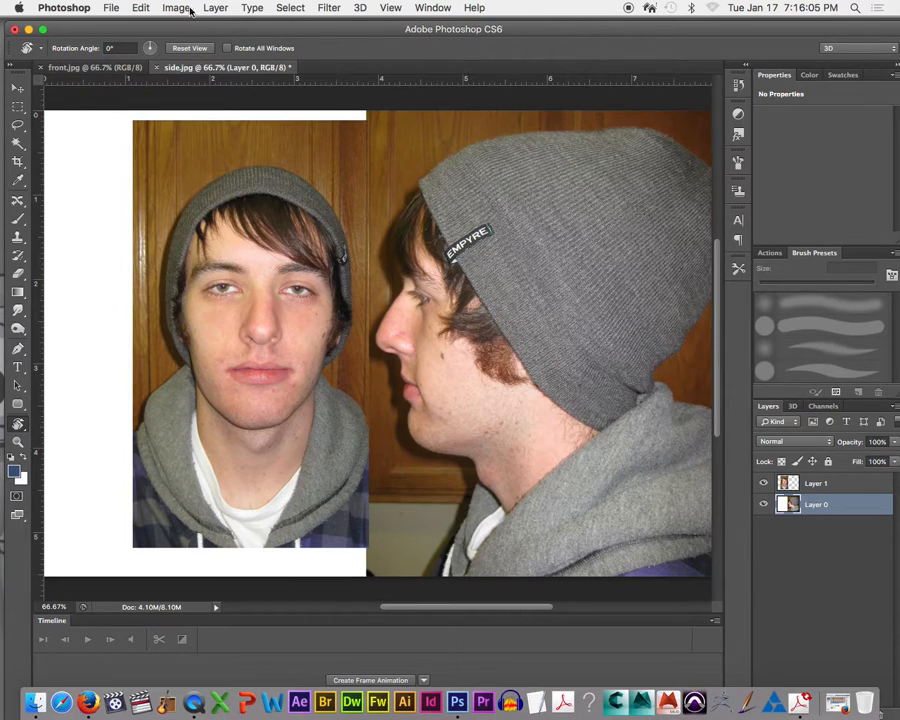
click(138, 8)
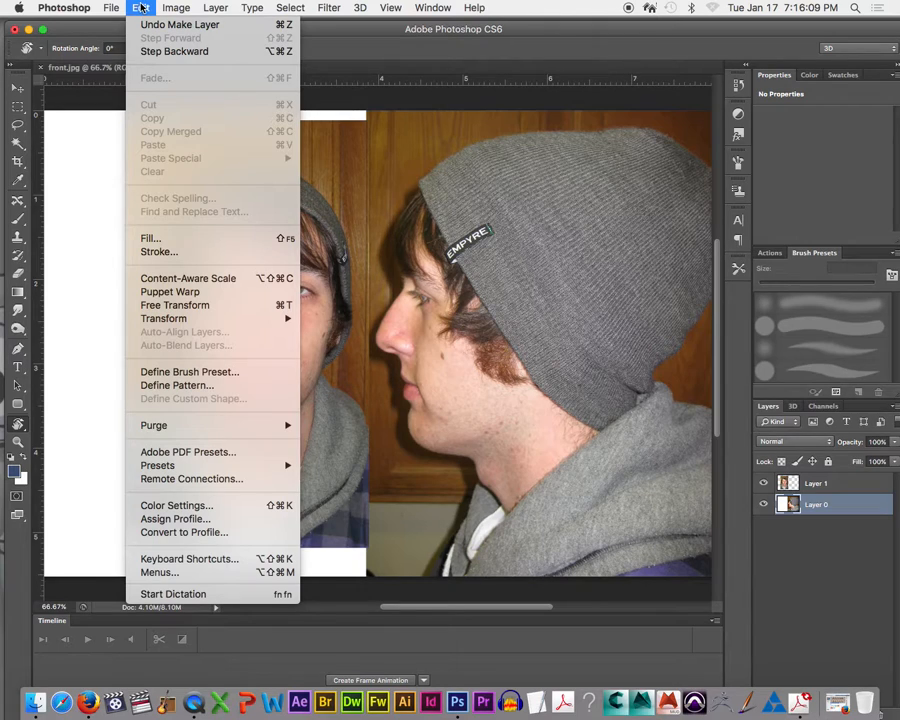
mouse_move(121, 8)
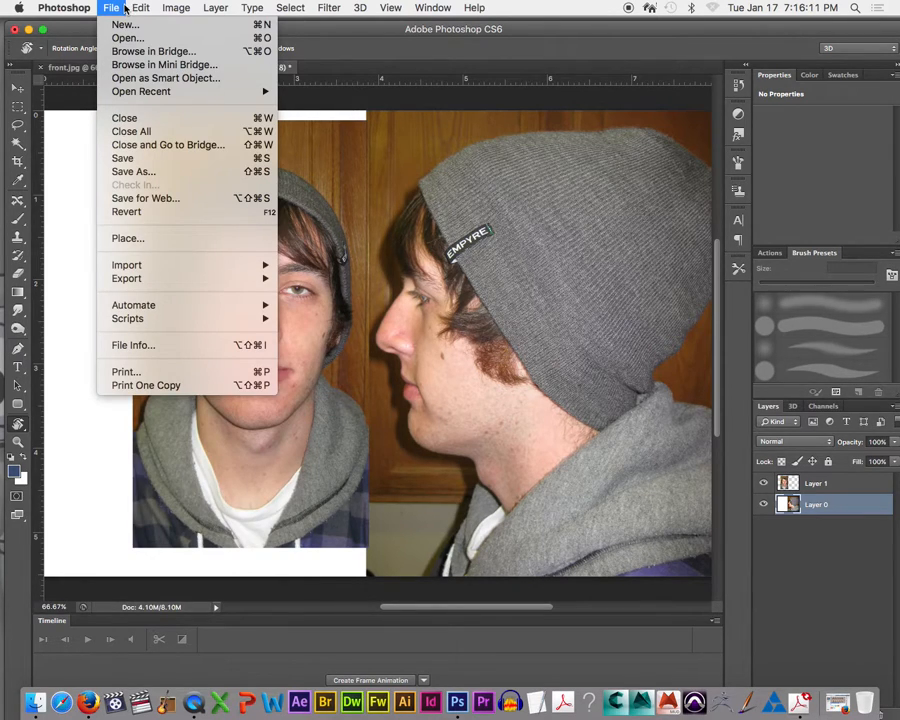
mouse_move(217, 9)
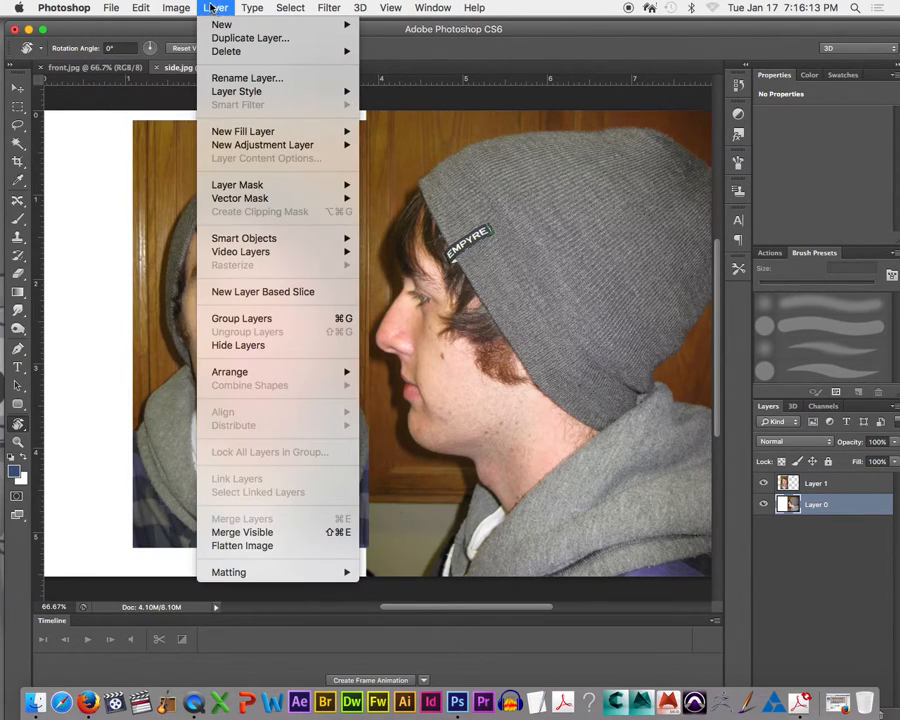
mouse_move(187, 8)
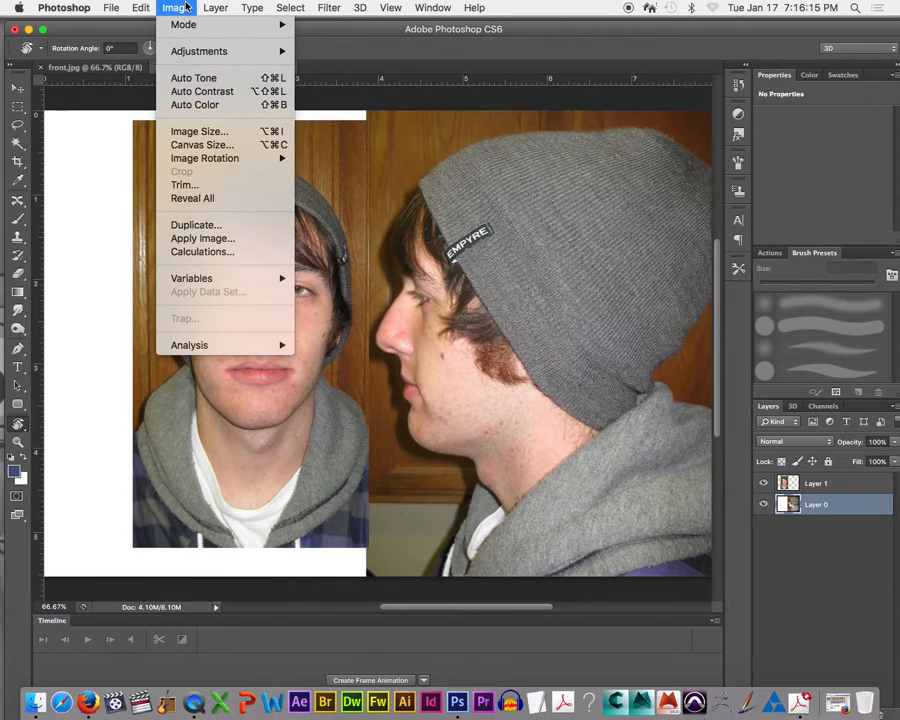
mouse_move(390, 8)
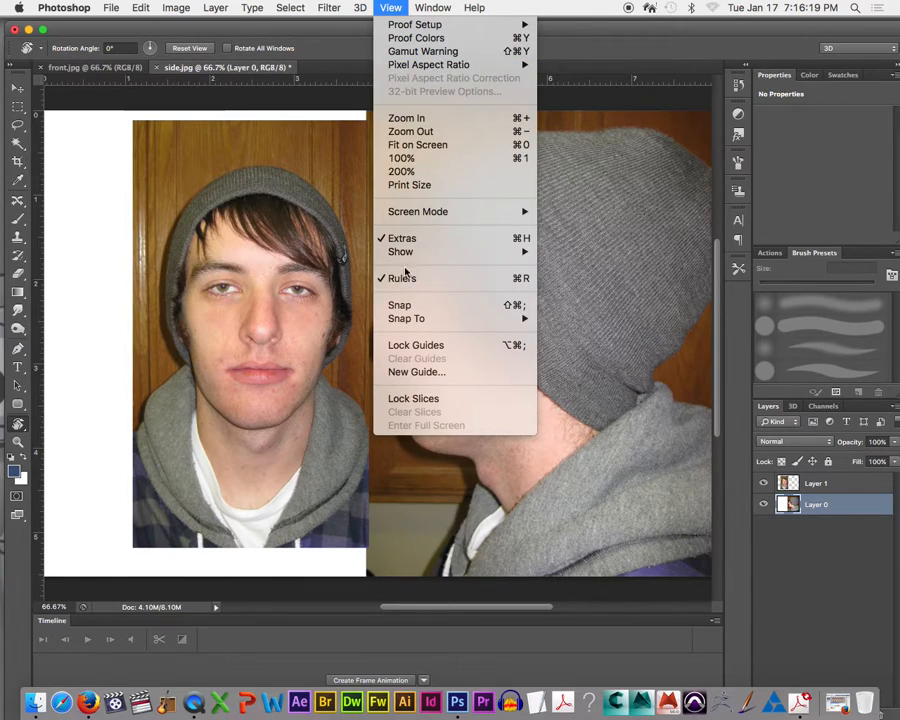
mouse_move(333, 6)
click(384, 6)
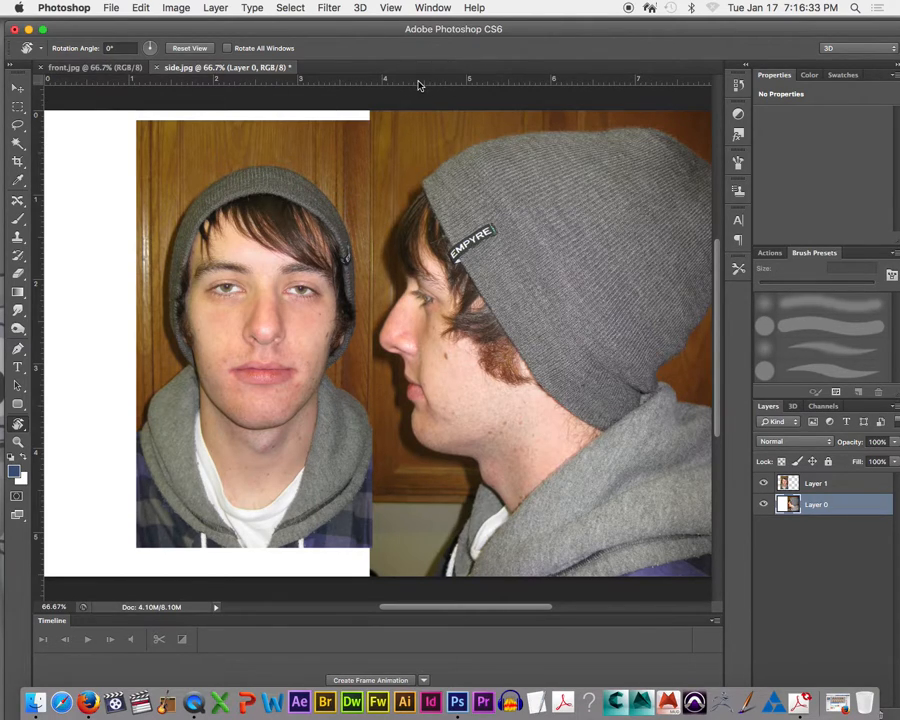
Place a horizontal guide through the front face's eyes at about 2.17 inches
drag(418, 85, 437, 82)
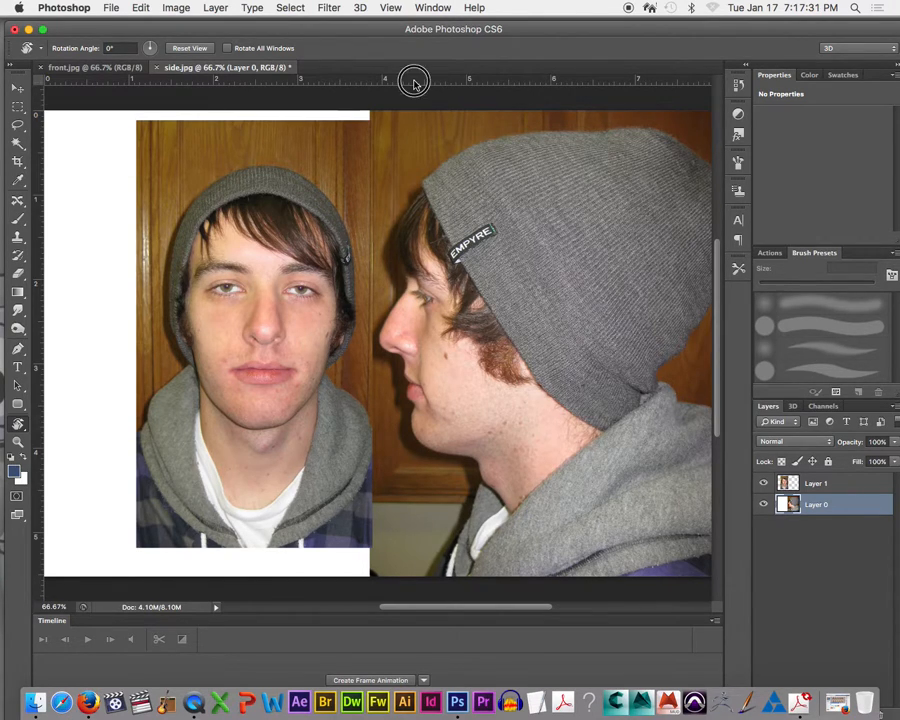
drag(412, 80, 378, 84)
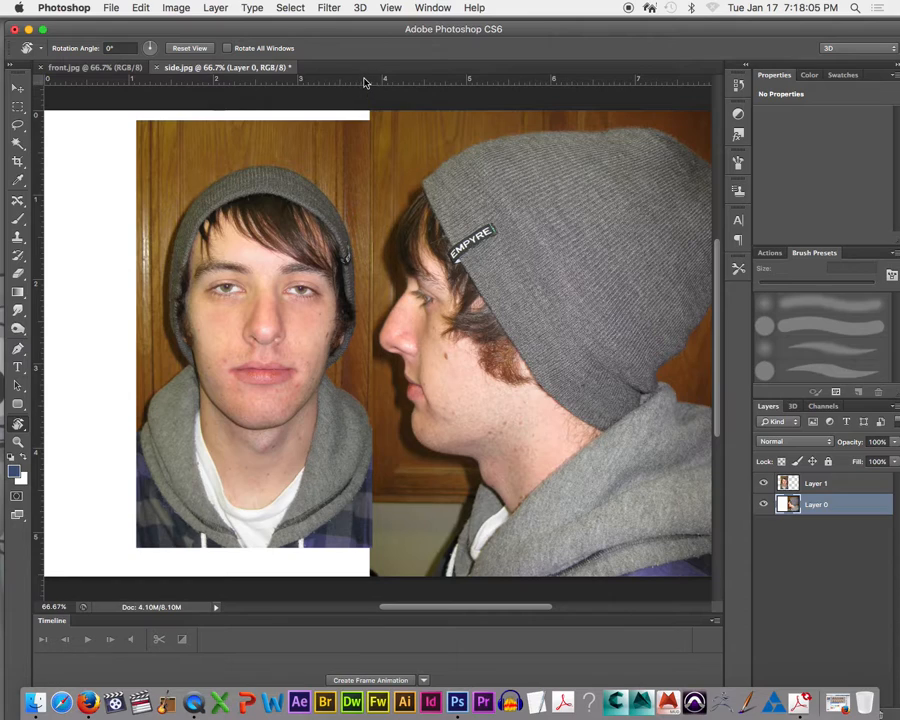
drag(366, 80, 368, 293)
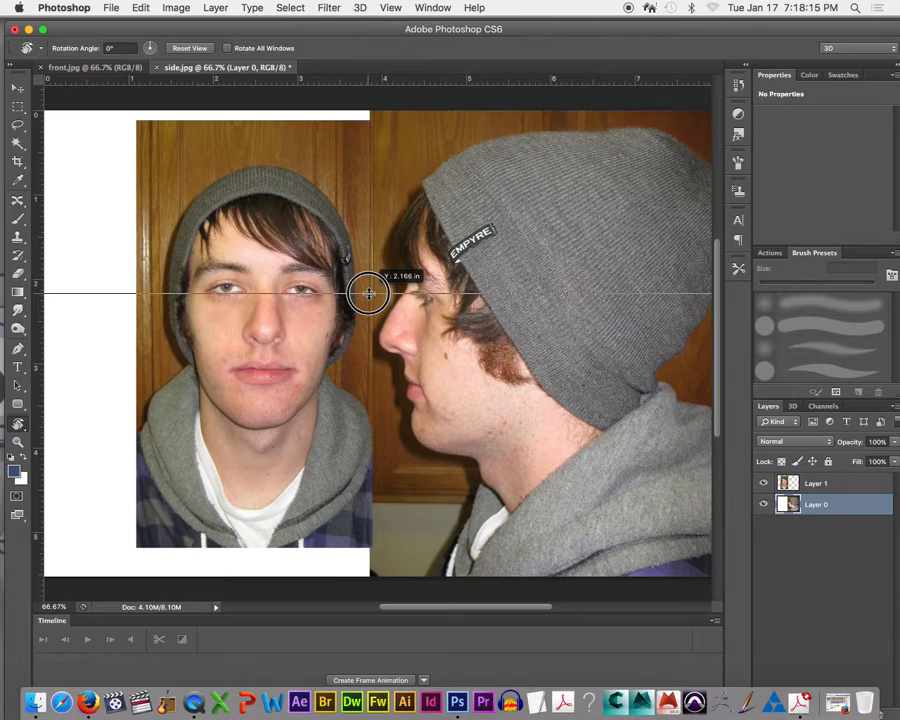
drag(368, 293, 330, 293)
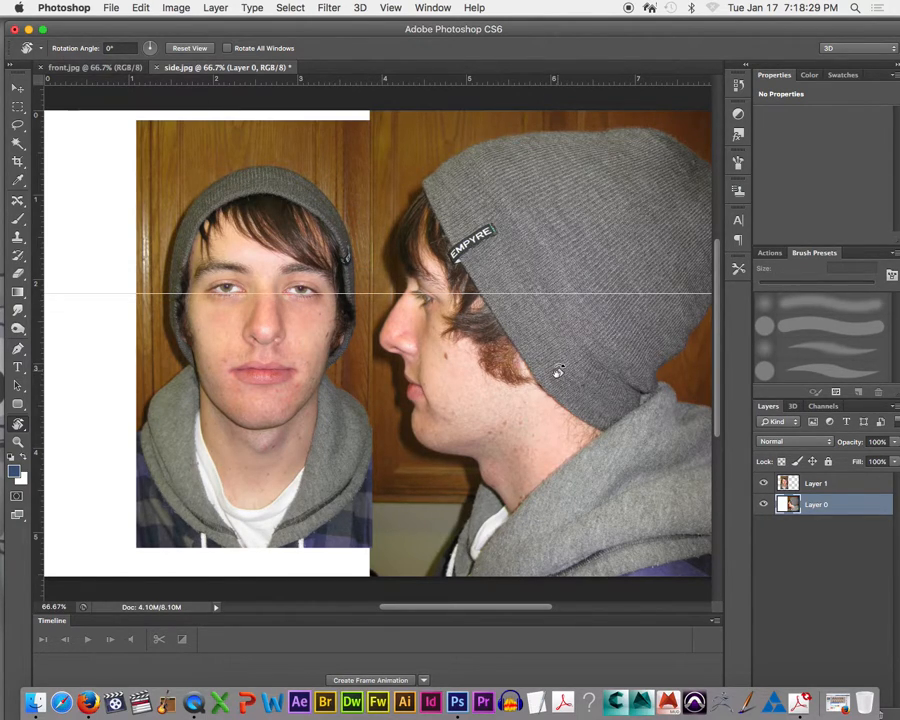
Move the side photo slightly up to align its eye with the guide and add a second horizontal guide at the nose base
key(v)
mouse_move(540, 388)
mouse_down()
mouse_move(542, 376)
mouse_move(544, 384)
mouse_up()
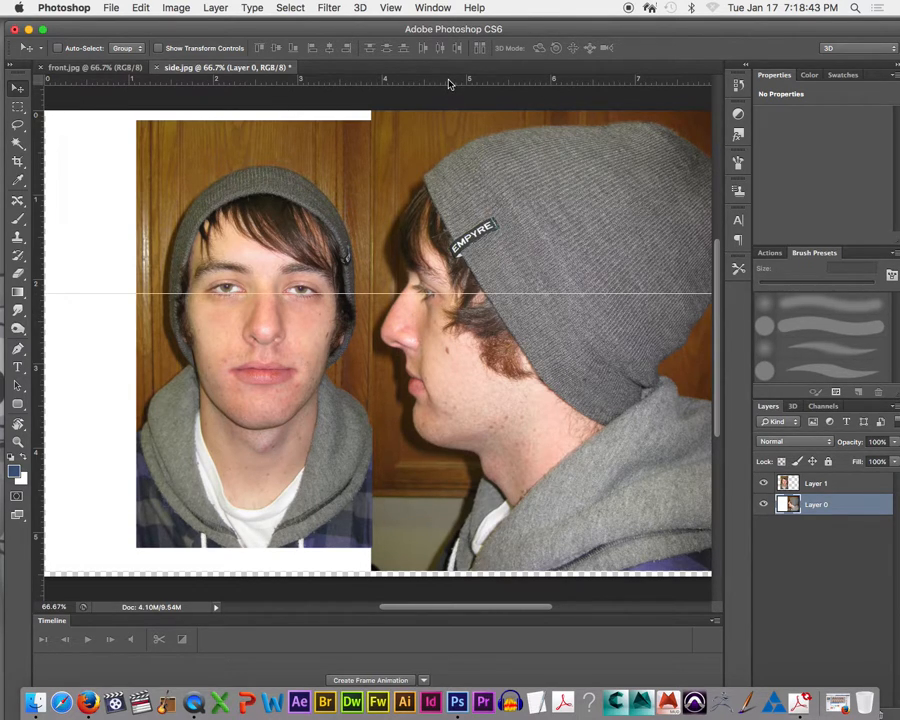
drag(449, 78, 223, 345)
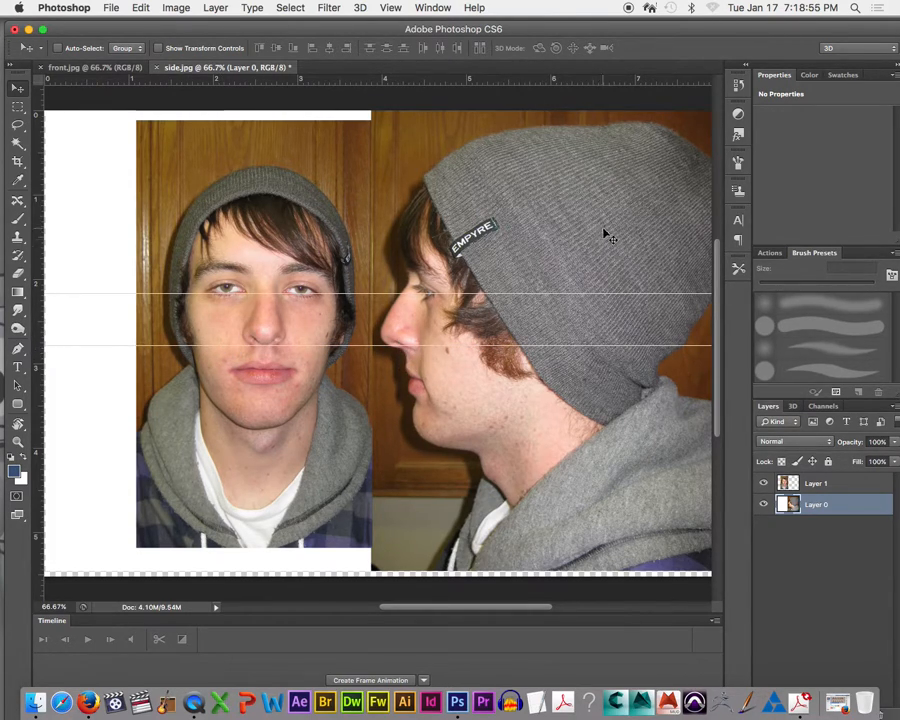
Free-transform the side photo around its eye, scaling it to about 93.4% and moving it so the eye and nose meet the guides
drag(518, 608, 568, 605)
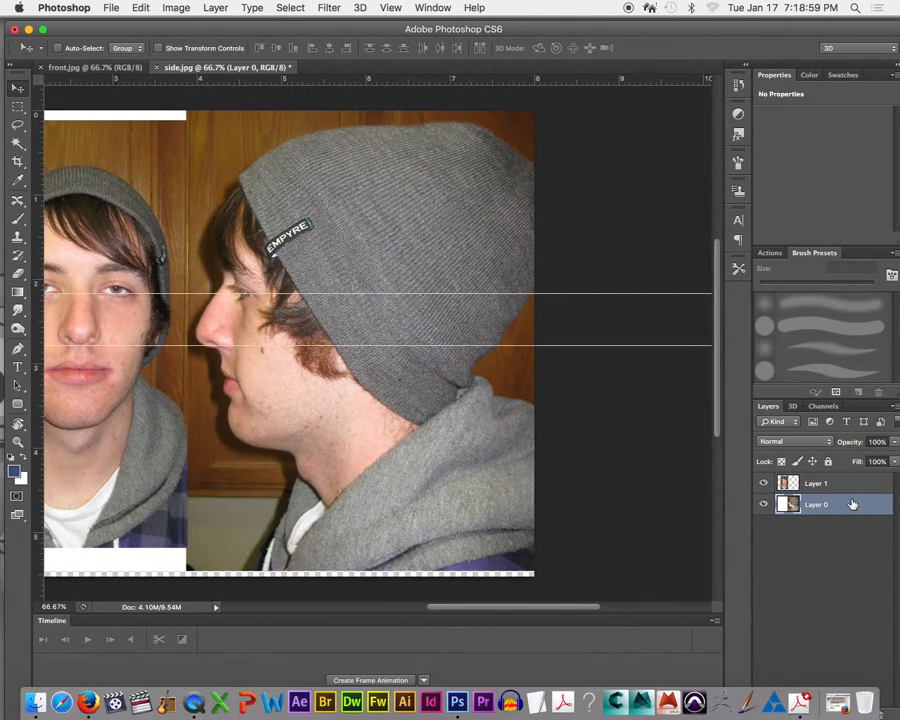
key(super+t)
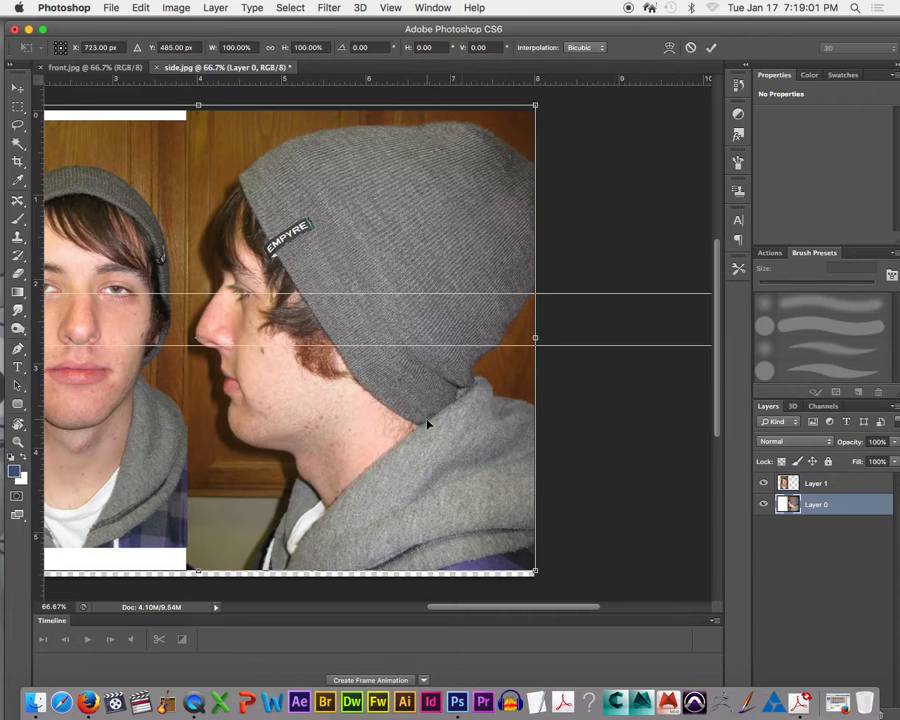
drag(197, 331, 253, 294)
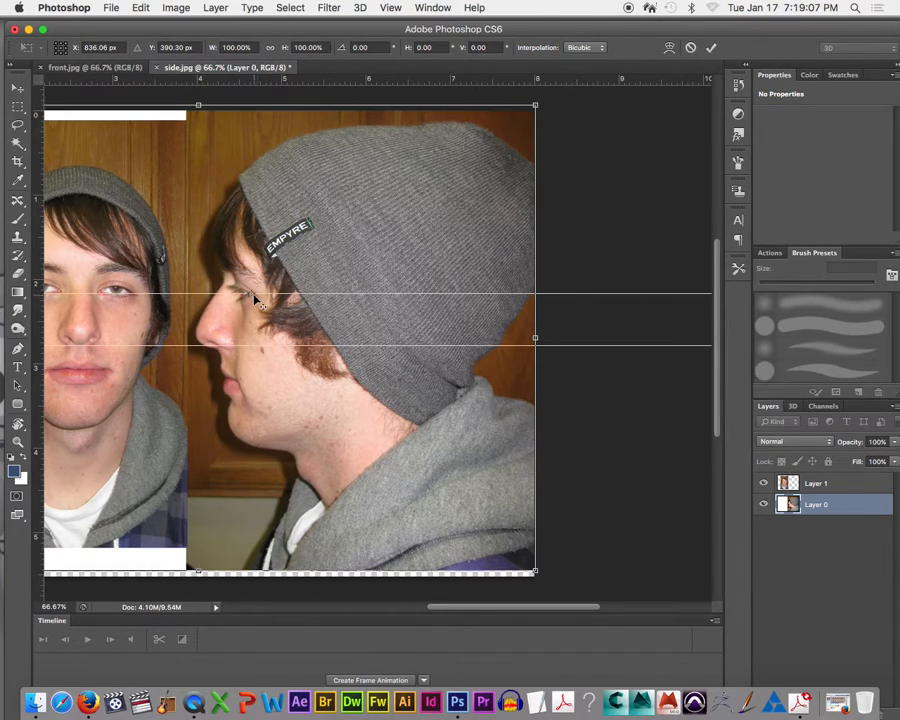
click(537, 572)
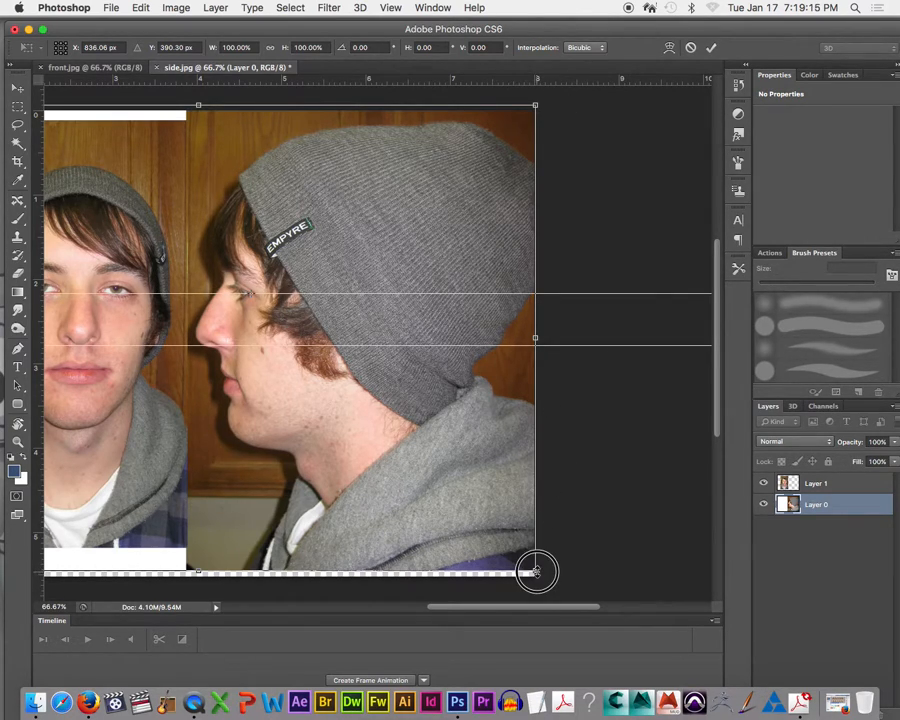
drag(537, 572, 501, 546)
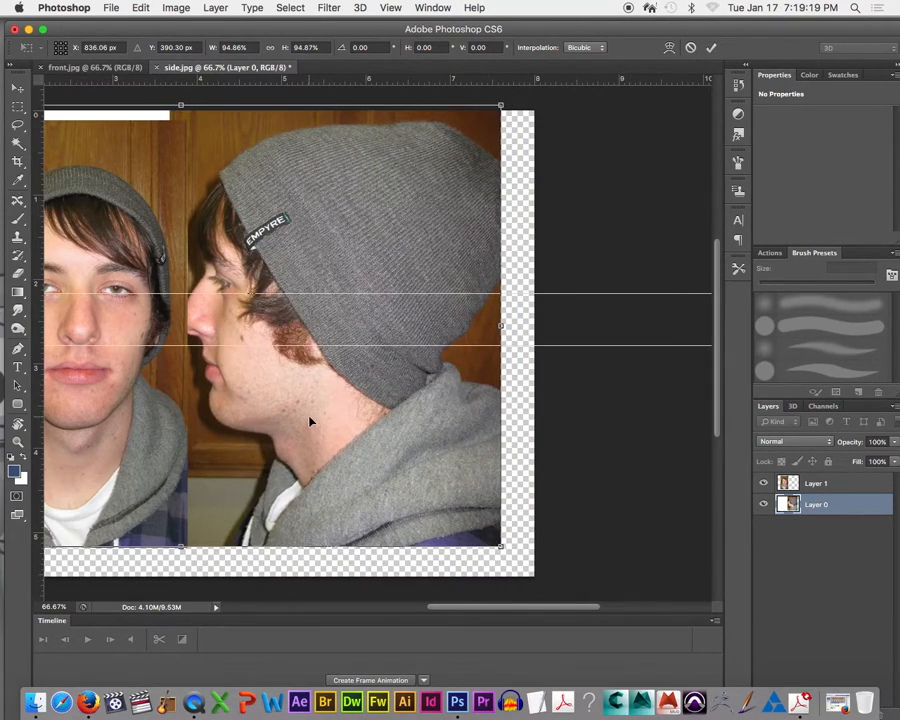
drag(310, 422, 333, 427)
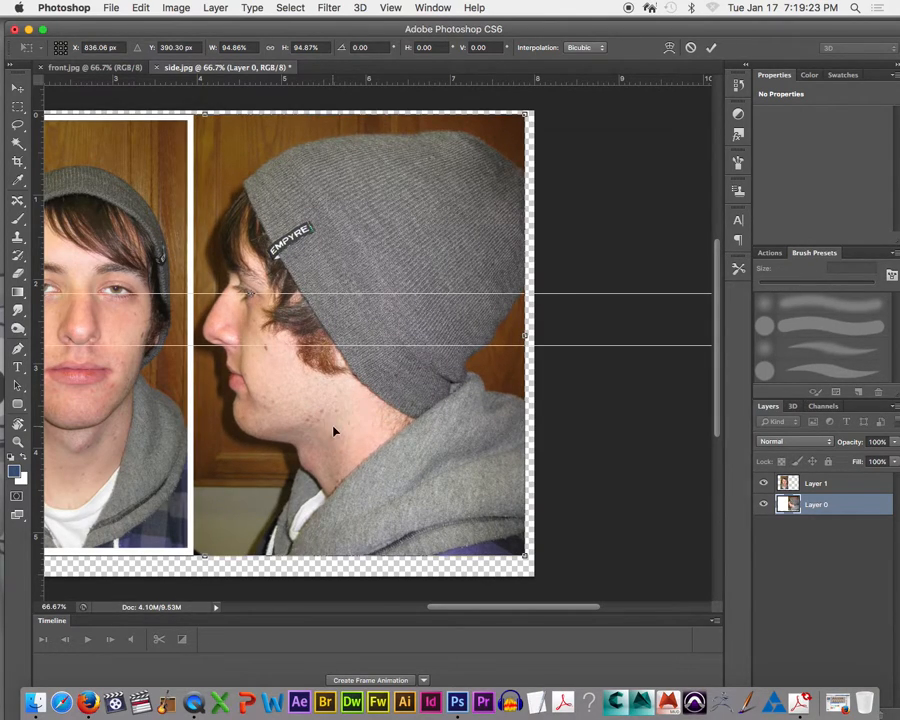
mouse_move(525, 555)
mouse_down()
mouse_move(514, 542)
mouse_move(514, 550)
mouse_up()
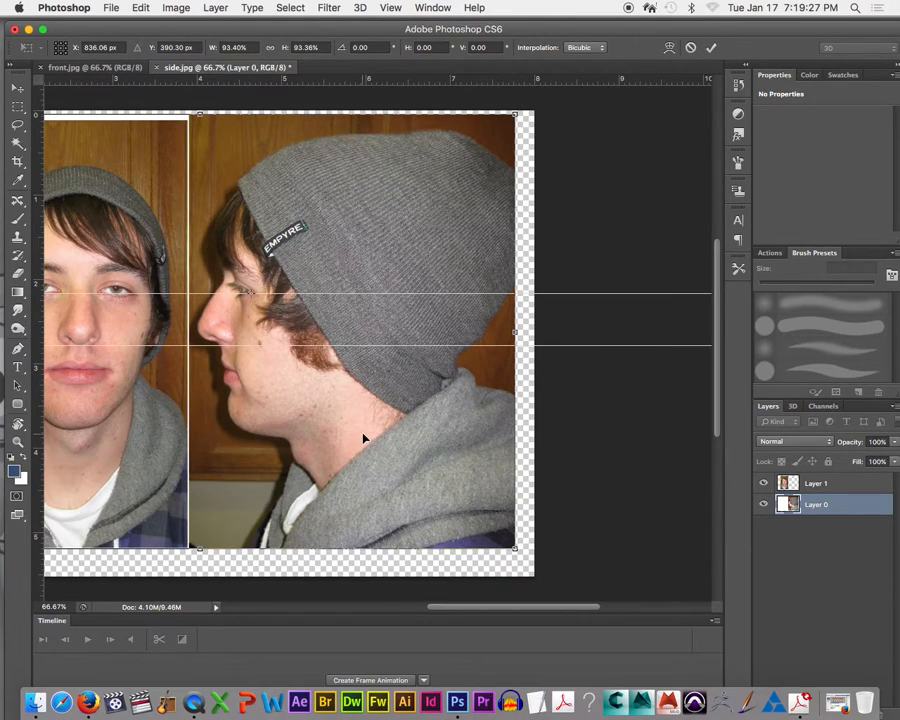
drag(363, 436, 365, 438)
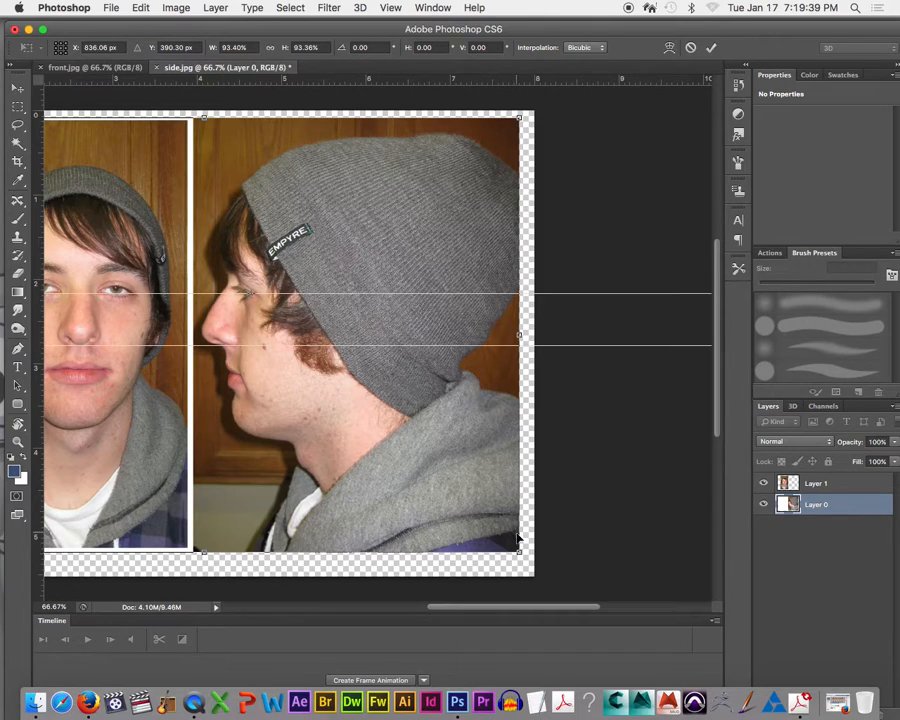
drag(519, 551, 518, 543)
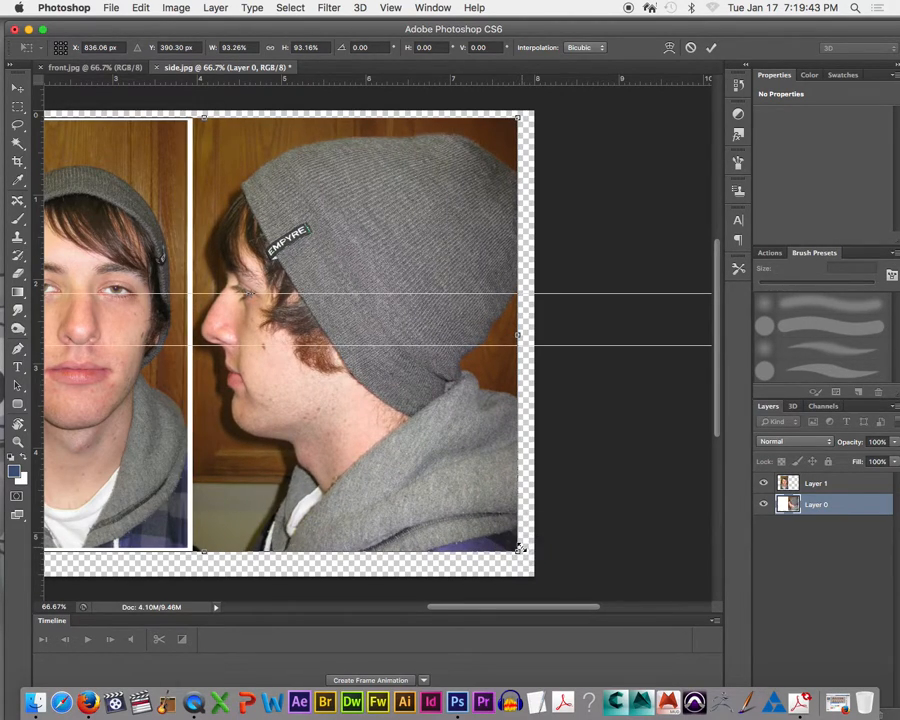
key(ctrl+z)
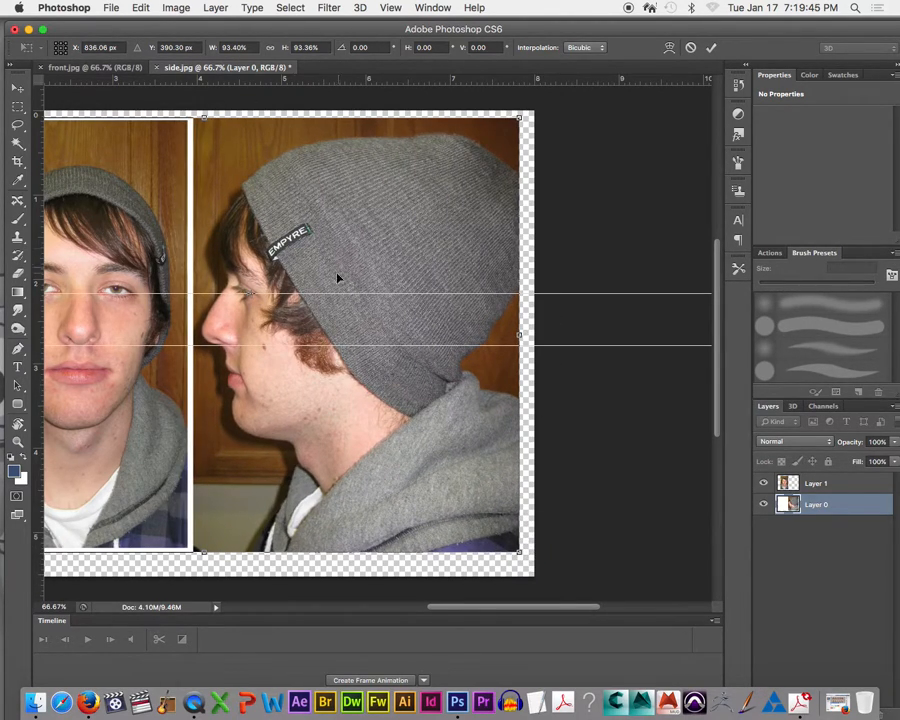
Add a horizontal guide at the front face's chin and apply the side photo's transform at about 92% scale with its chin aligned
scroll(300, 322, left, 5)
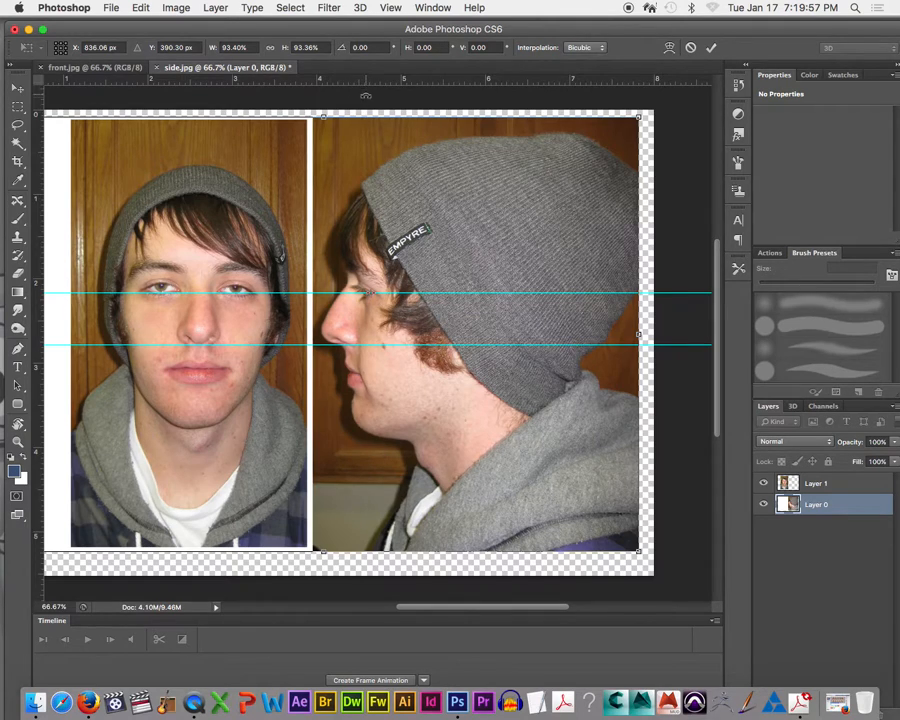
drag(363, 76, 359, 430)
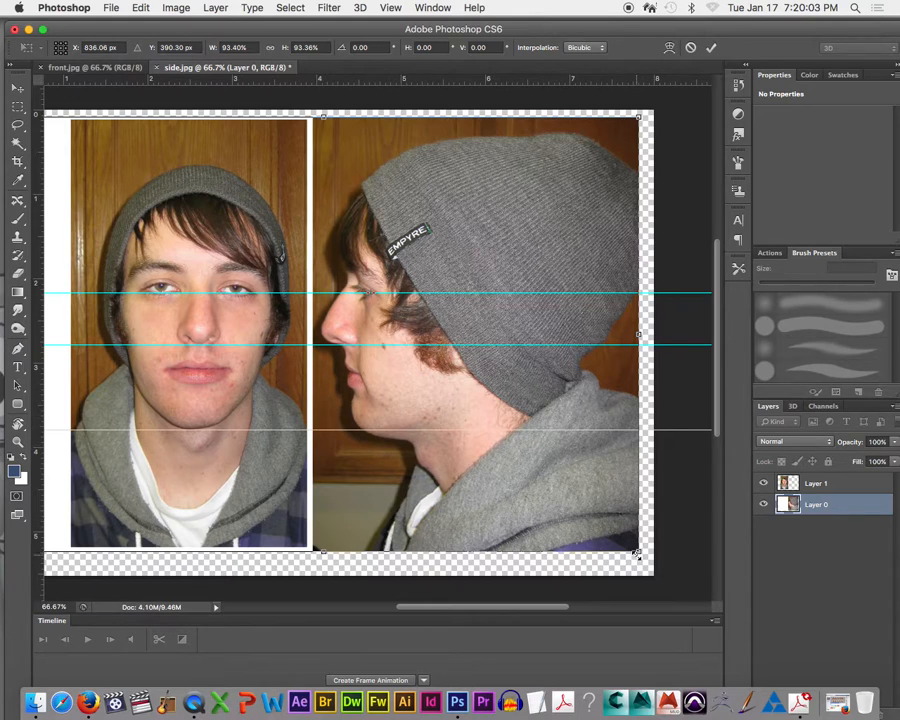
drag(638, 549, 629, 543)
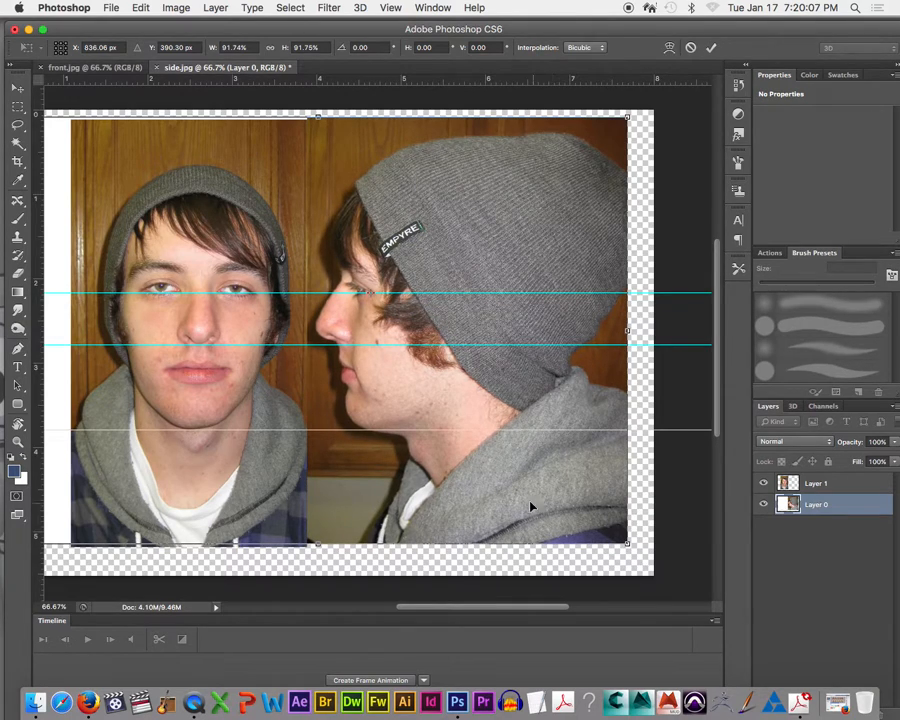
drag(530, 505, 525, 497)
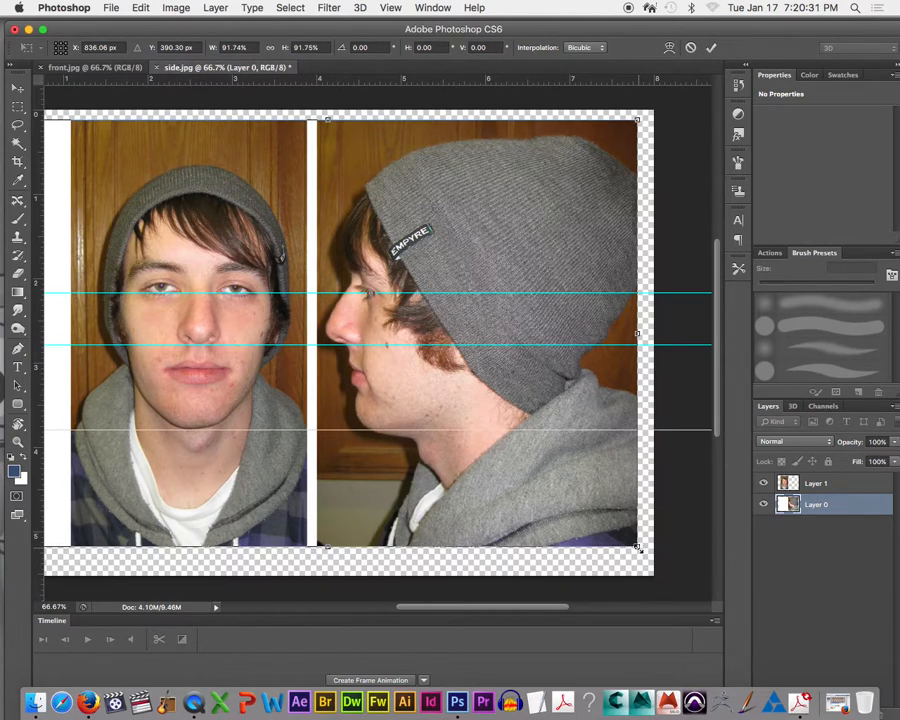
drag(637, 547, 641, 551)
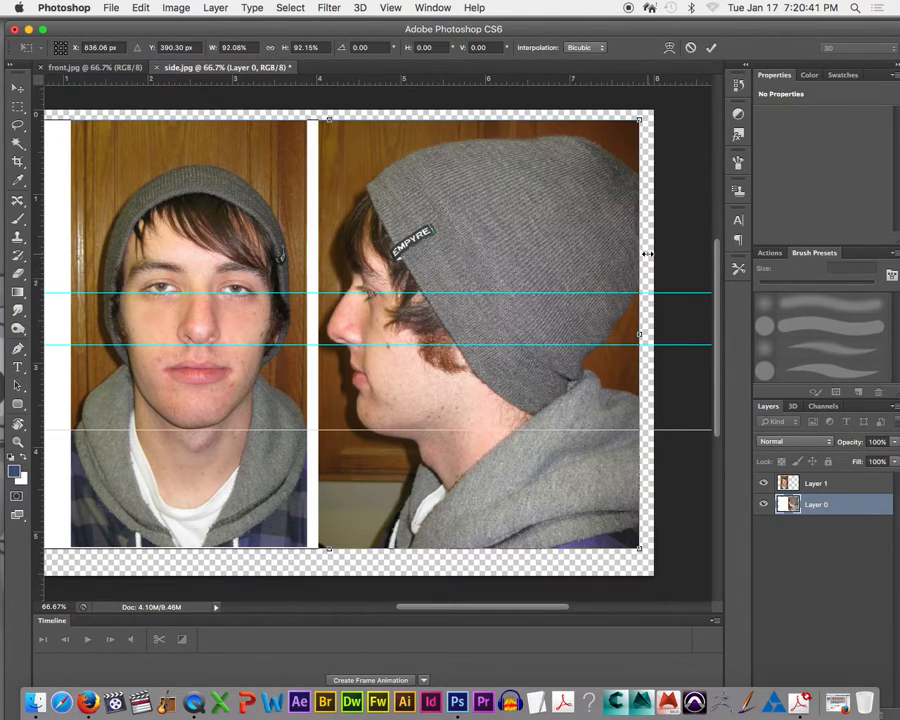
click(18, 88)
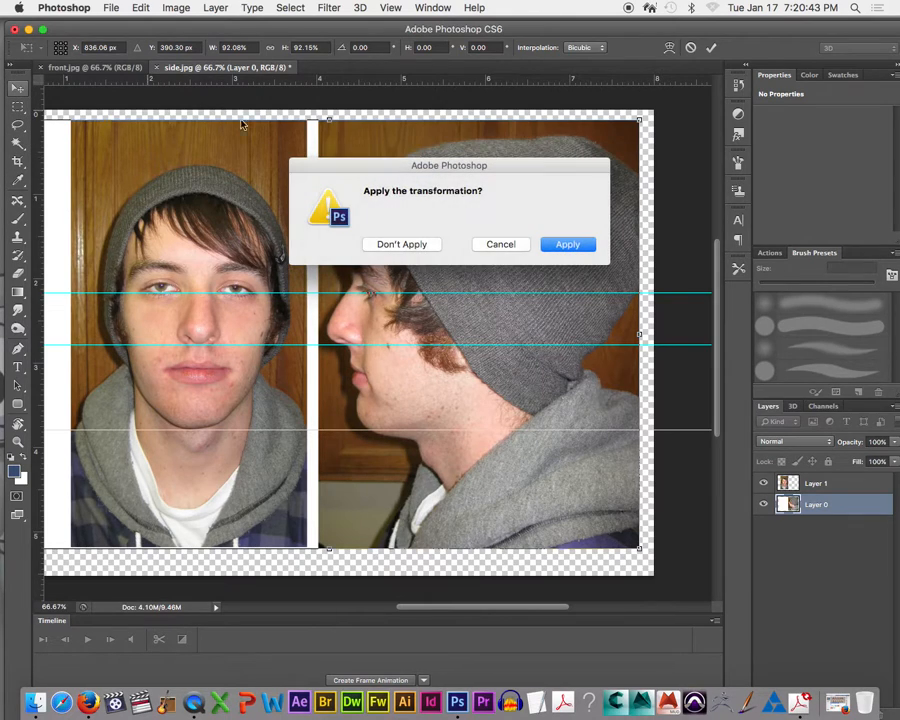
click(558, 245)
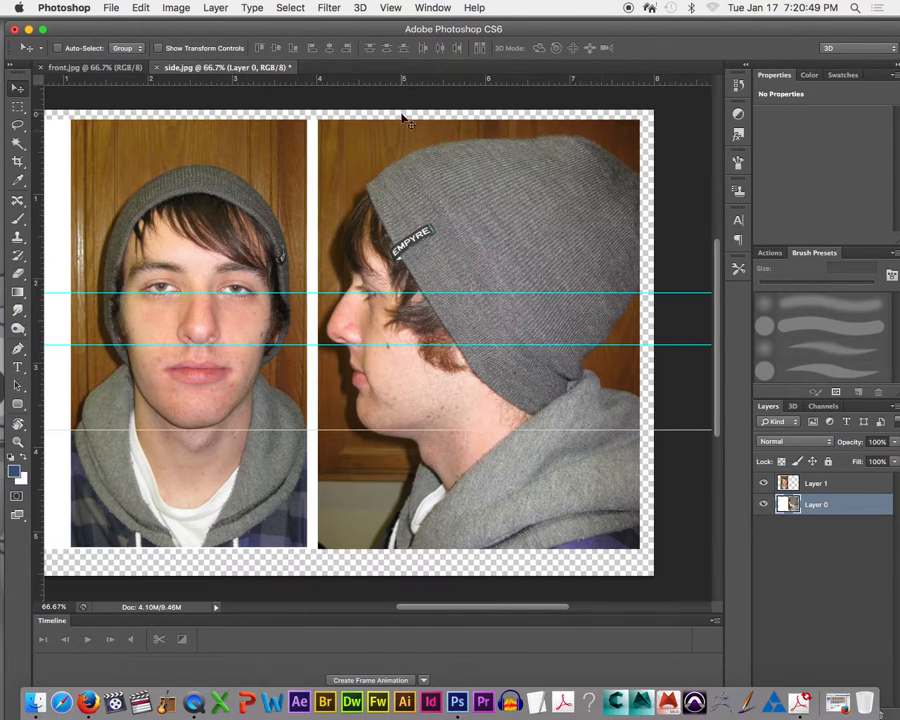
Save the document to the Desktop as a layered PSD with maximized compatibility, named with the subject's first name followed by FrontSide
click(110, 8)
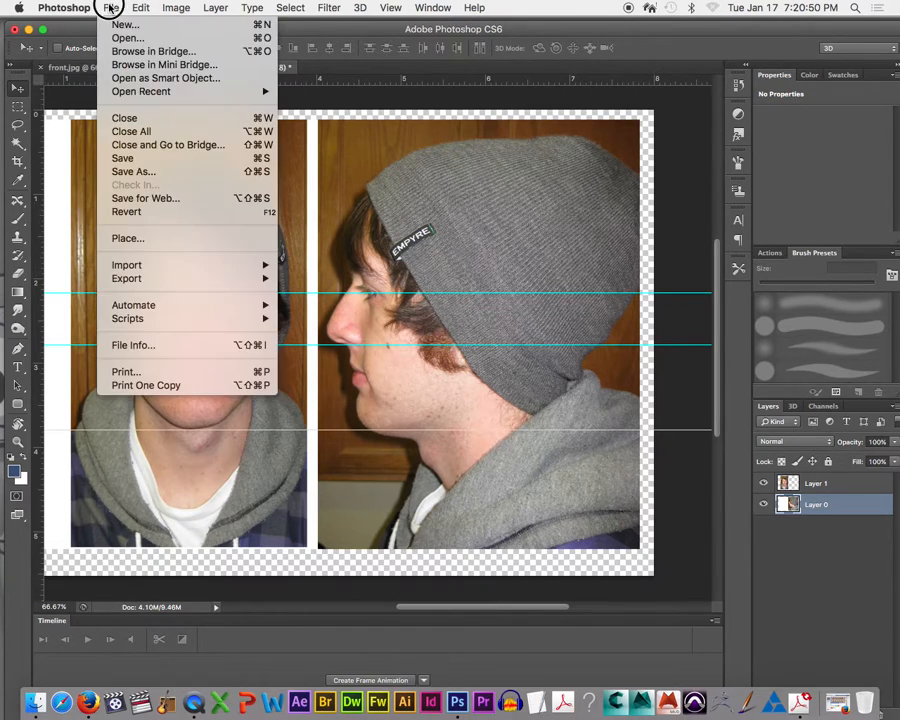
click(150, 172)
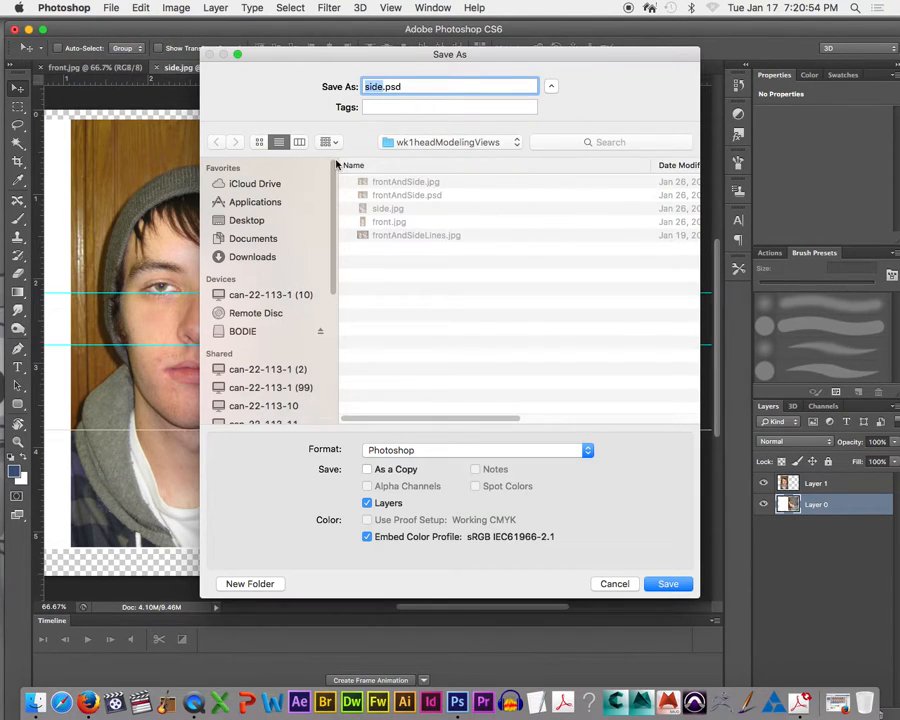
click(247, 220)
click(382, 87)
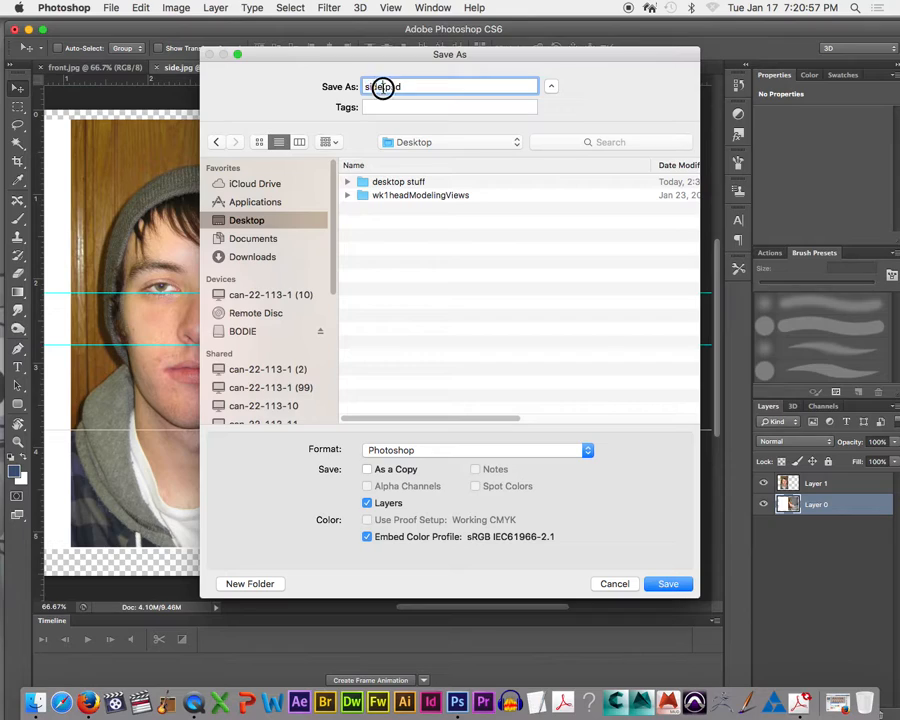
drag(382, 87, 323, 80)
text(KyleFrontSide)
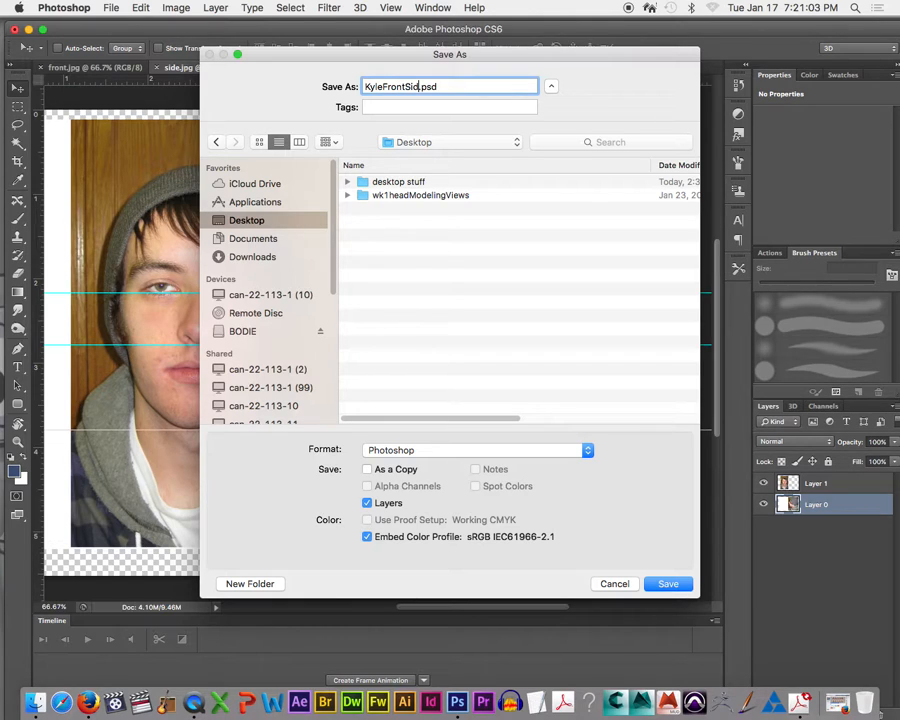
key(Return)
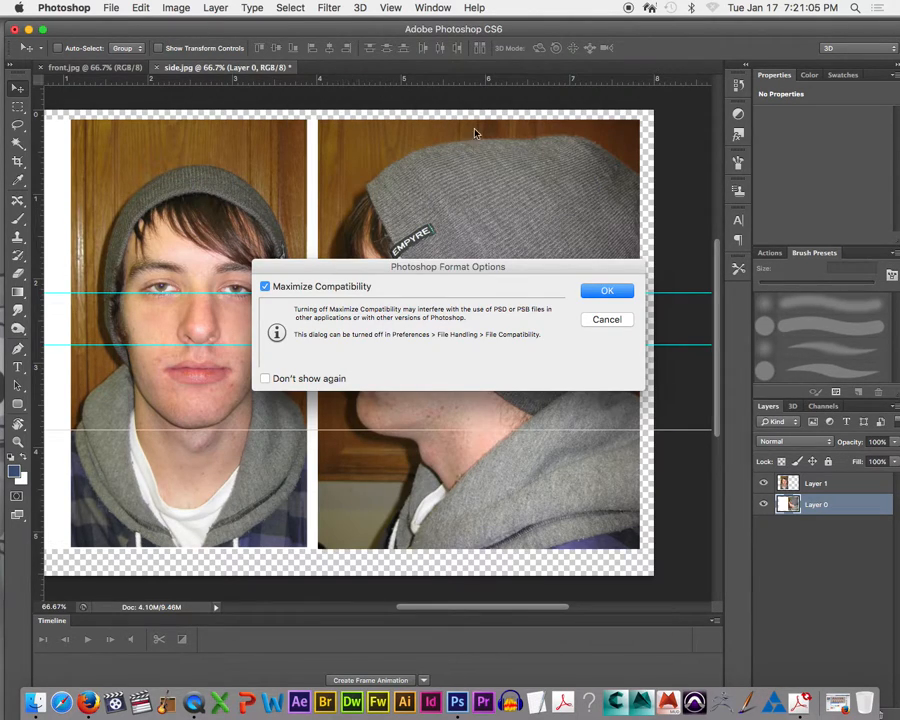
click(606, 292)
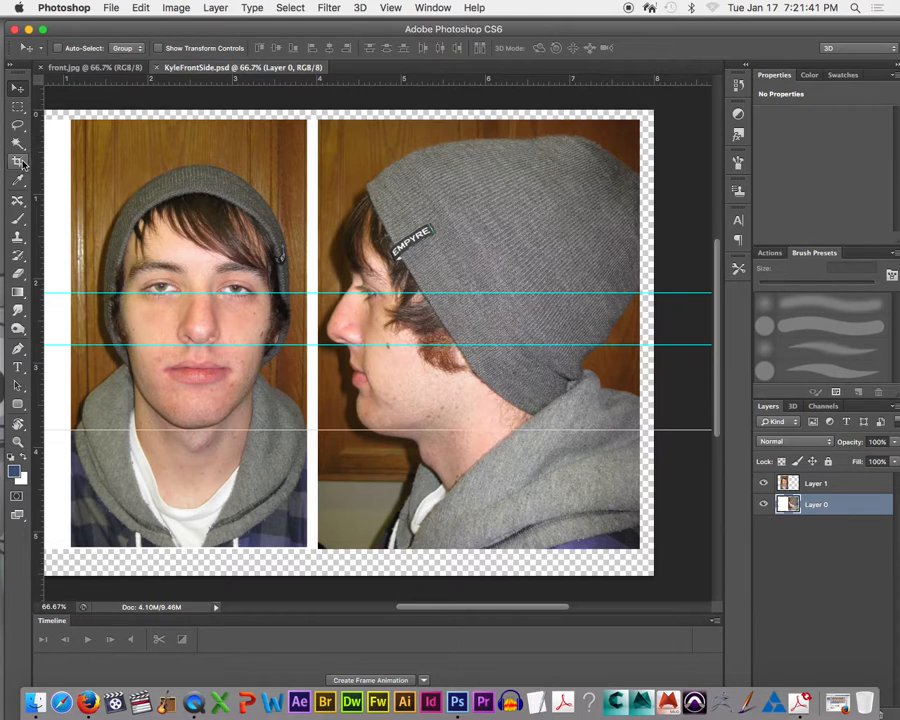
Crop away the empty margins around both photos to about 6.7 by 4.7 inches and save the file
click(18, 162)
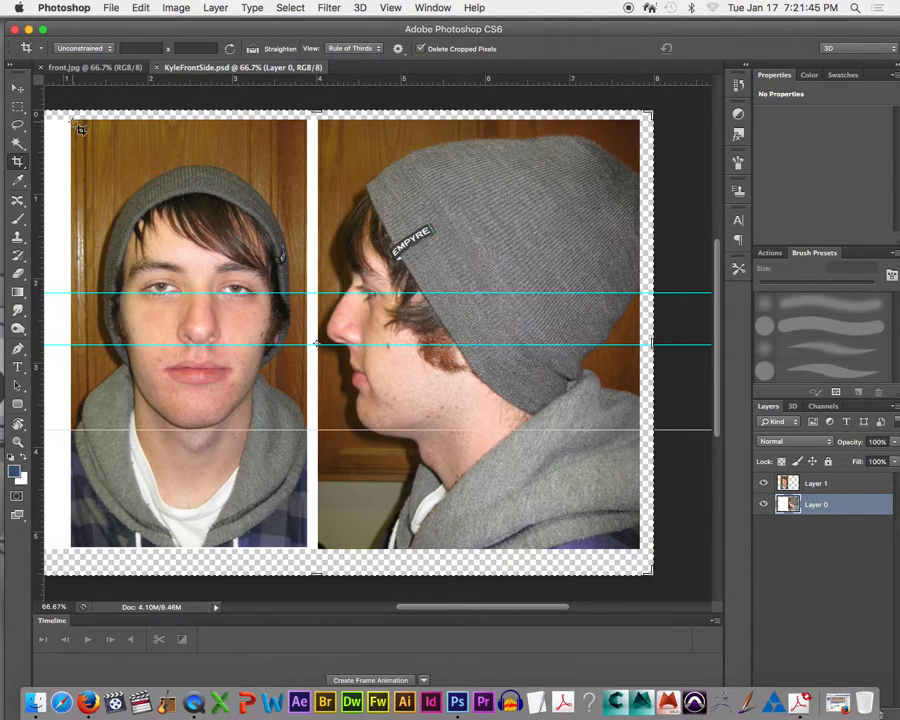
drag(80, 129, 637, 526)
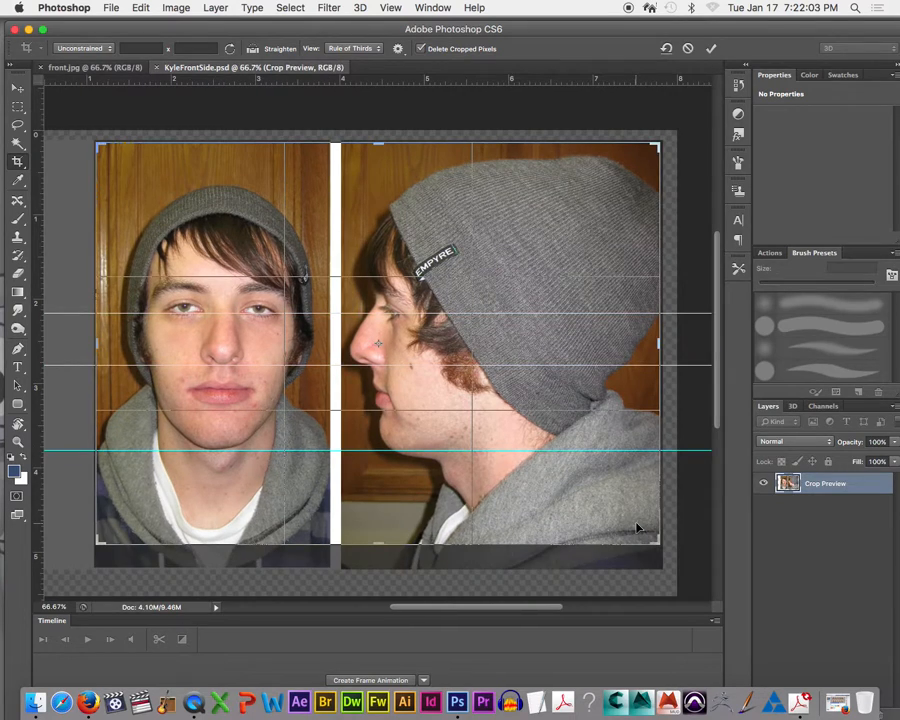
drag(383, 146, 382, 146)
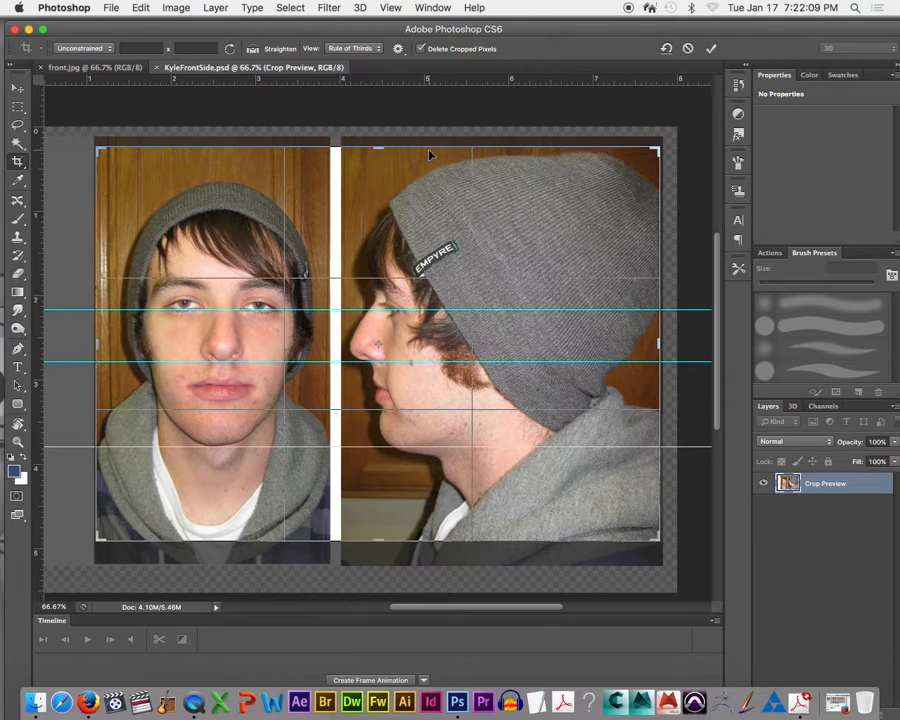
key(Return)
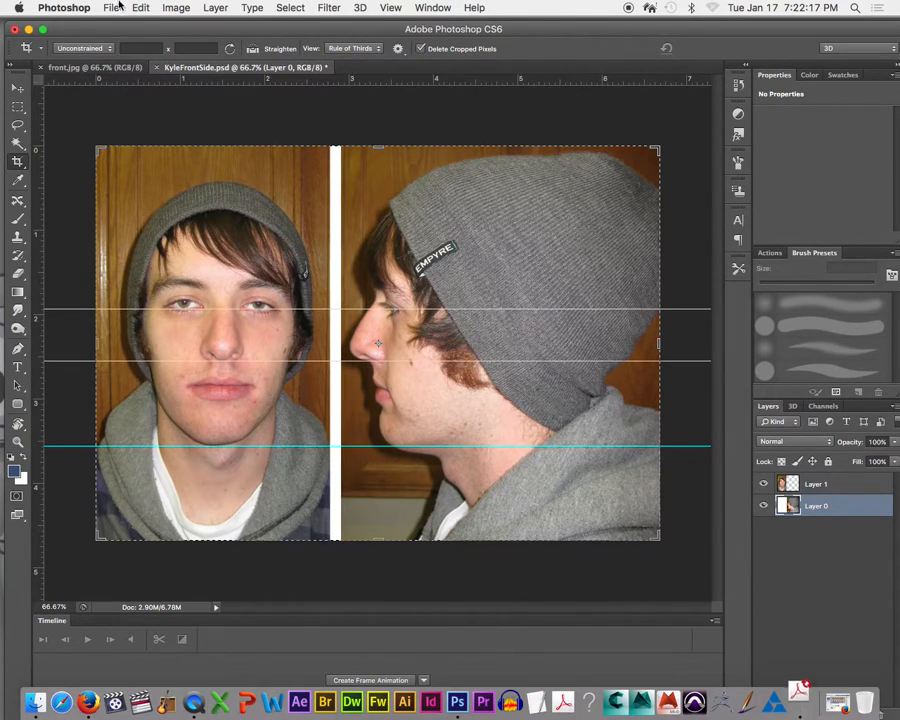
click(117, 7)
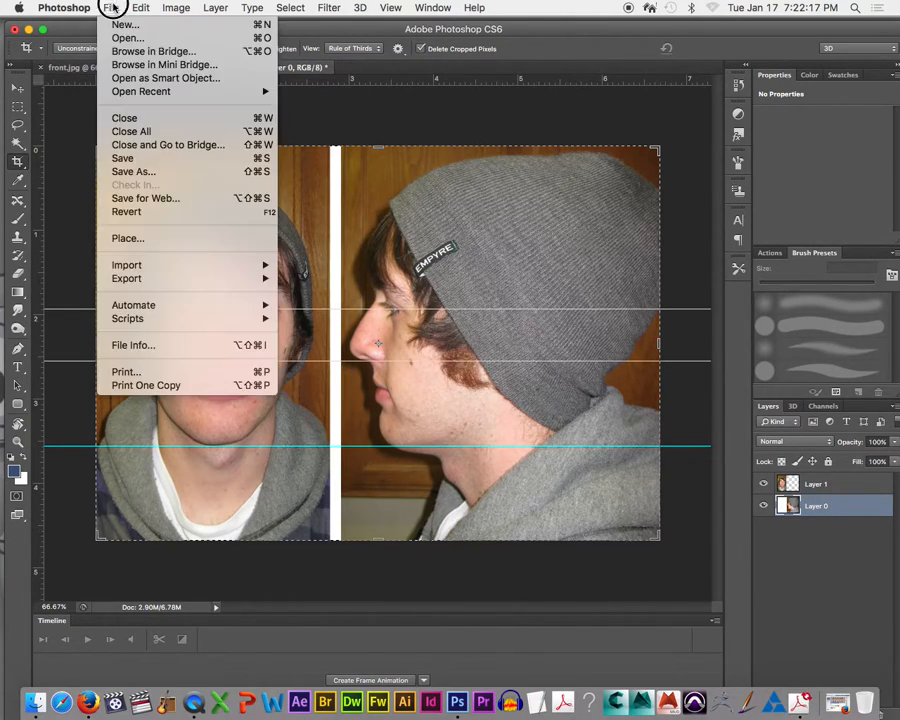
click(138, 161)
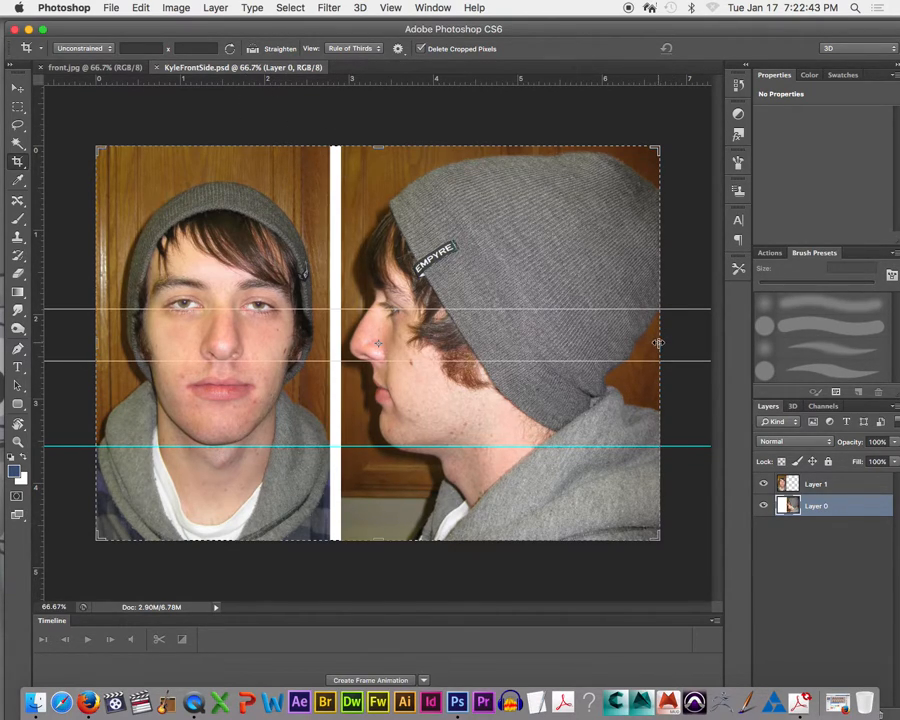
Crop the document down to the front photo, about 2.75 by 4.7 inches, and begin saving it under a new name
drag(658, 343, 494, 339)
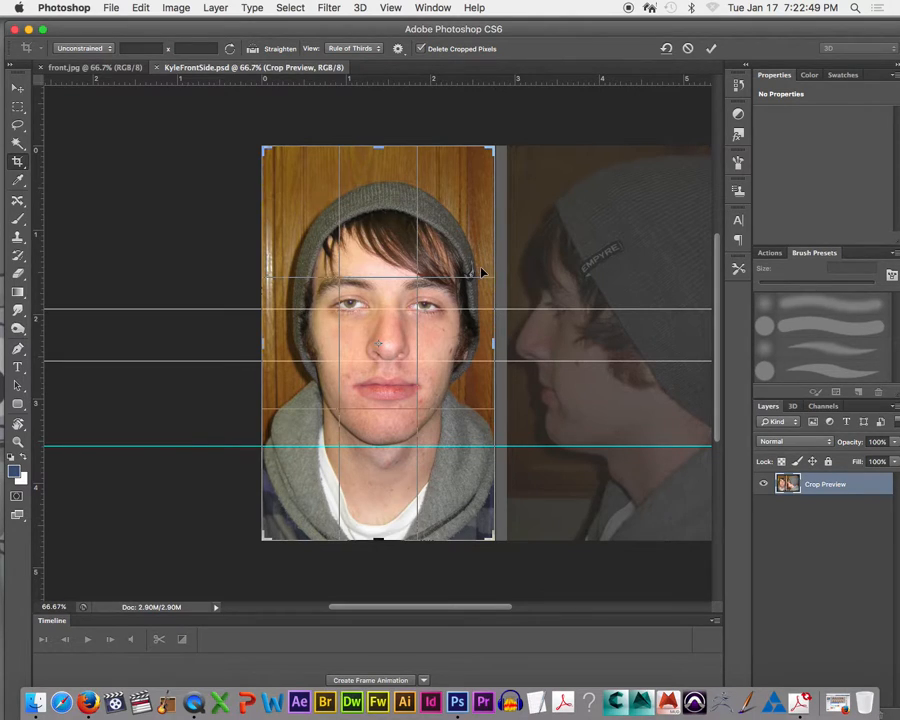
key(Return)
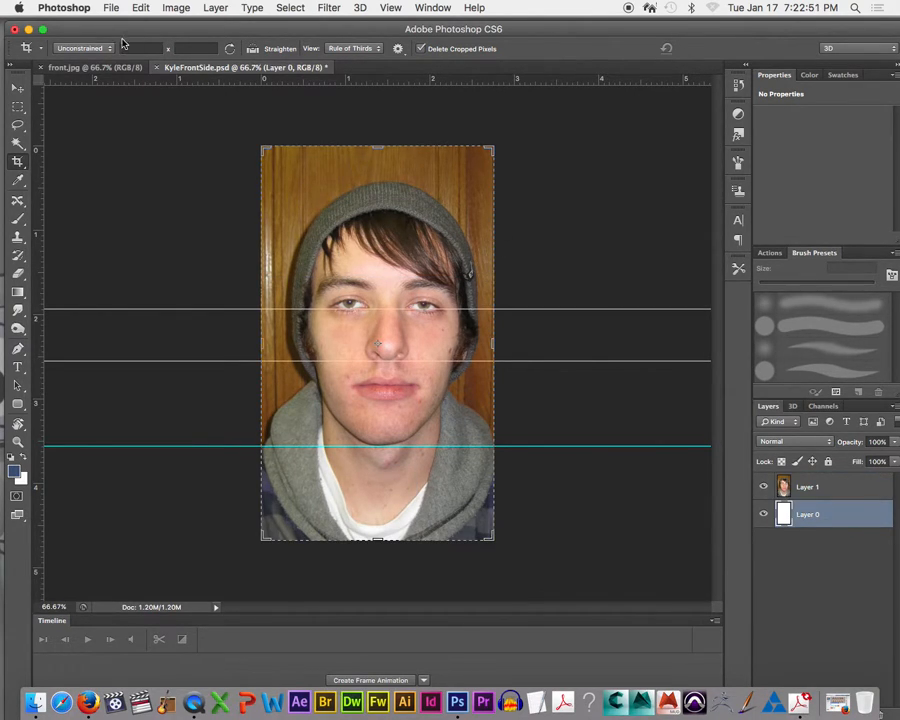
click(140, 7)
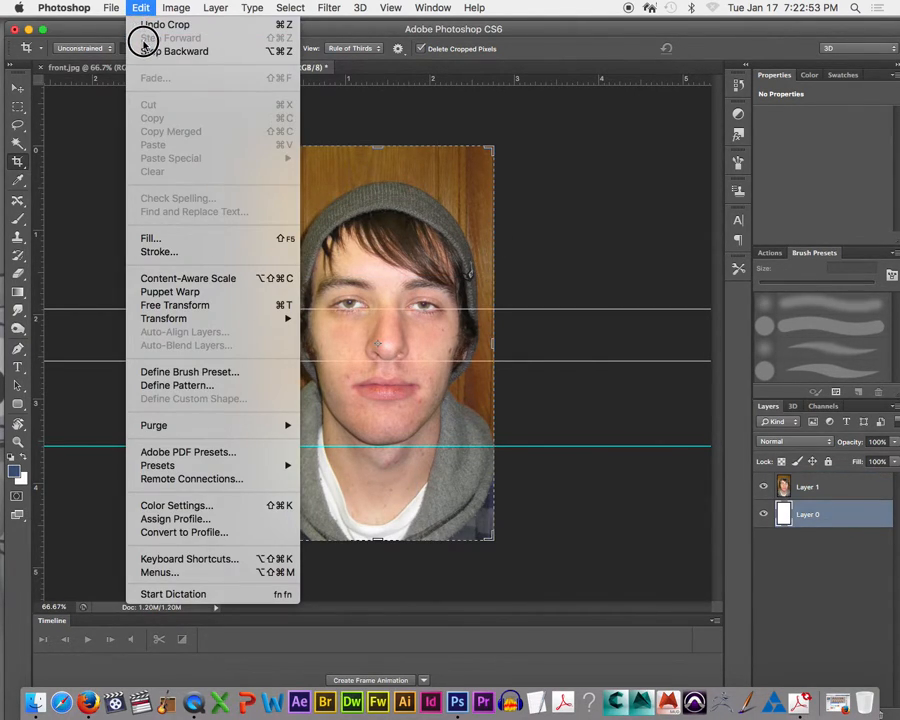
mouse_move(106, 10)
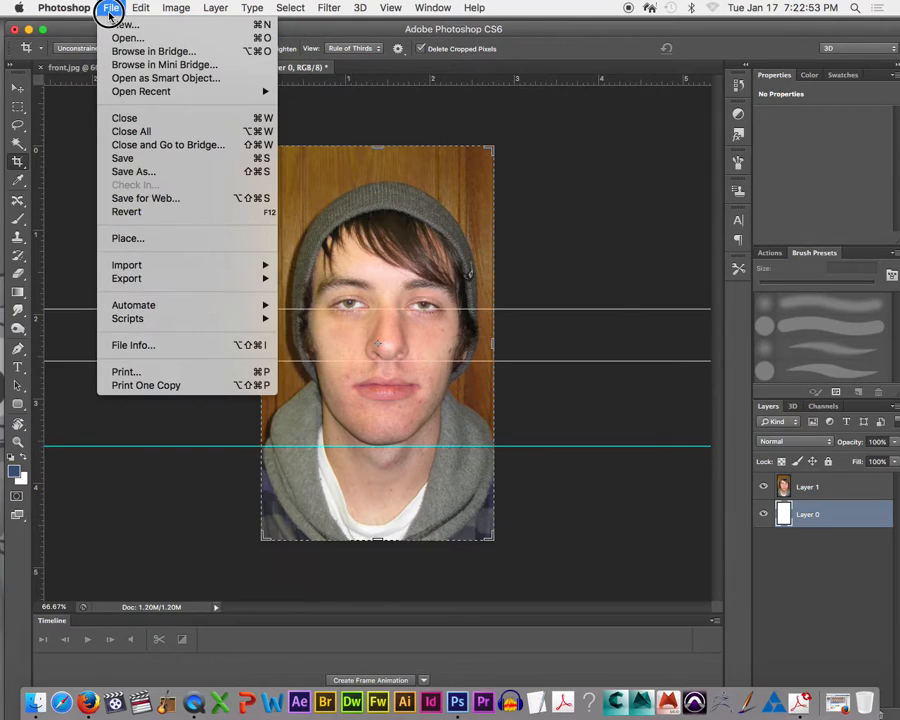
click(138, 171)
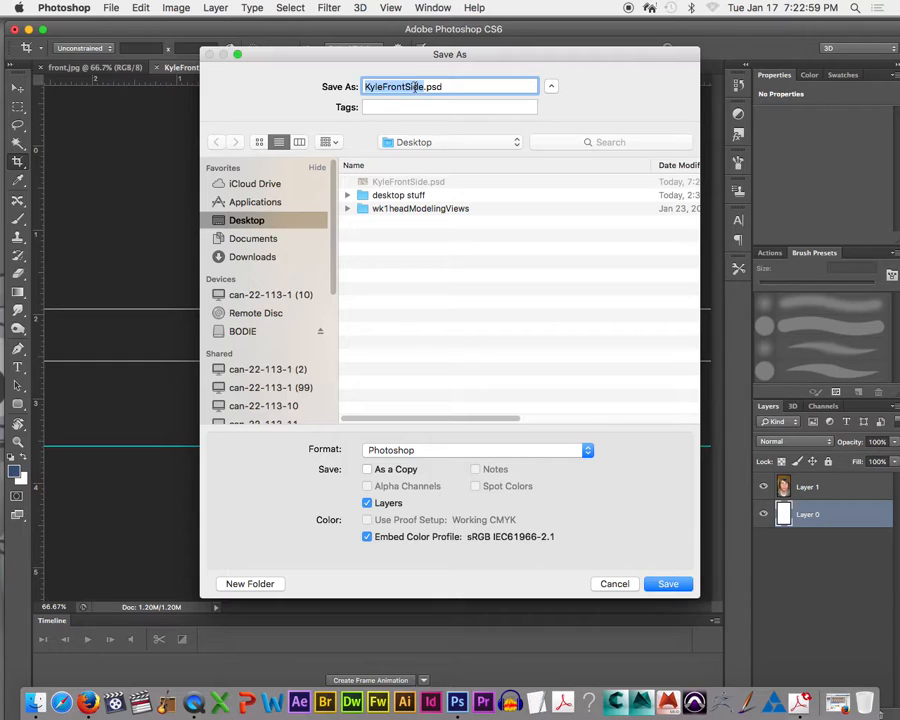
click(416, 87)
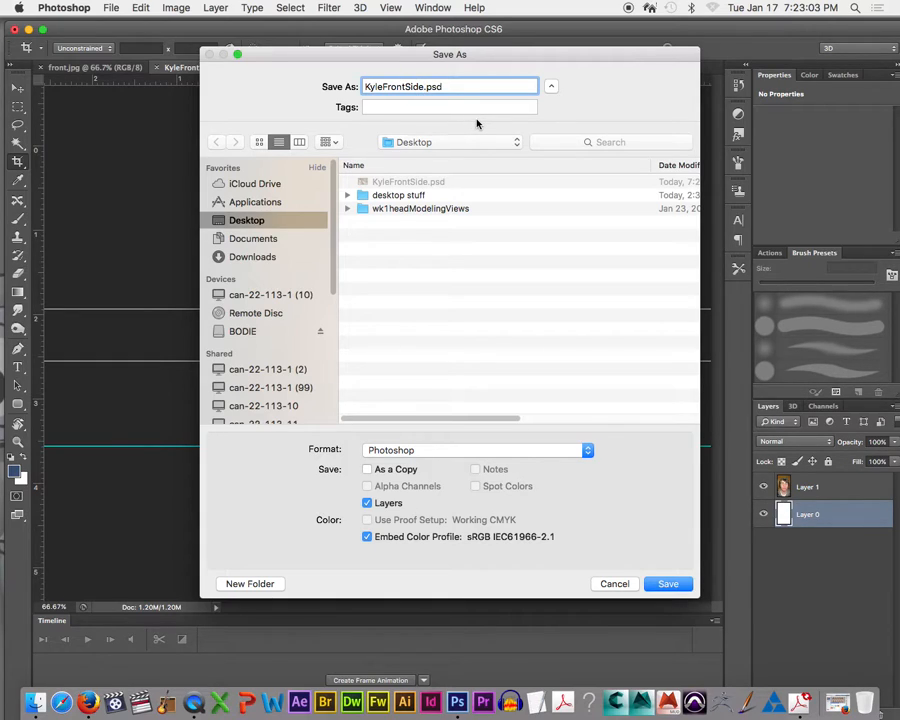
key(Return)
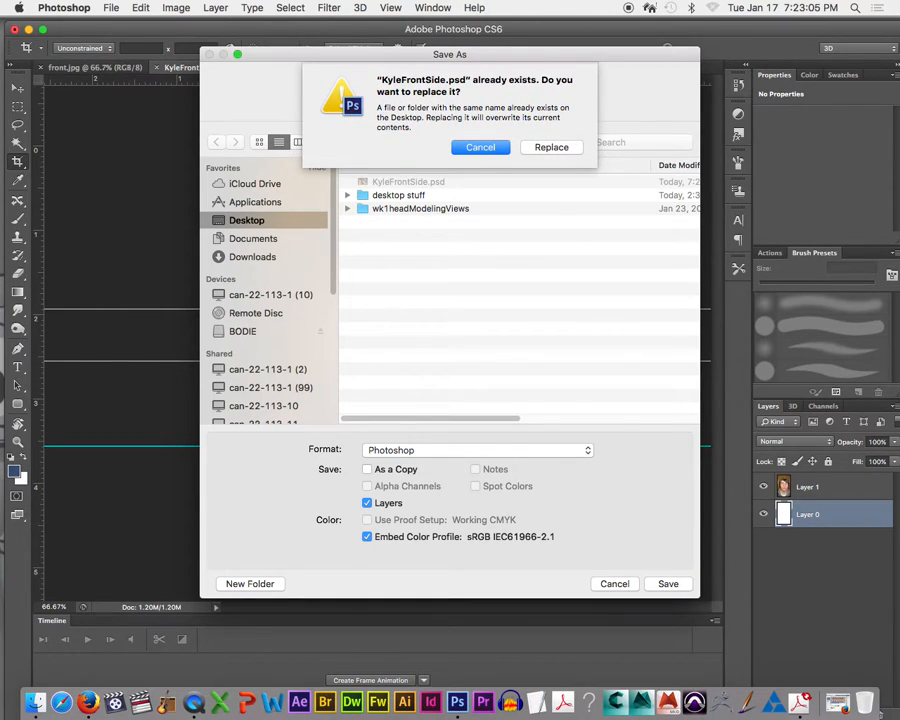
key(Escape)
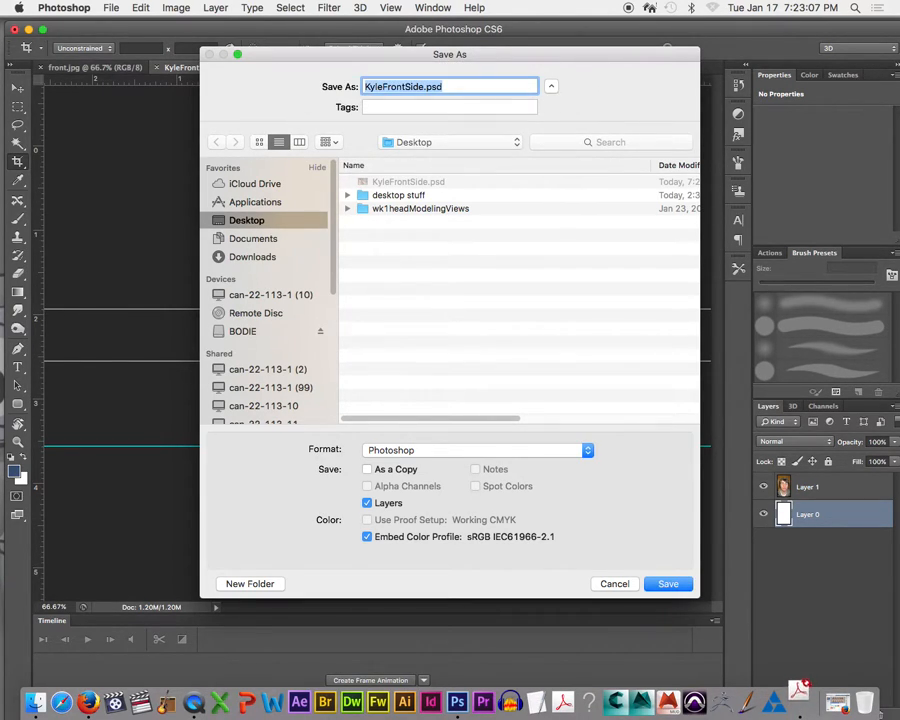
Save the front view to the Desktop as a layered PSD with maximized compatibility, named with the subject's first name followed by Front
click(424, 86)
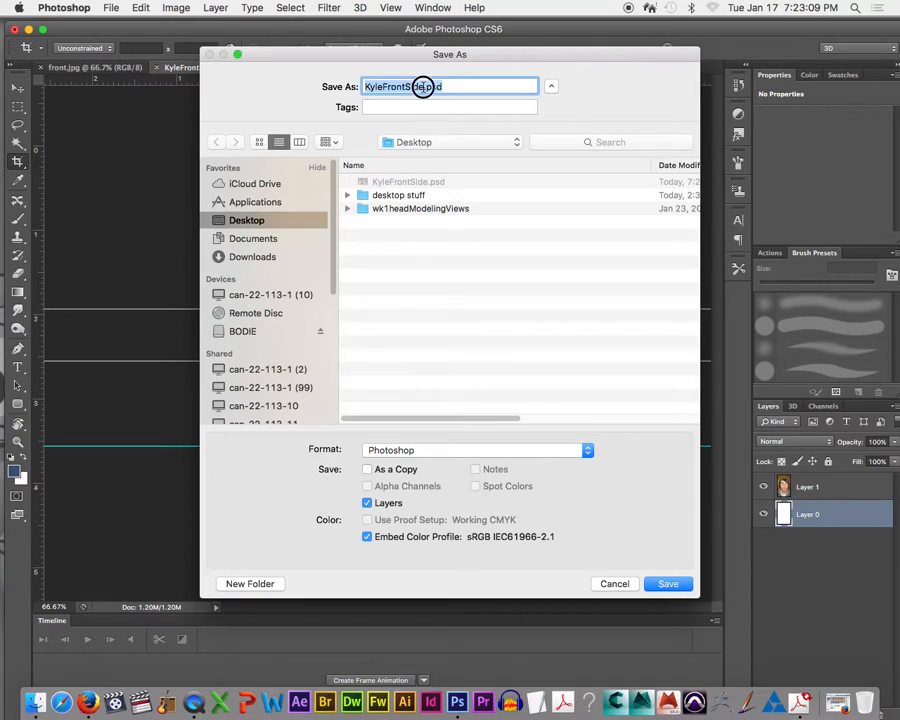
key(BackSpace)
key(BackSpace)
key(BackSpace)
key(BackSpace)
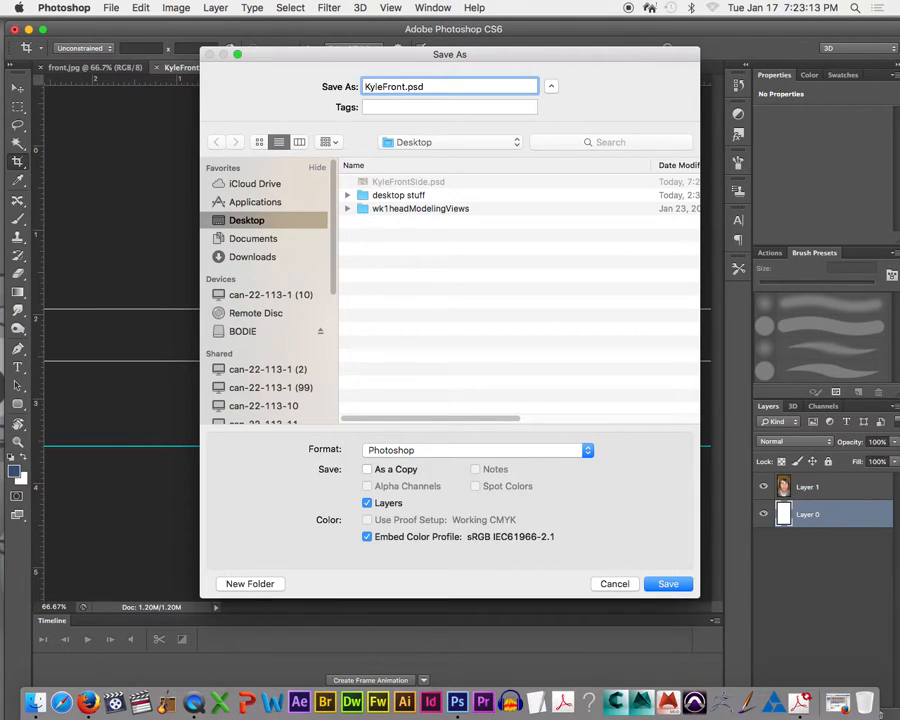
key(Return)
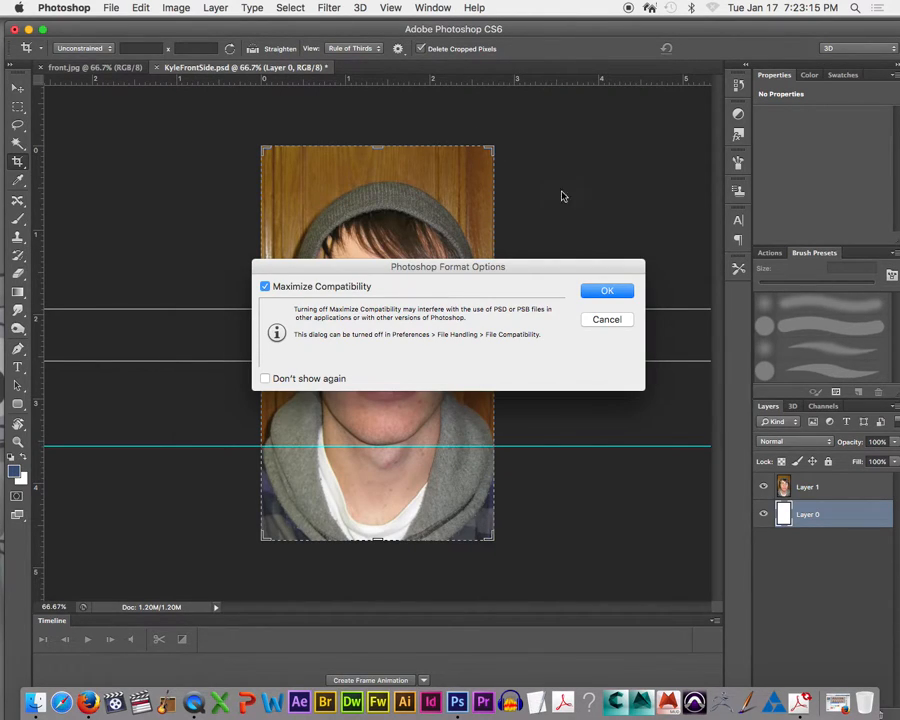
click(607, 291)
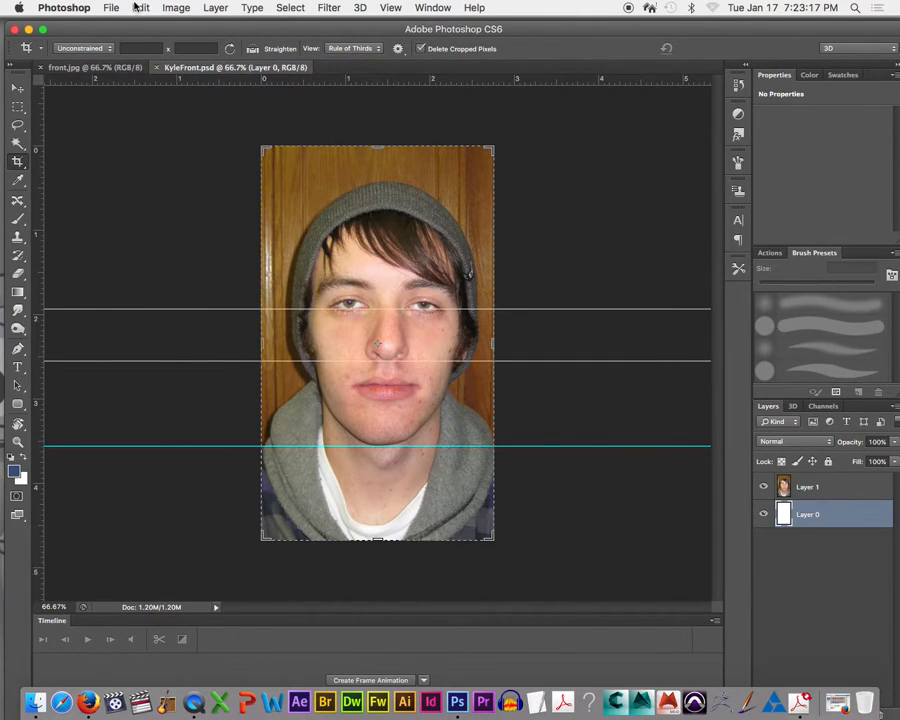
Undo the front-view crop and crop the document to only the side photo, about 3.75 by 4.7 inches
click(140, 7)
click(167, 52)
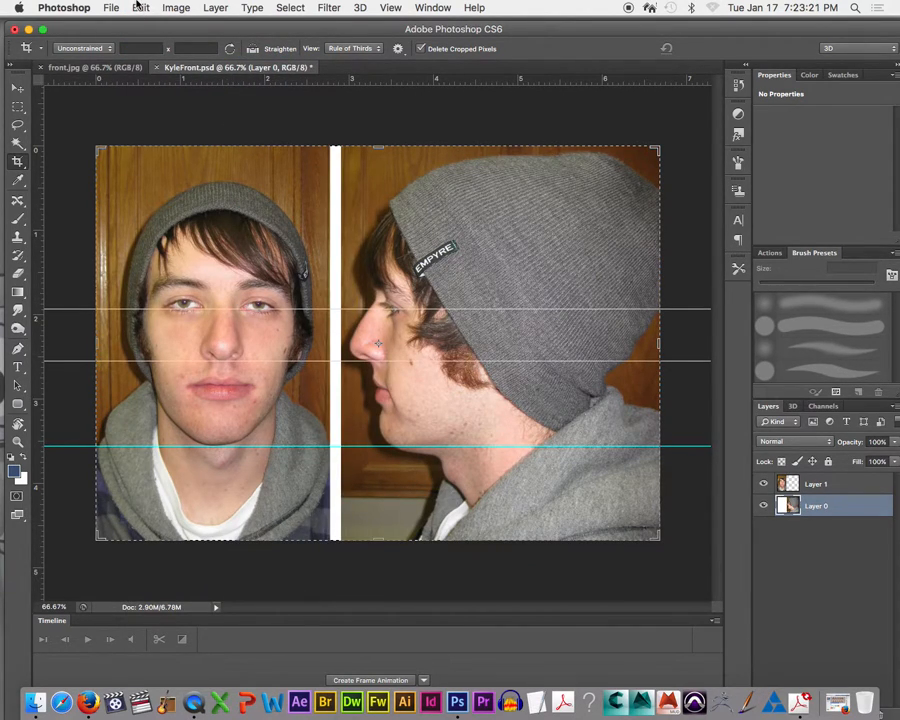
click(140, 7)
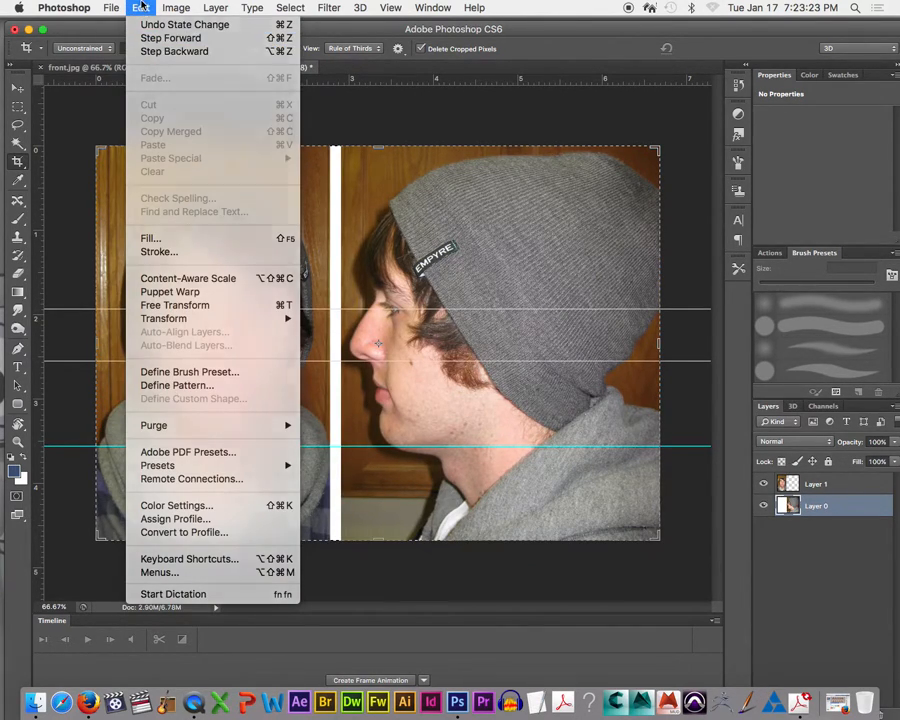
click(84, 182)
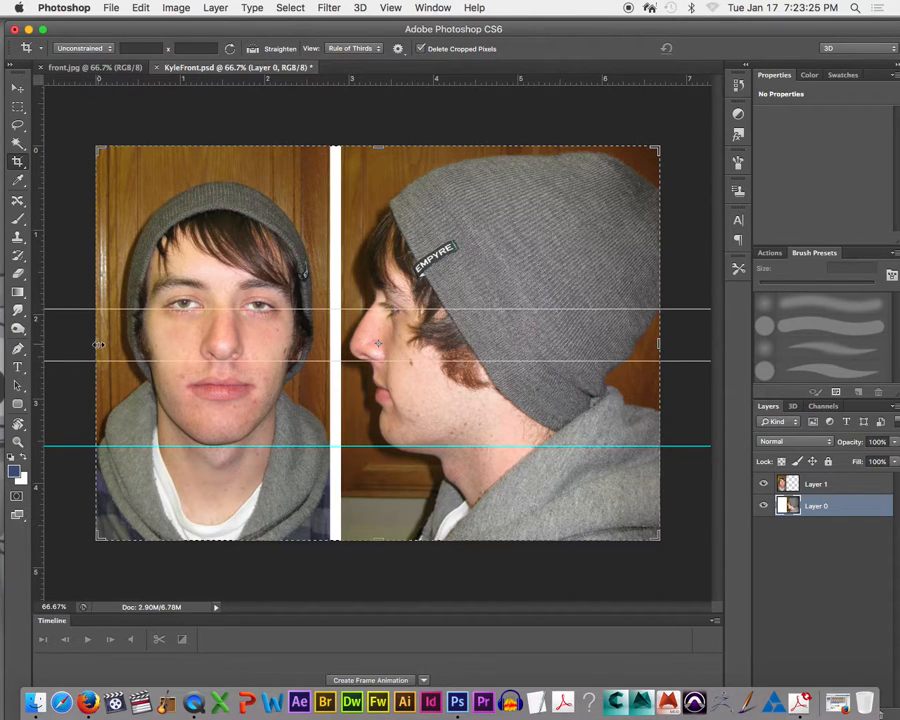
drag(96, 341, 219, 345)
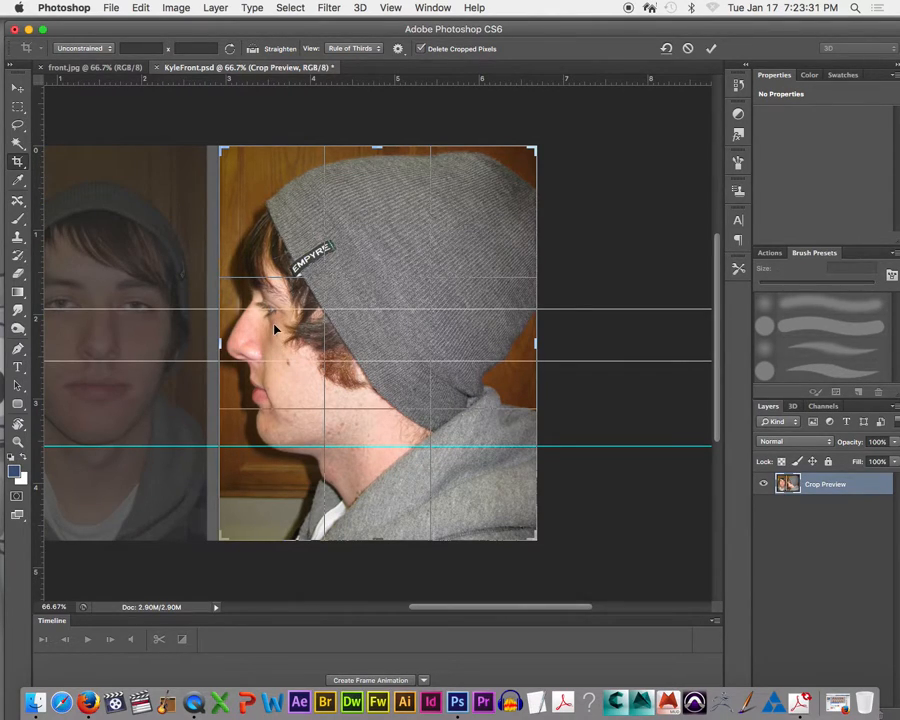
key(Return)
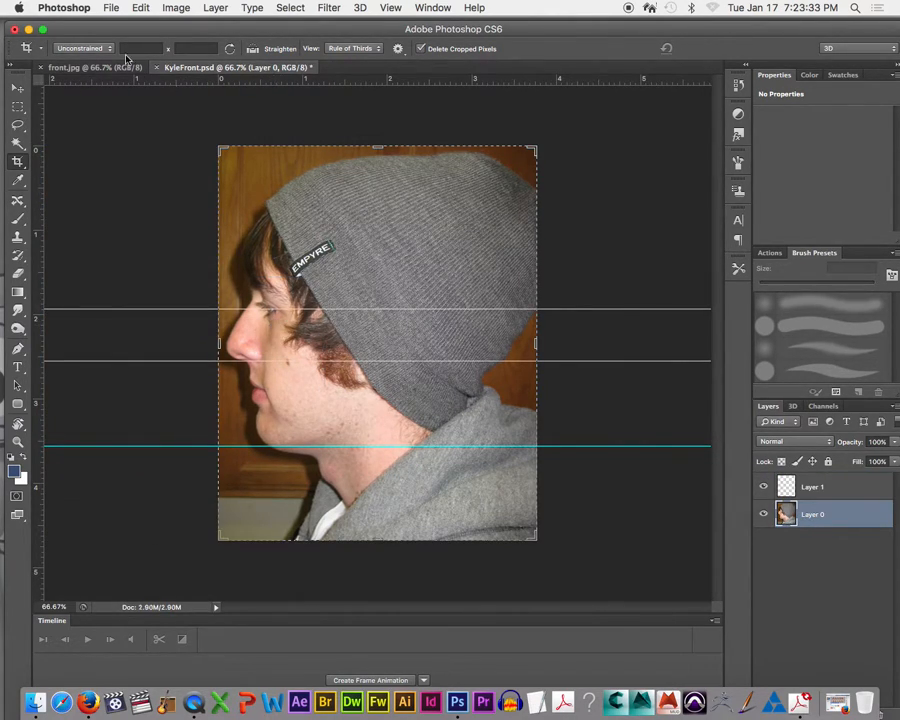
Save the side view to the Desktop as a layered PSD with maximized compatibility, named with the subject's first name followed by Side
click(111, 8)
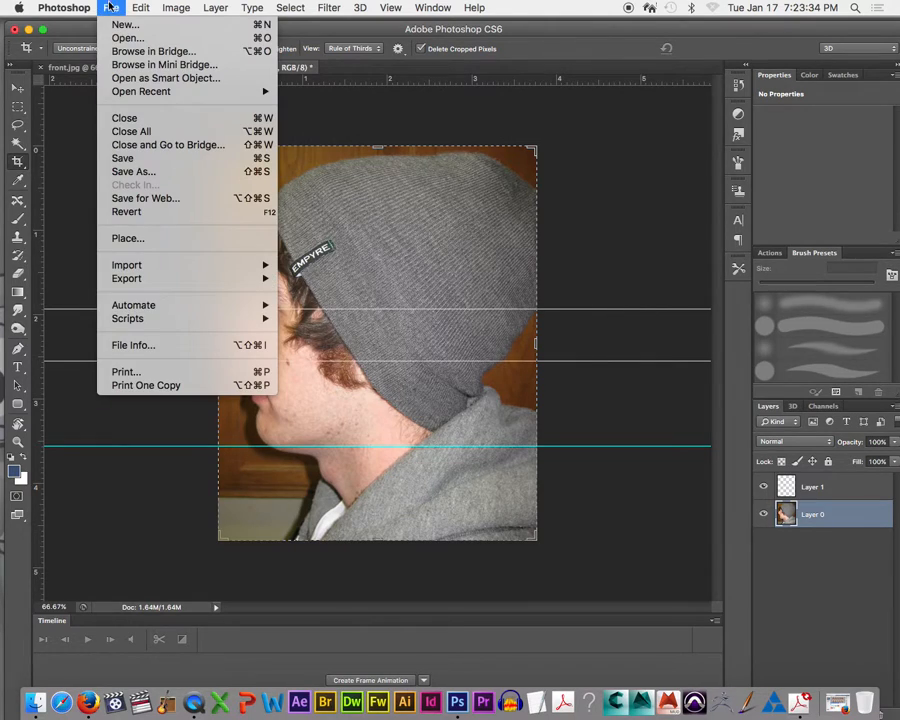
click(140, 171)
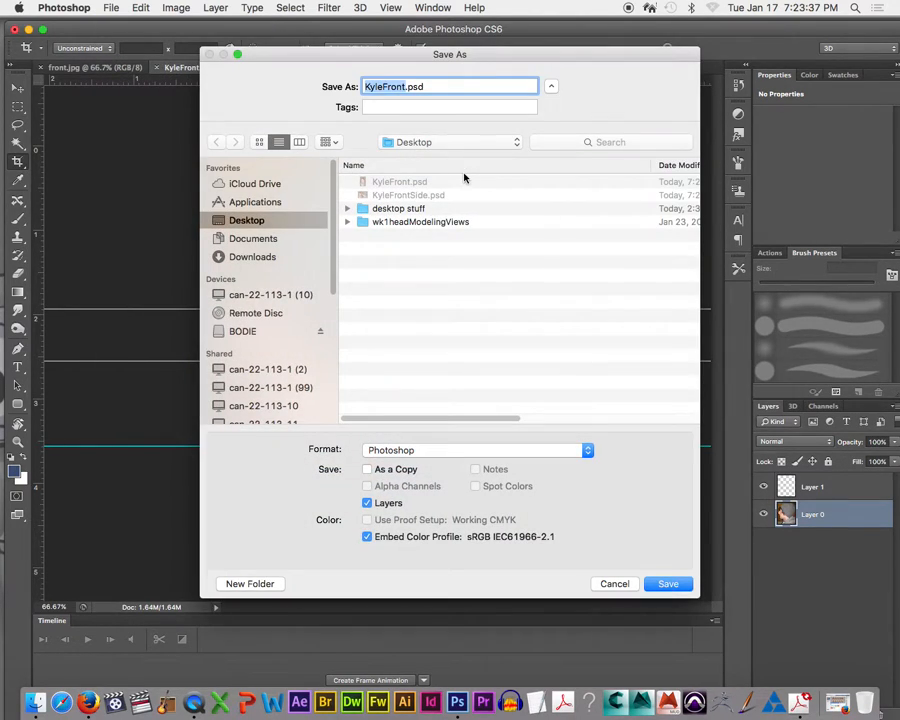
click(408, 200)
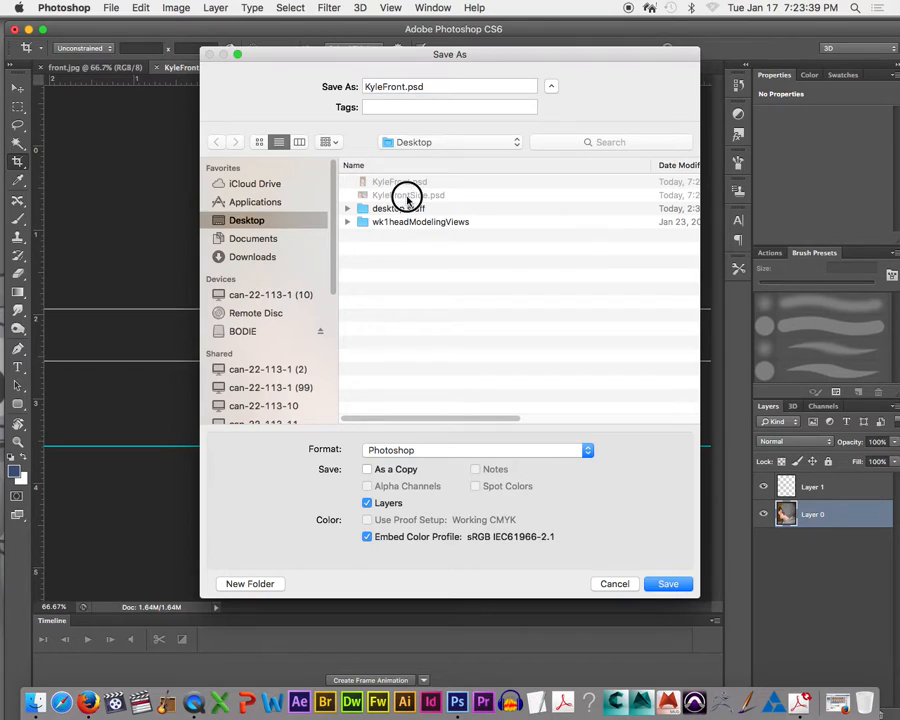
drag(405, 87, 384, 88)
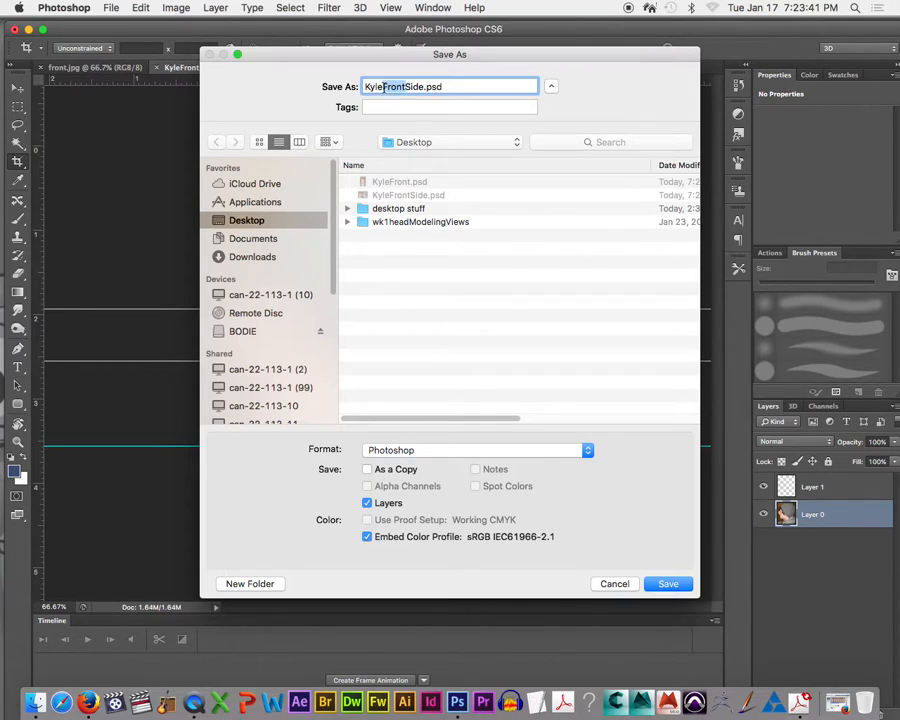
key(BackSpace)
key(Return)
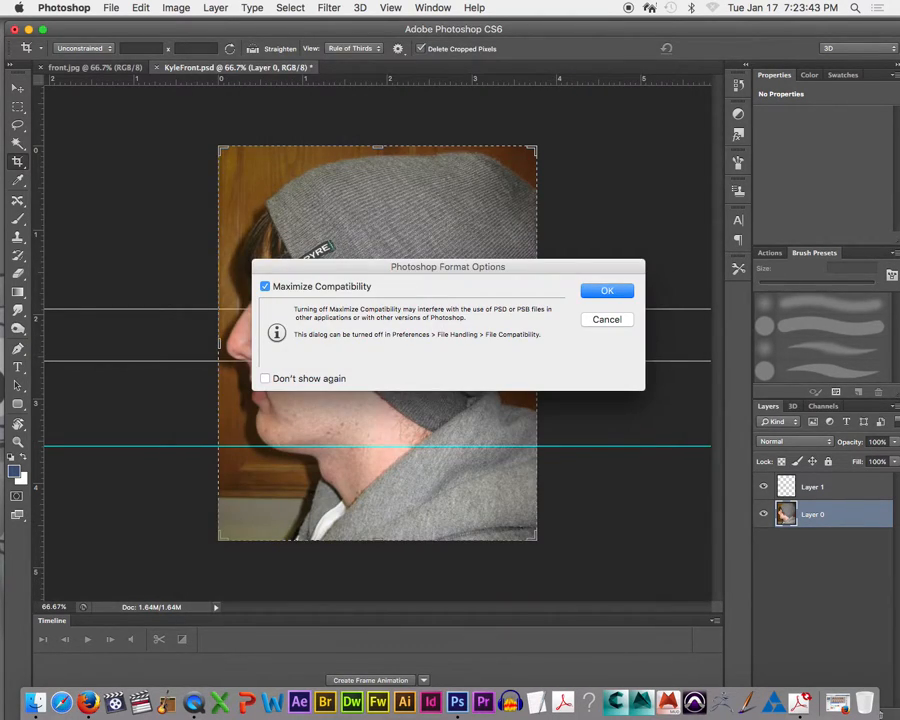
click(621, 292)
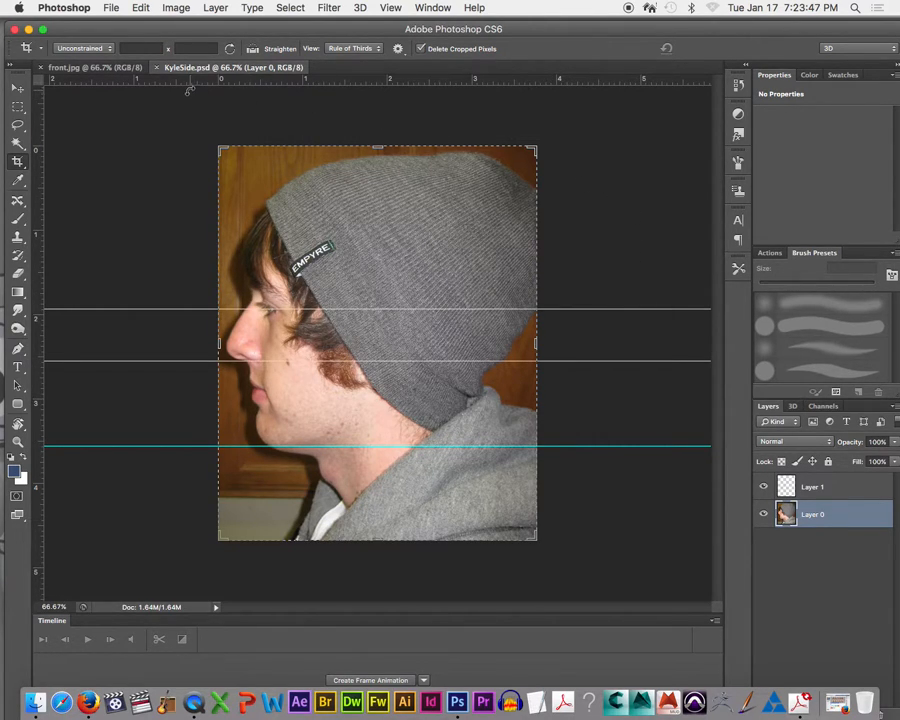
Close both open documents and open the separate front-view and side-view PSD files from the Desktop
click(156, 67)
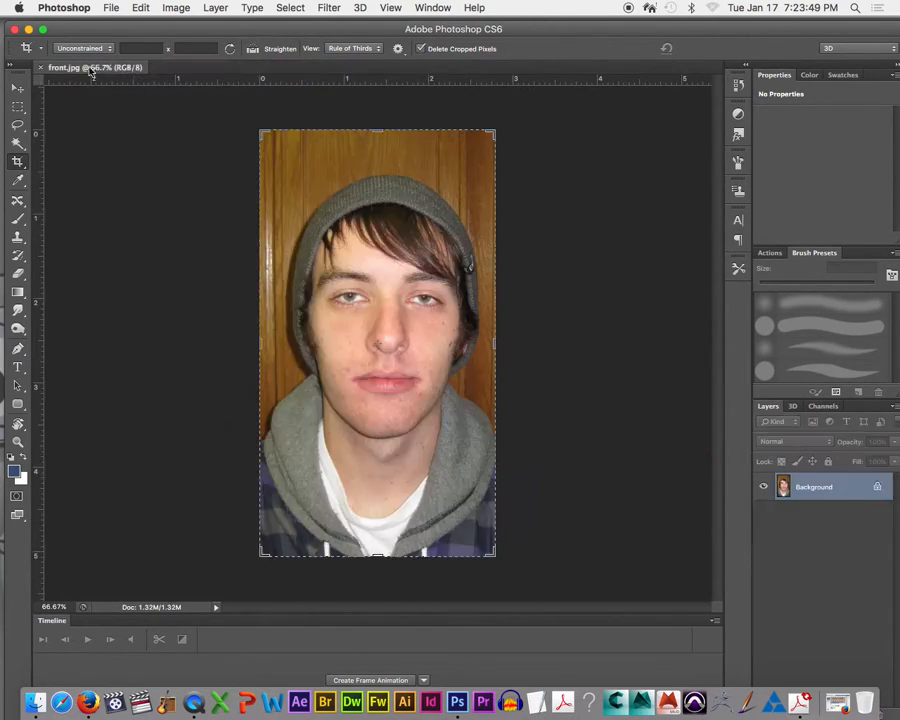
click(40, 67)
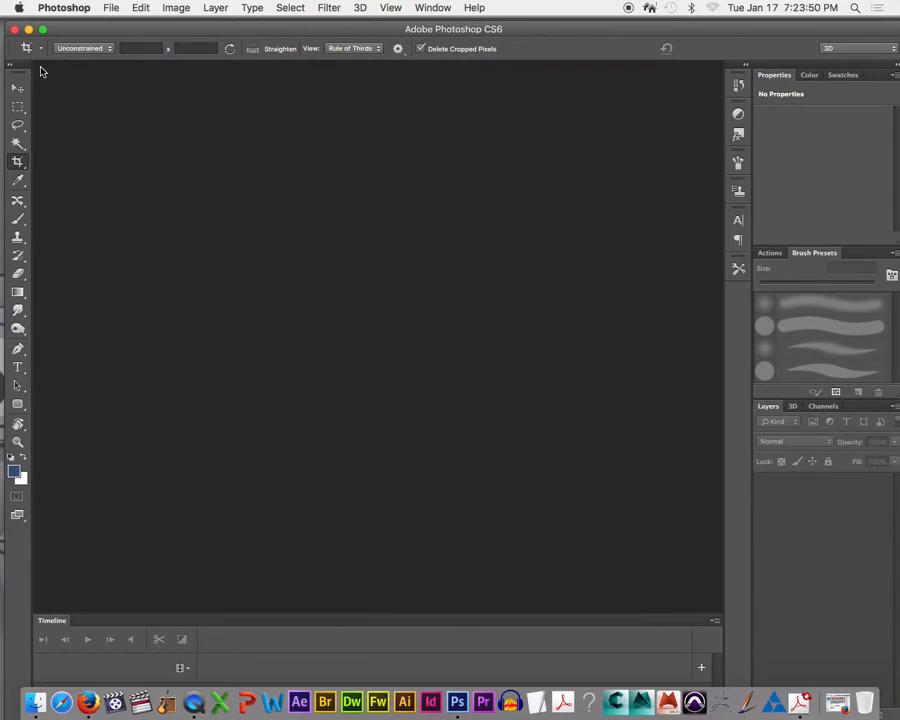
click(109, 8)
click(126, 38)
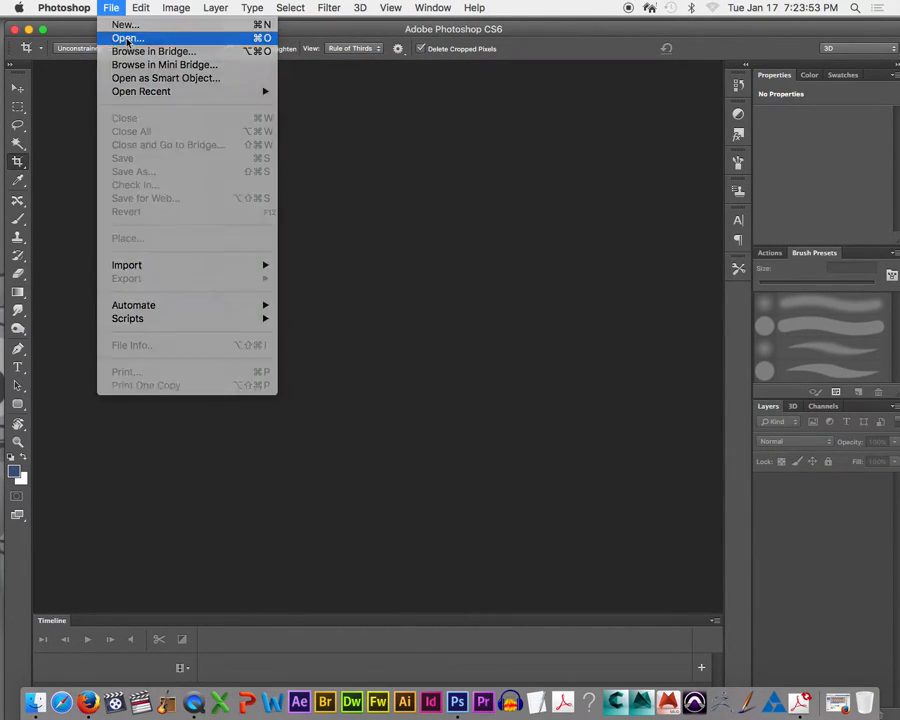
click(400, 142)
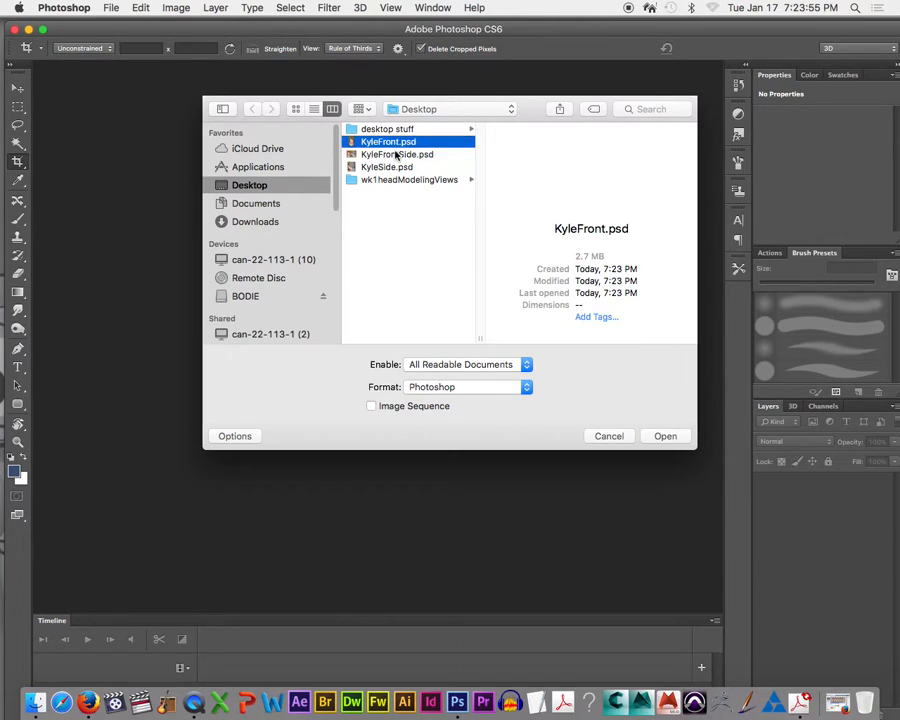
super+click(394, 168)
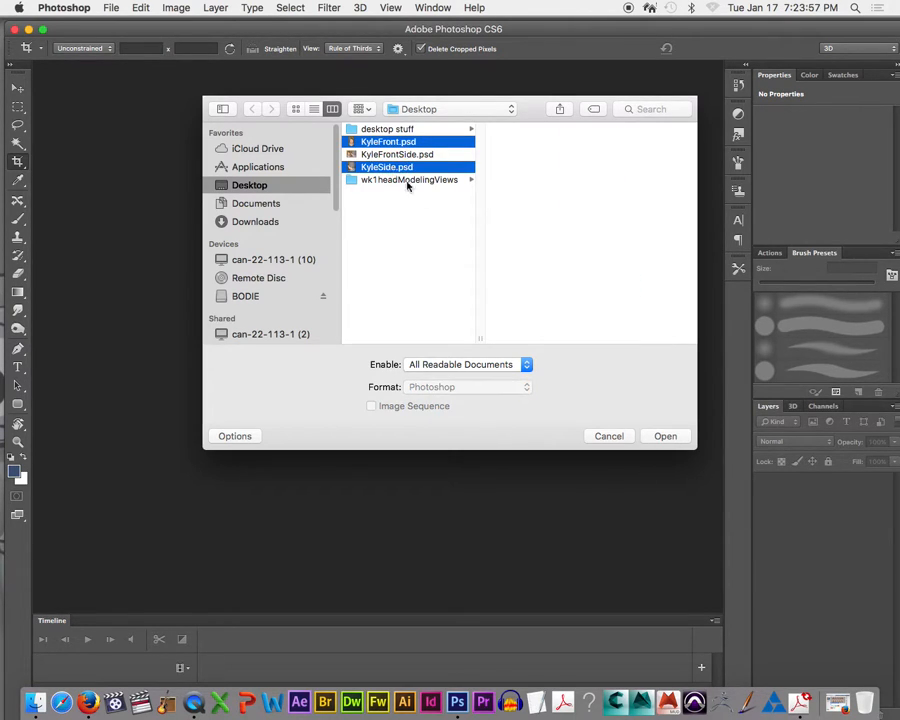
click(665, 437)
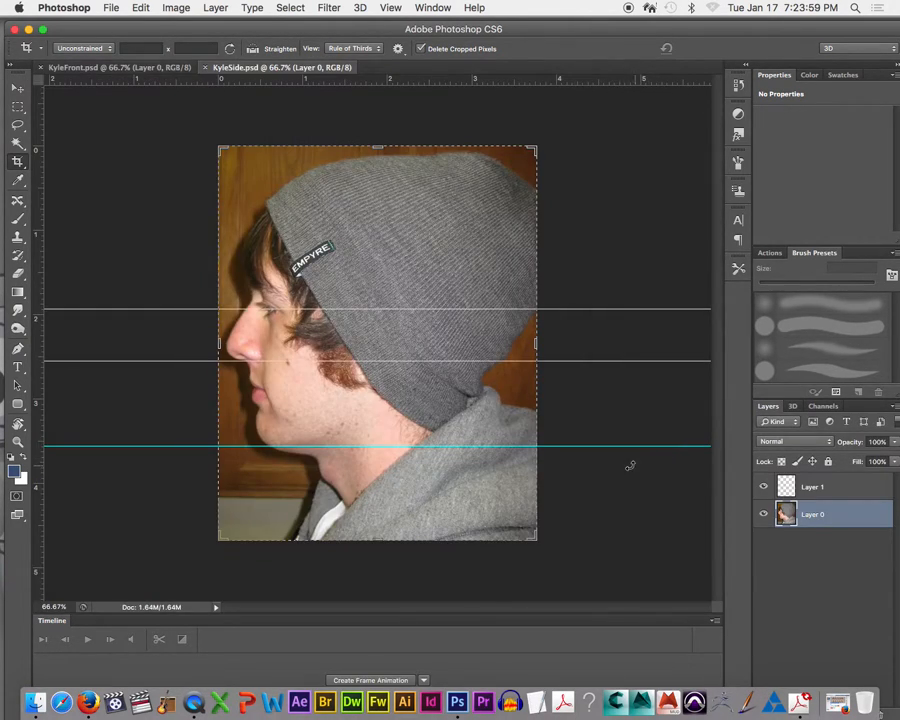
Copy the front document's white Layer 0 into the side document and move the copy beneath the side photo layer
click(165, 67)
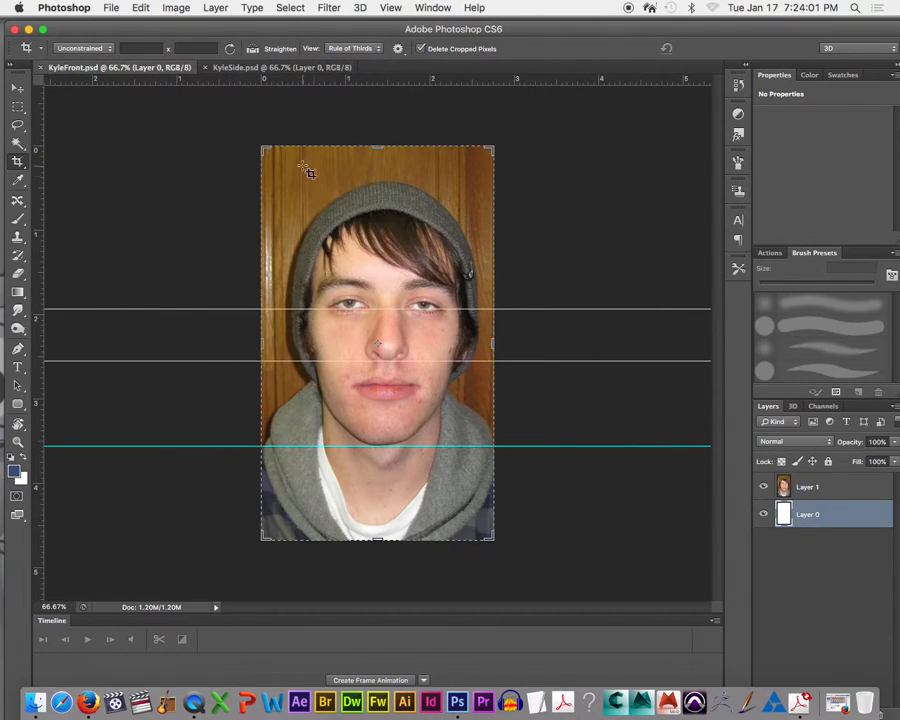
click(17, 87)
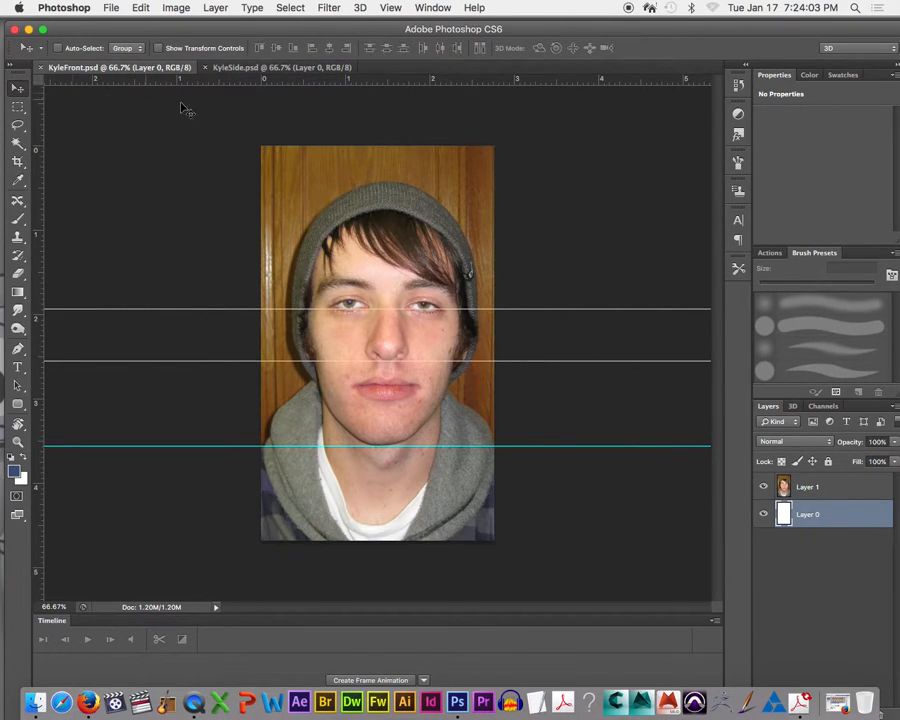
drag(365, 275, 311, 215)
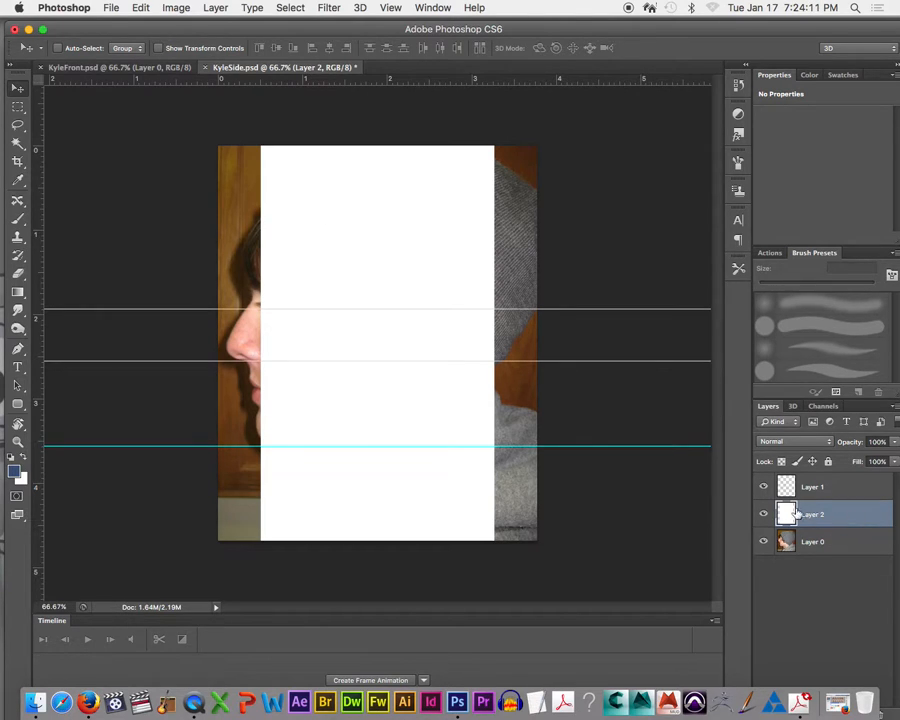
click(829, 514)
drag(829, 514, 873, 700)
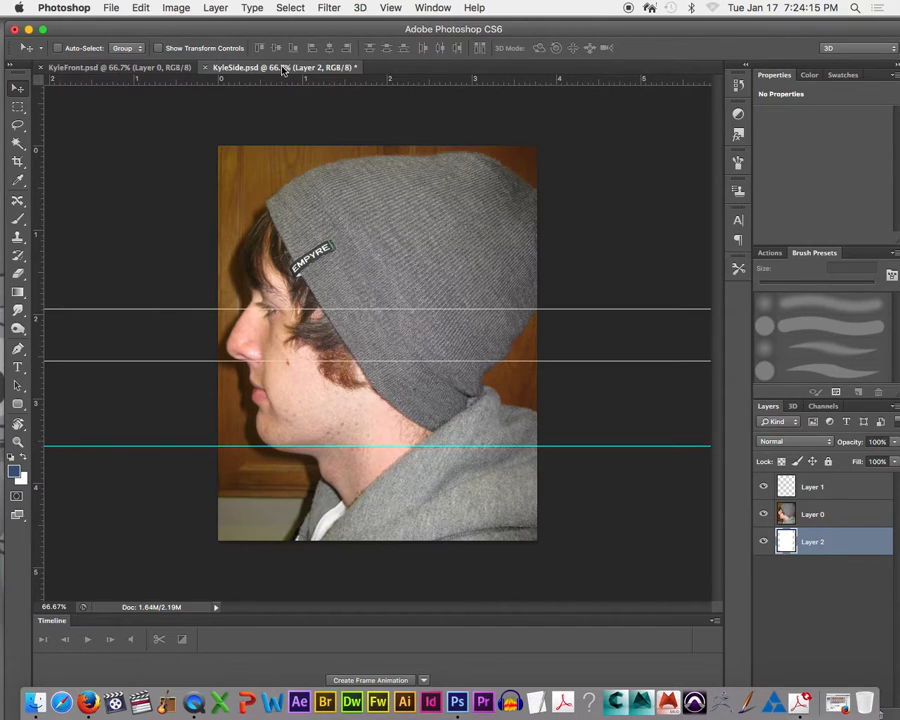
Delete the white Layer 0 from the front-view document
click(150, 68)
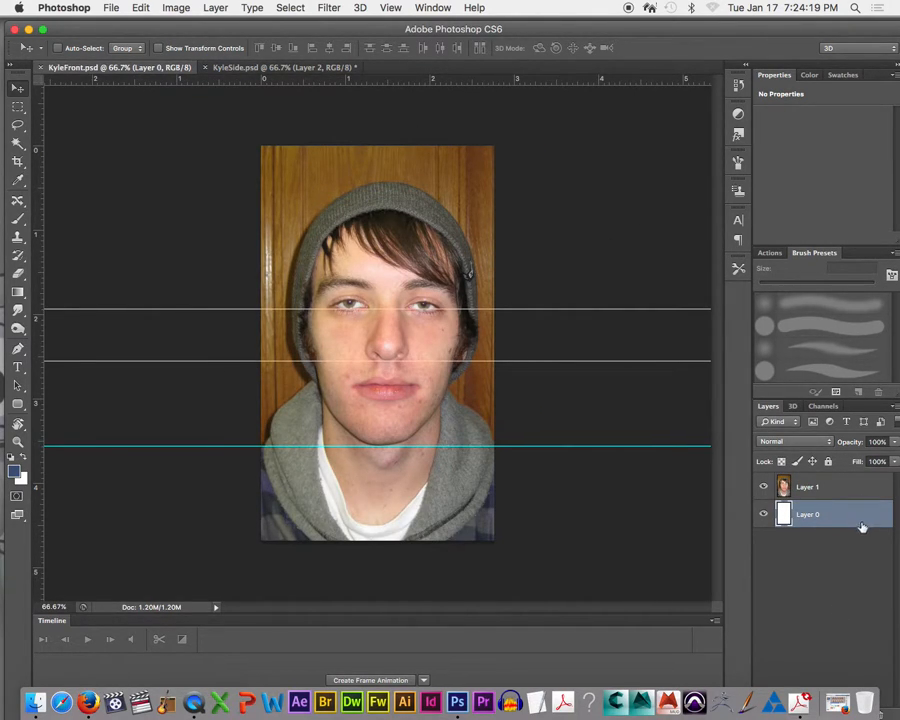
key(Delete)
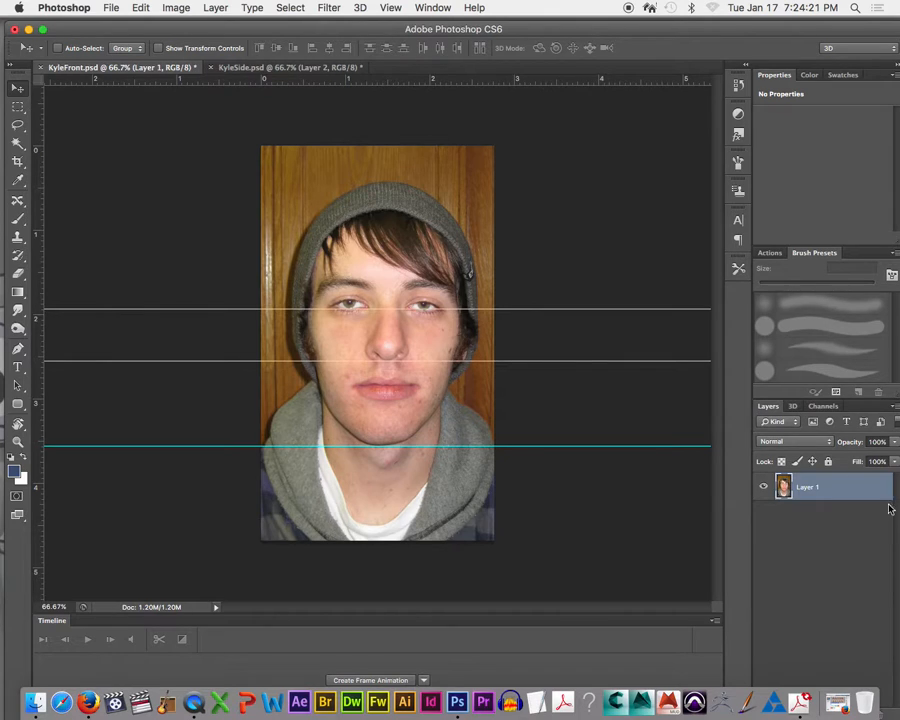
Copy the front photo into the side-view document and place its layer directly above the side photo layer
click(270, 66)
click(174, 68)
drag(350, 228, 344, 260)
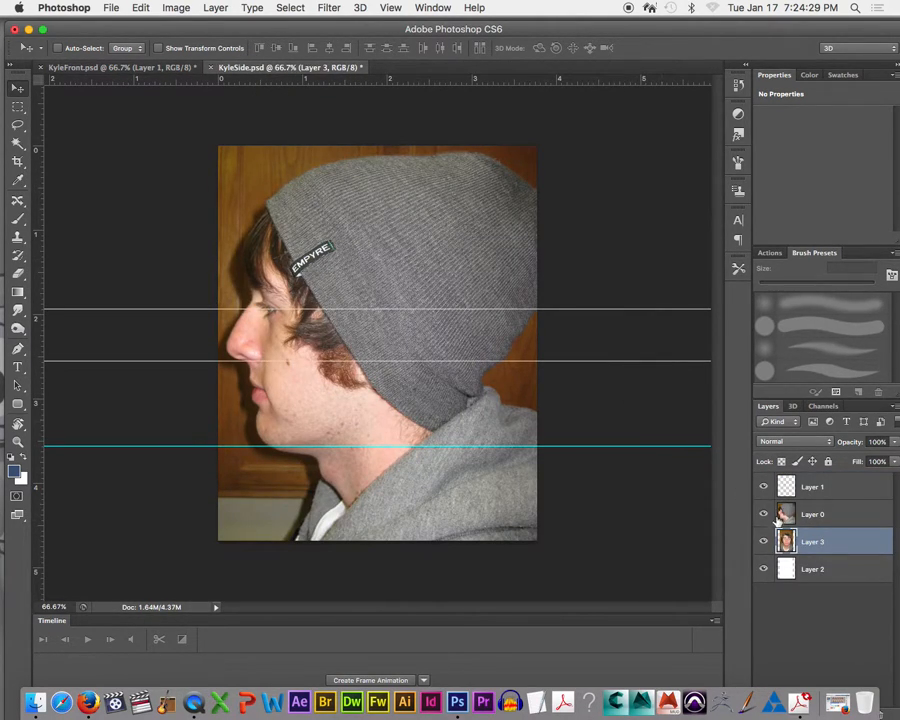
drag(808, 541, 810, 487)
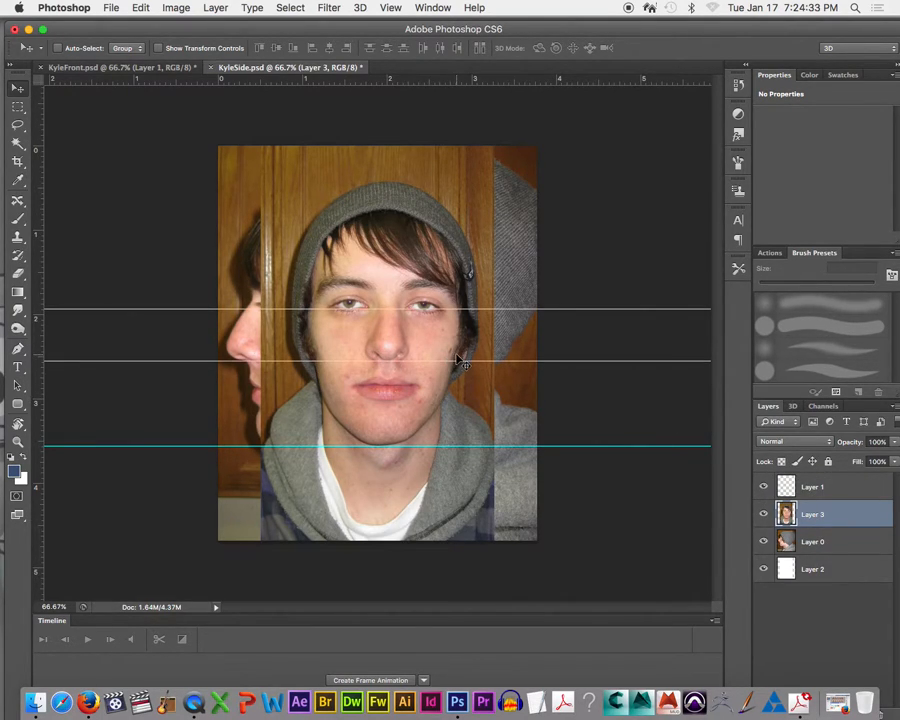
Shift the front photo horizontally to the left until its right edge sits at about 1.15 inches on the ruler
key(shift+Left)
key(shift+Left)
key(shift+Left)
key(shift+Left)
key(shift+Left)
key(shift+Left)
key(shift+Left)
key(shift+Left)
key(shift+Left)
key(shift+Left)
key(shift+Left)
key(shift+Left)
key(shift+Left)
key(shift+Left)
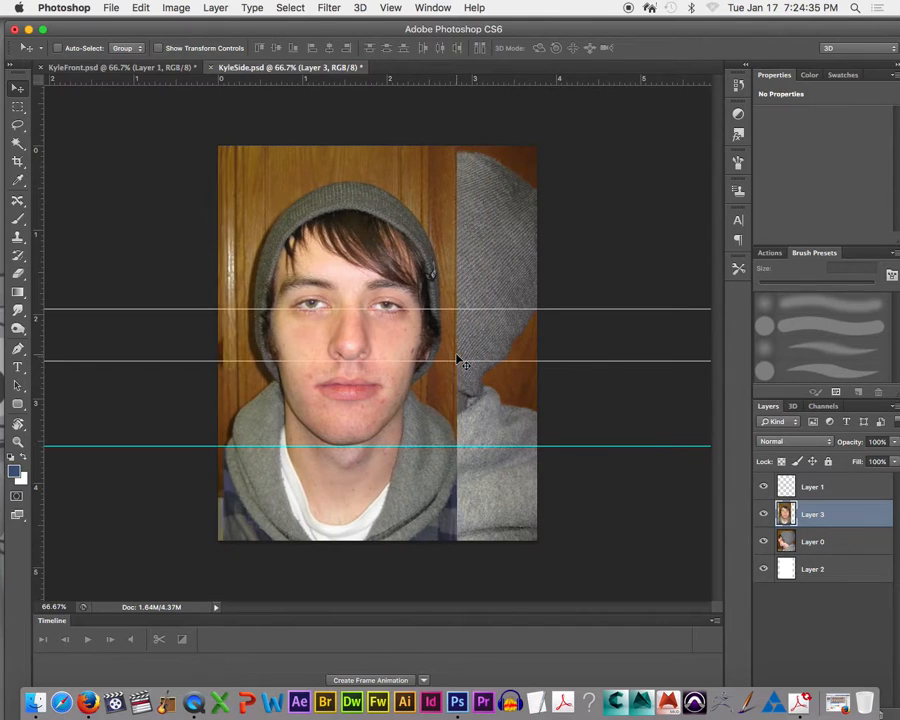
key(shift+Left)
key(shift+Left)
key(shift+Left)
key(shift+Left)
key(shift+Left)
key(shift+Left)
key(shift+Left)
key(shift+Left)
key(shift+Left)
key(shift+Left)
key(shift+Left)
key(shift+Left)
key(shift+Left)
key(shift+Left)
key(shift+Left)
key(shift+Left)
key(shift+Left)
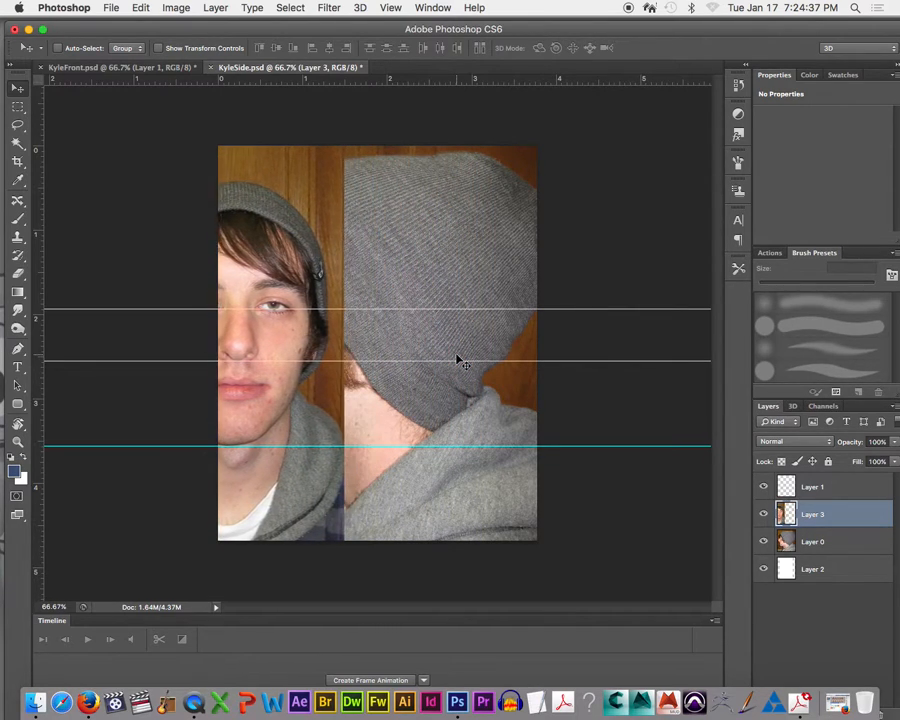
key(shift+Left)
key(shift+Left)
key(shift+Left)
key(shift+Left)
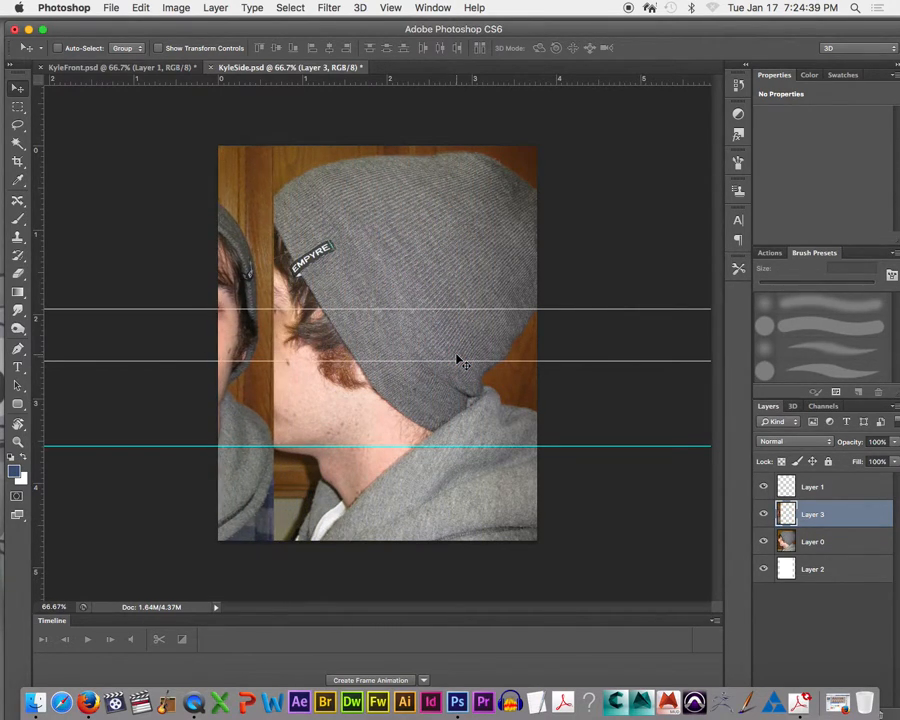
key(shift+Right)
key(shift+Right)
key(shift+Right)
key(shift+Right)
key(shift+Right)
key(shift+Right)
key(shift+Right)
key(shift+Right)
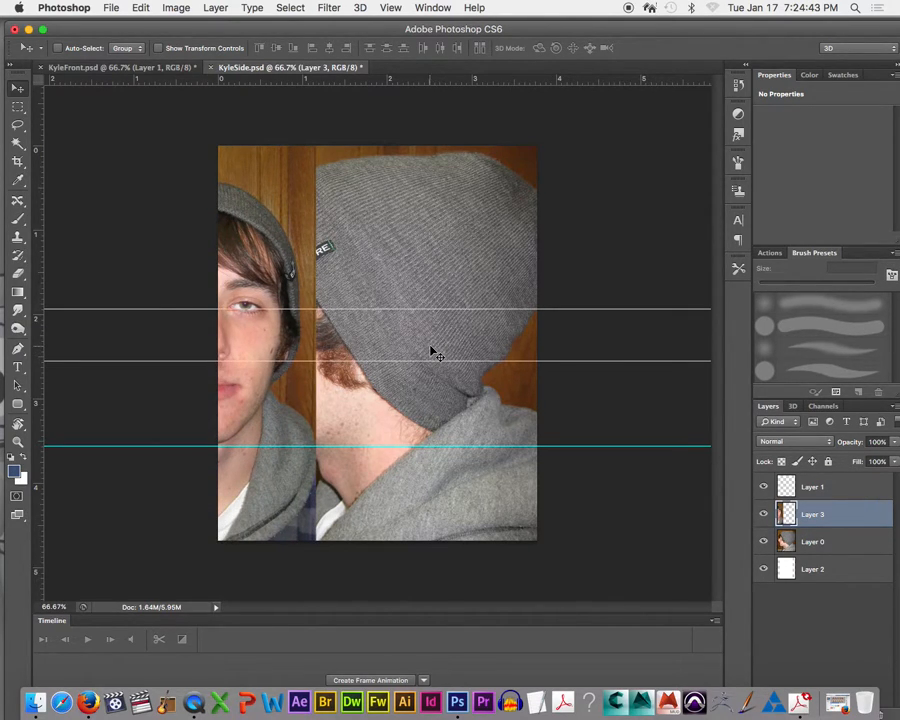
Select the side photo layer and shift it horizontally to the right, leaving a thin white gap beside the front photo
right_click(432, 352)
click(448, 352)
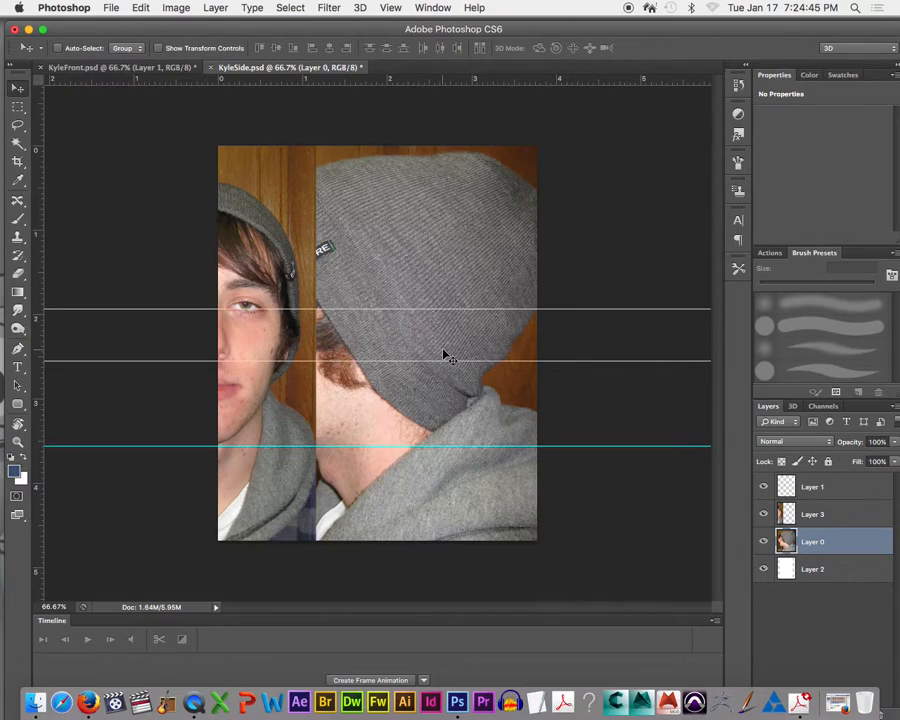
key(shift+Right)
key(shift+Right)
key(shift+Right)
key(shift+Right)
key(shift+Right)
key(shift+Right)
key(shift+Right)
key(shift+Right)
key(shift+Right)
key(shift+Right)
key(shift+Right)
key(shift+Right)
key(shift+Right)
key(shift+Right)
key(shift+Right)
key(shift+Right)
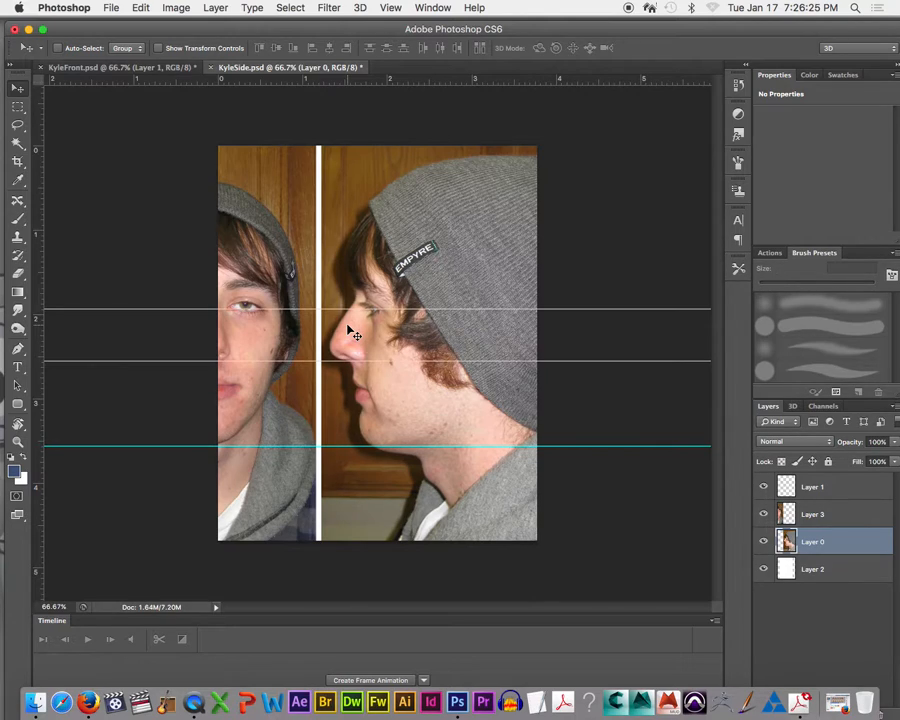
Switch to Firefox and search the web for "celebrity mug shots" in a new tab
click(88, 703)
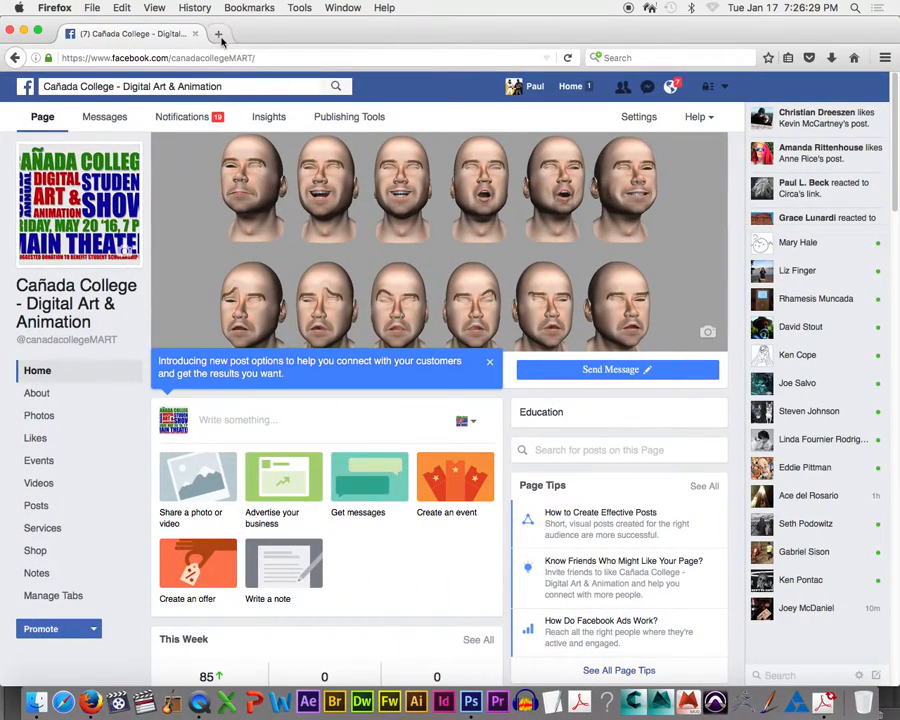
click(227, 38)
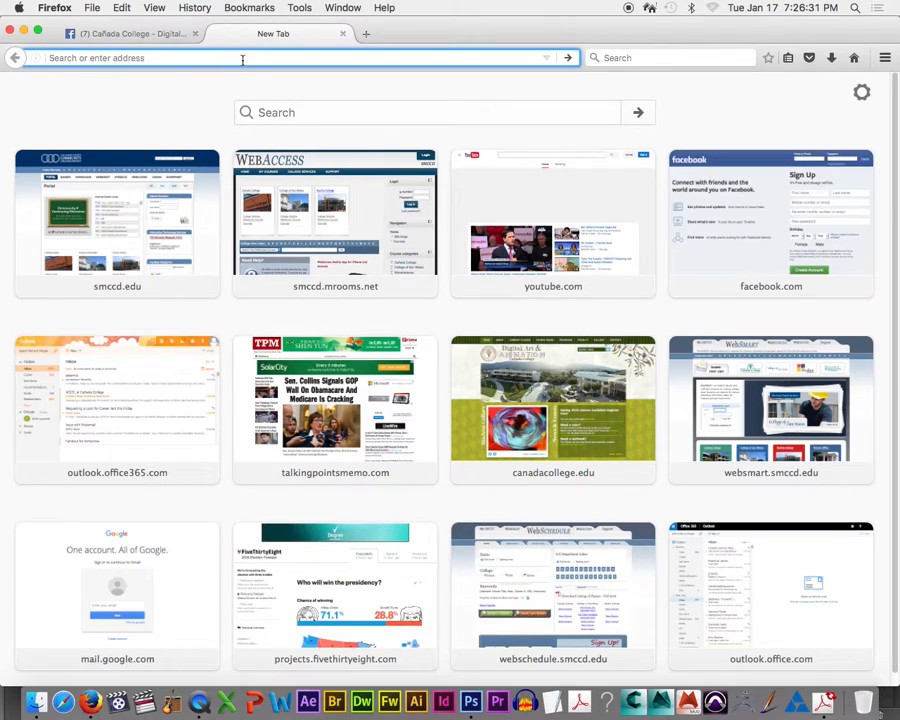
text(celebrity m)
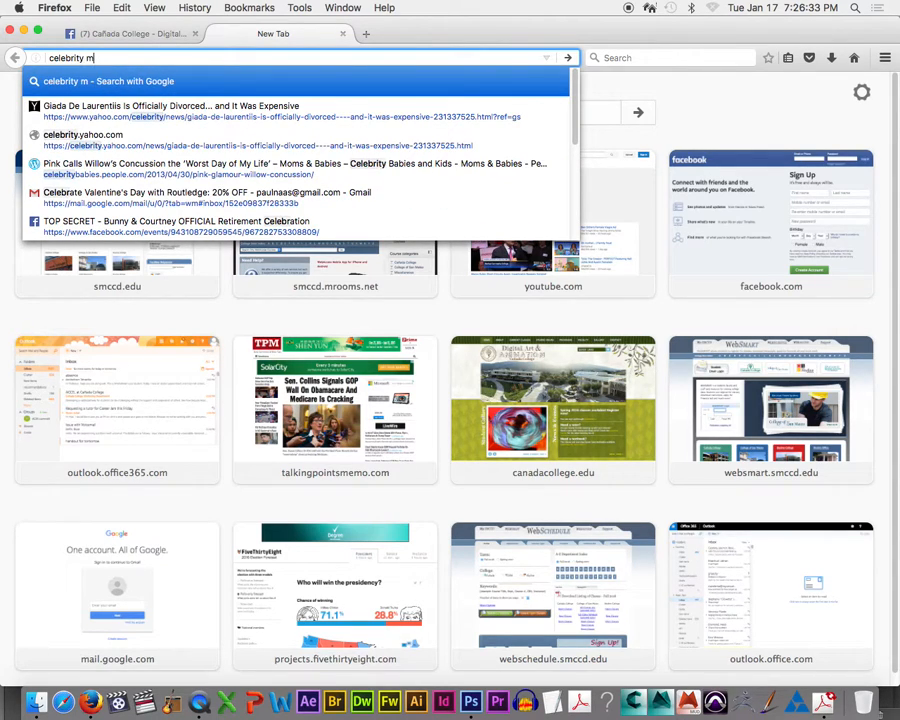
text(ug shots)
key(Return)
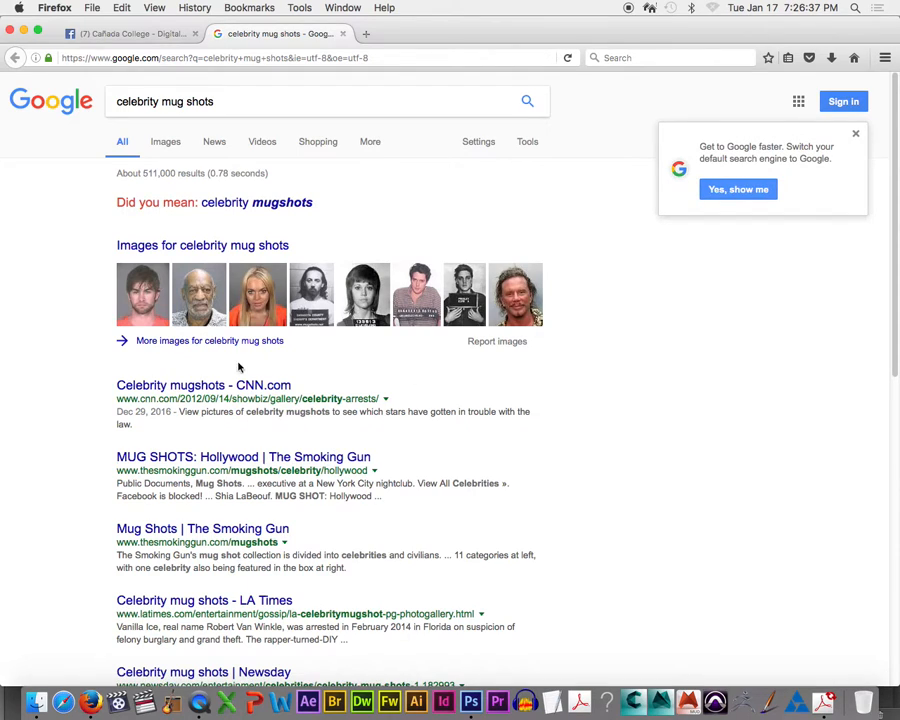
Browse the image results for celebrity mug shots and preview the David Bowie side-and-front pair
click(196, 294)
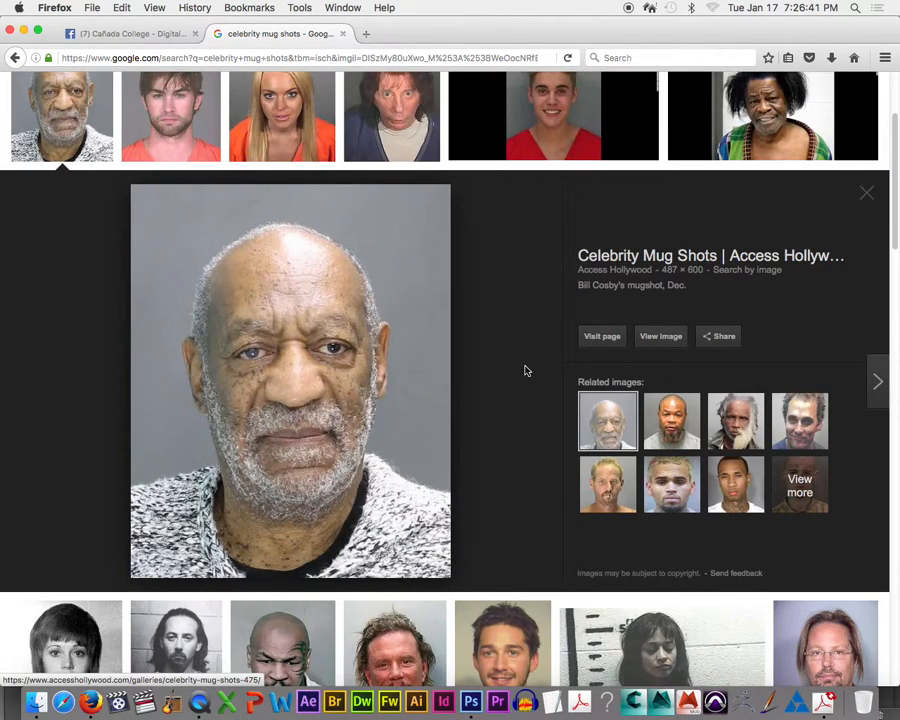
scroll(524, 370, down, 3)
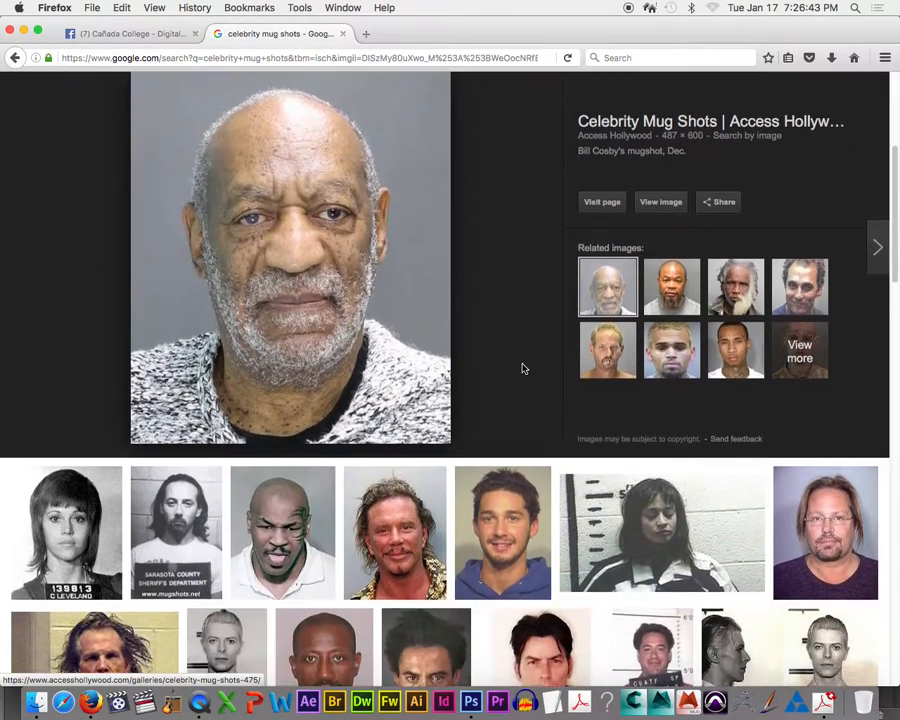
scroll(520, 370, down, 5)
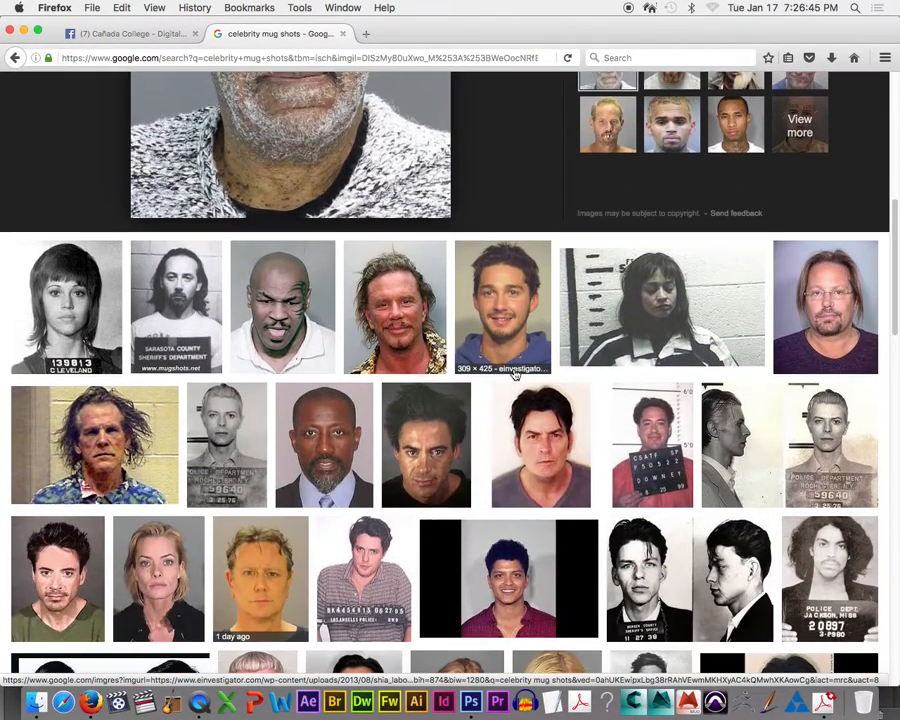
scroll(420, 420, down, 4)
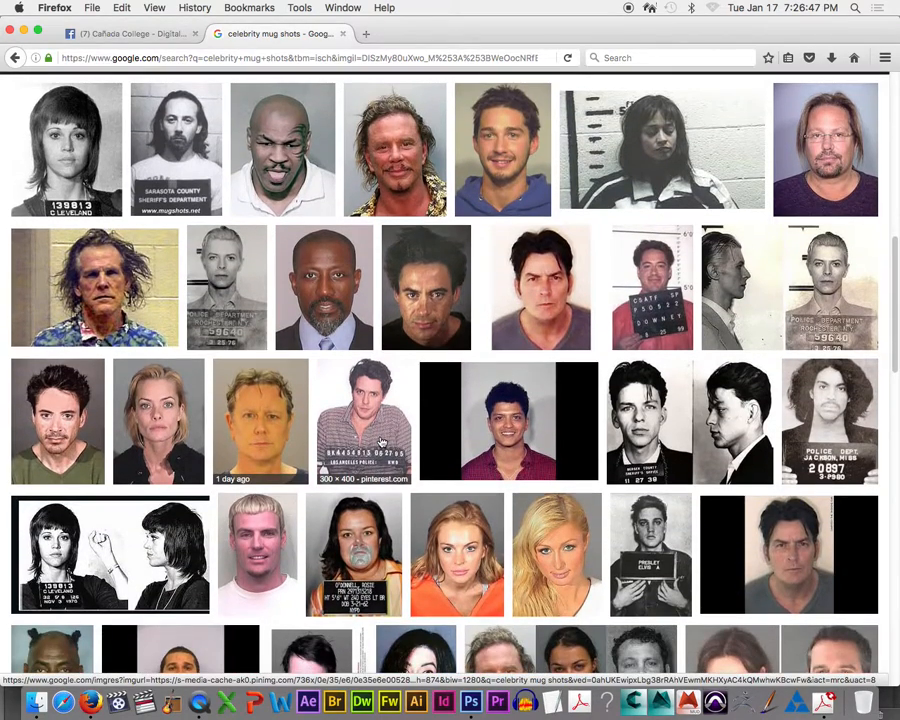
click(745, 297)
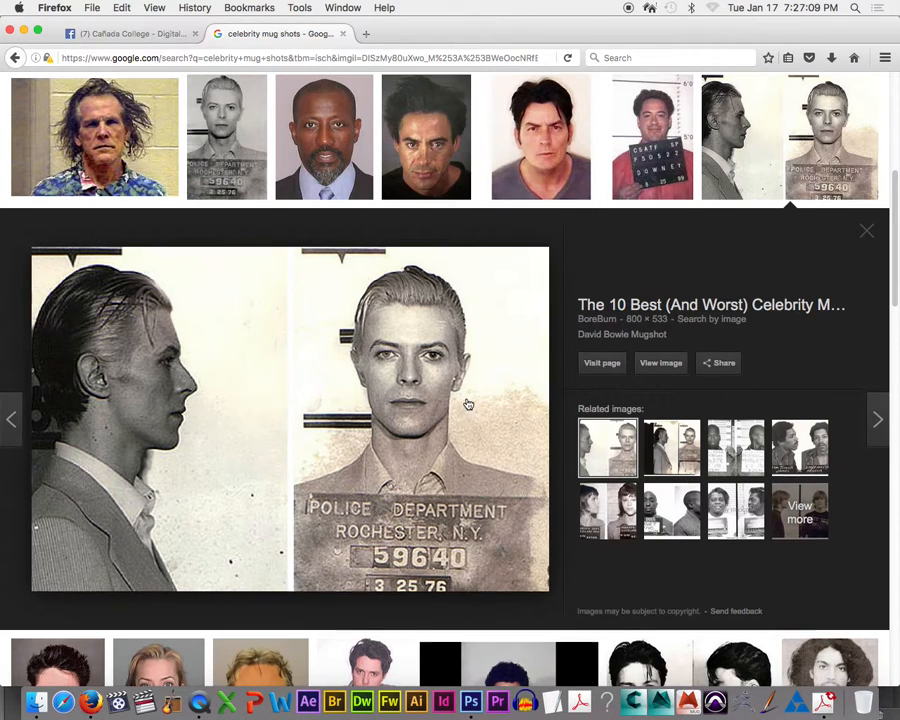
Find and preview the black-and-white Frank Sinatra front-and-side mug shot among the image results
scroll(466, 400, down, 2)
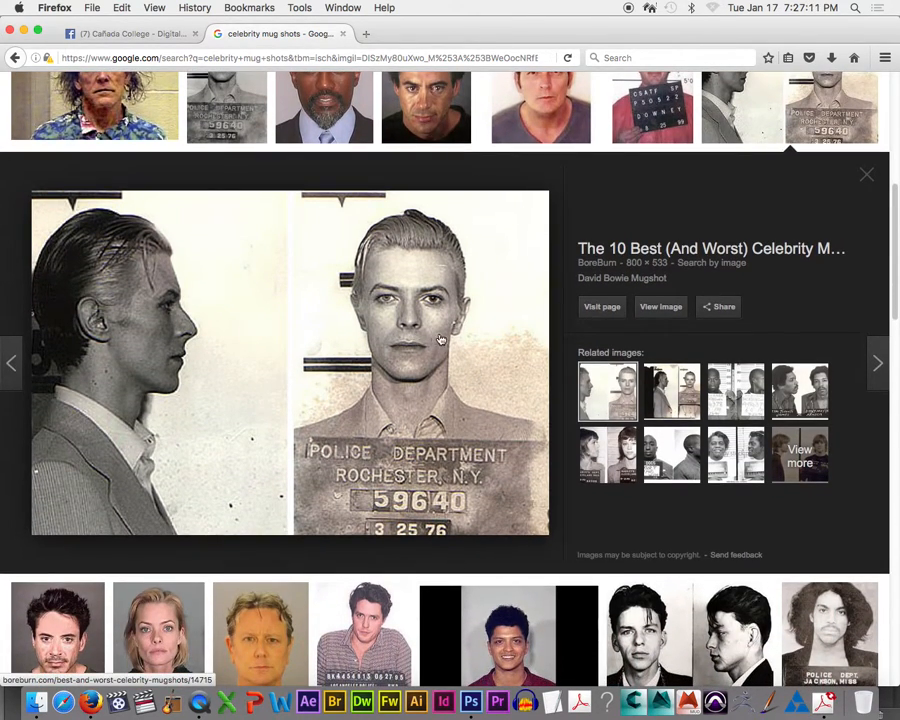
scroll(448, 346, down, 5)
scroll(447, 350, down, 3)
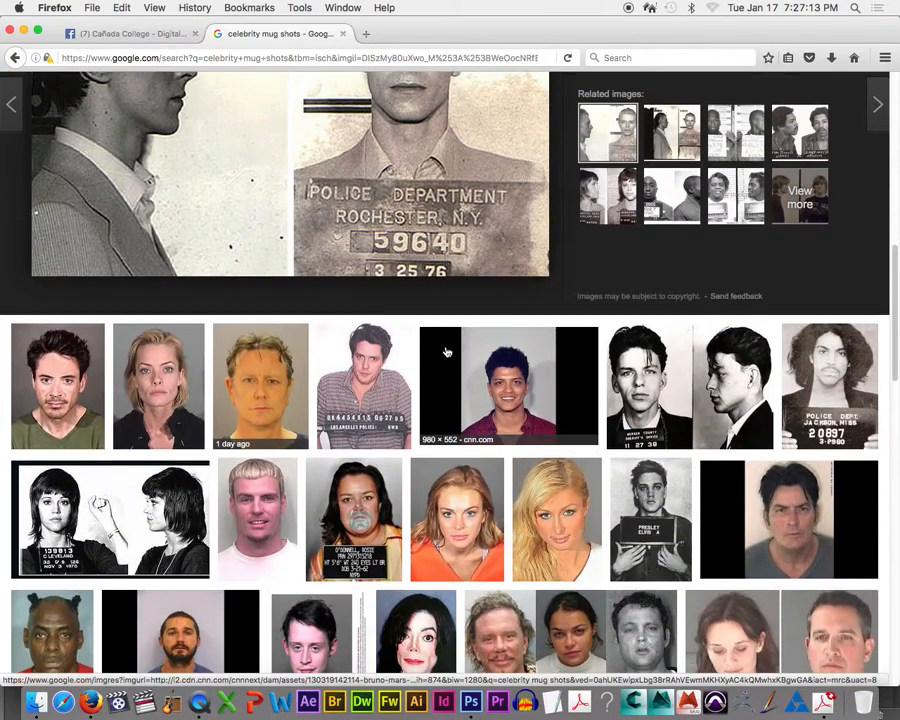
click(731, 356)
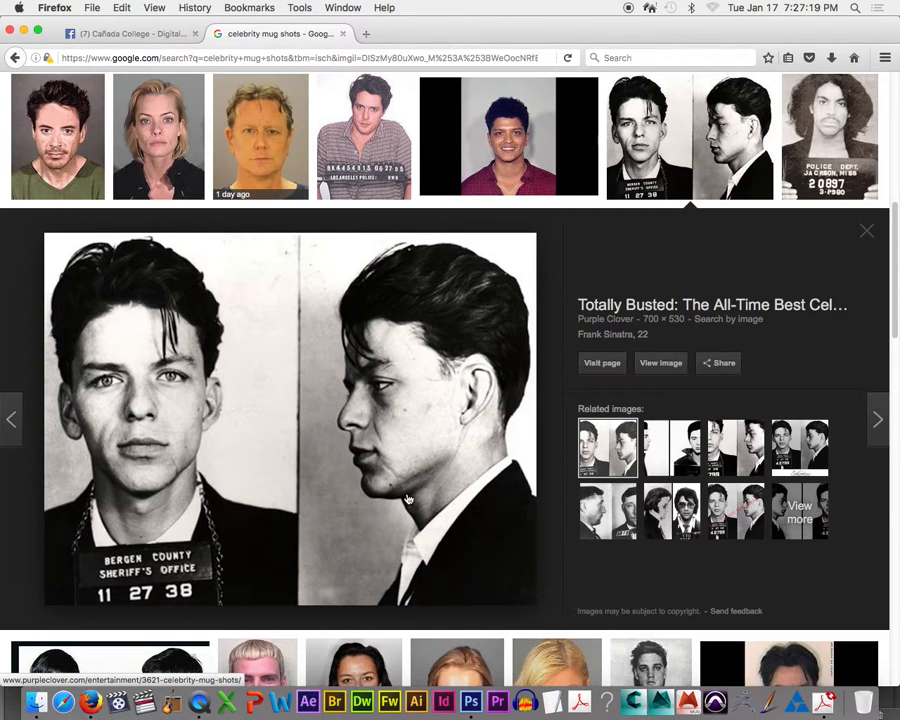
Find and preview the bearded side-and-front mug shot dated Sep 20 1970 from Miami New Times
scroll(418, 430, down, 5)
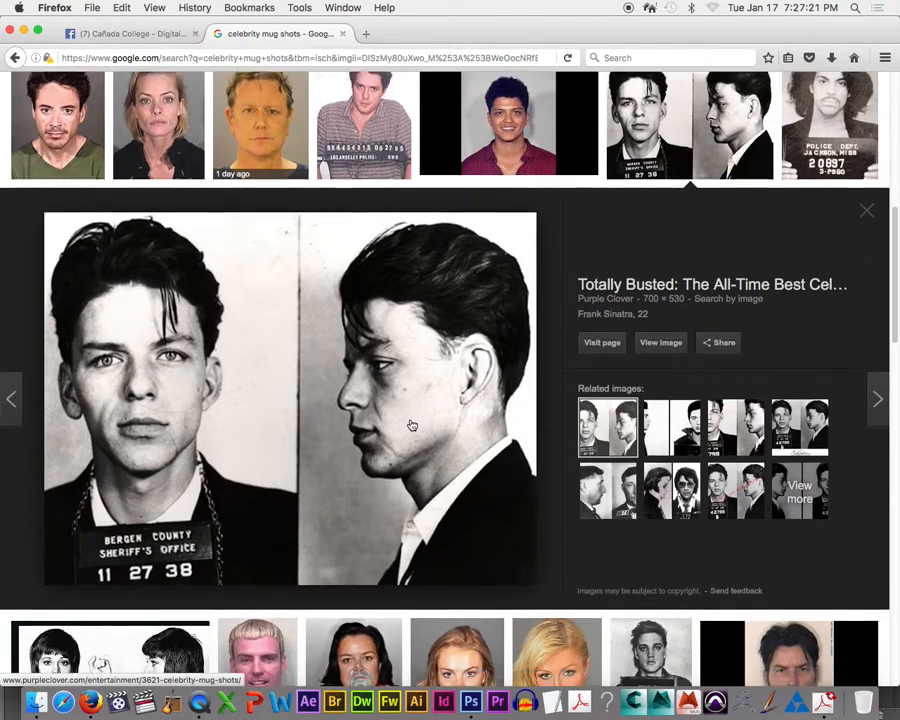
scroll(449, 426, down, 2)
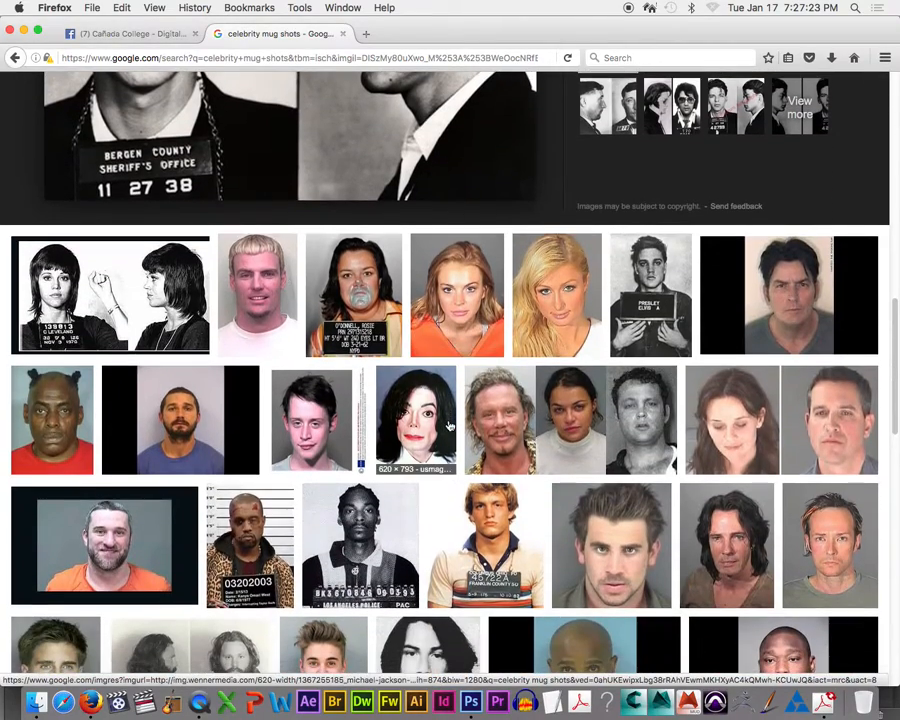
scroll(492, 483, down, 3)
scroll(492, 483, down, 2)
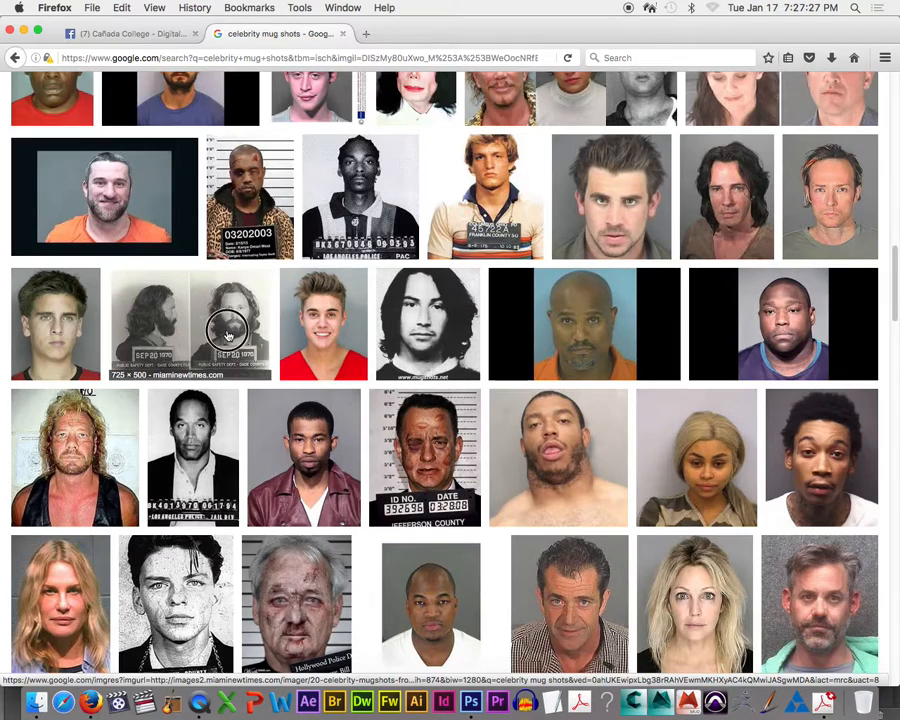
click(224, 324)
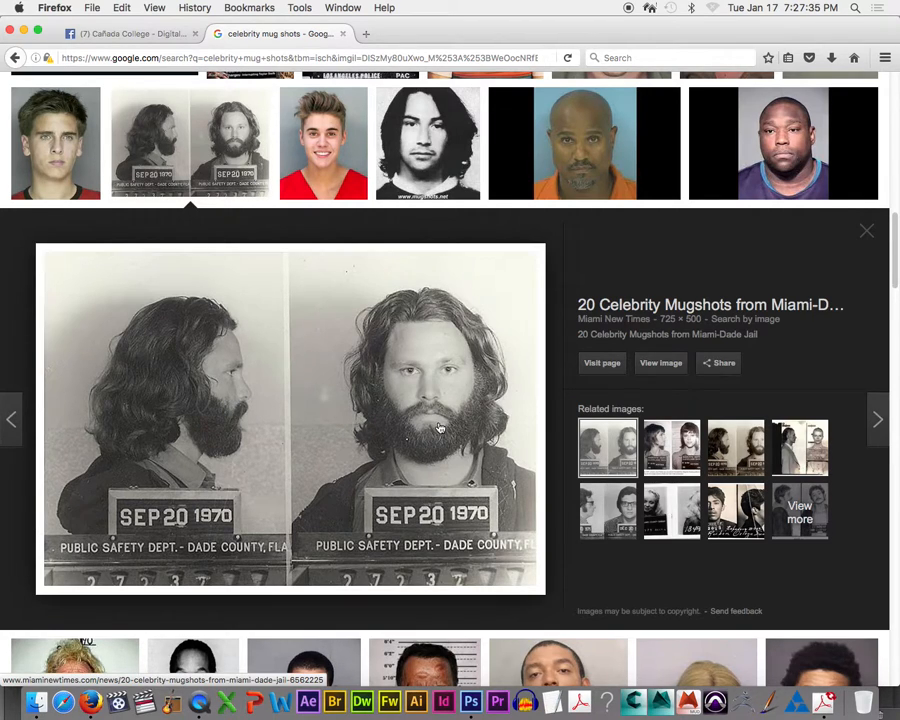
Browse the remaining image results for paired views and preview the Shakur front-and-side mug shot from EpicTimes
scroll(436, 422, down, 5)
scroll(424, 420, down, 3)
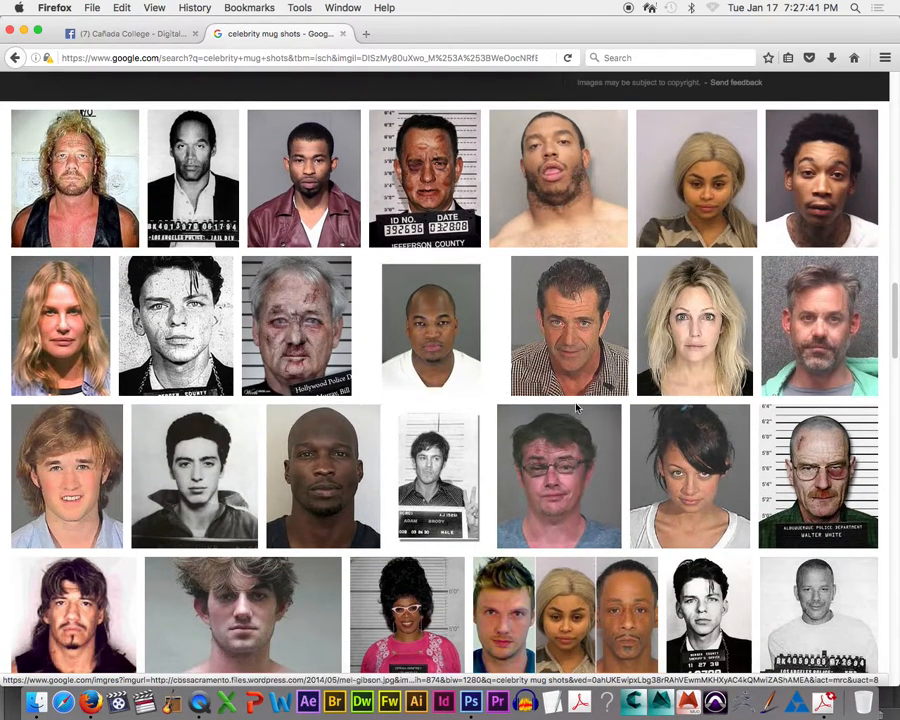
scroll(560, 470, down, 3)
scroll(390, 285, down, 2)
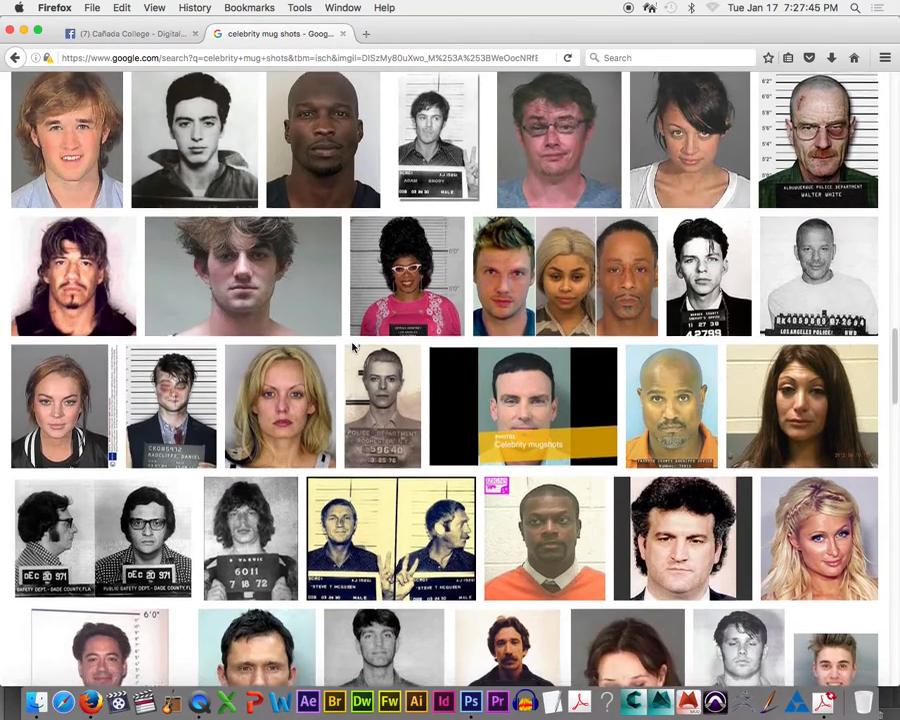
scroll(352, 346, down, 2)
scroll(352, 346, down, 2)
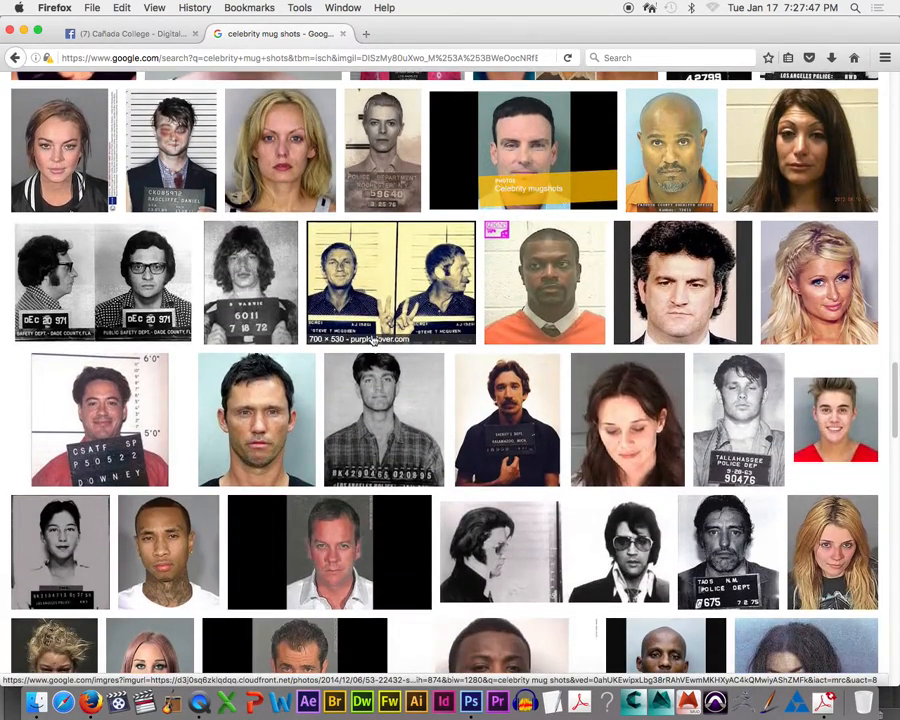
scroll(416, 457, down, 4)
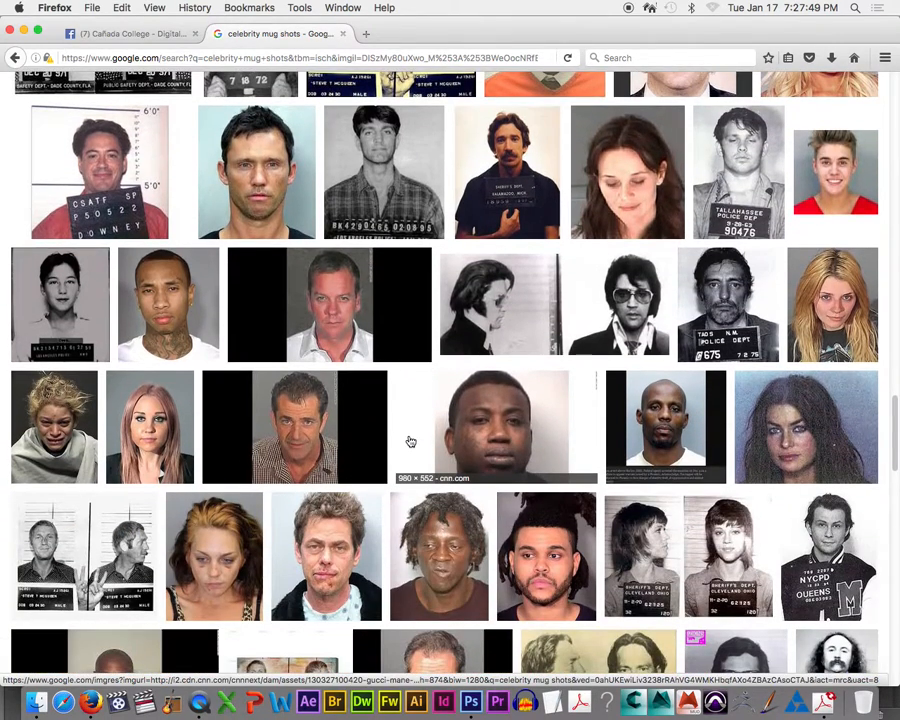
scroll(411, 442, up, 1)
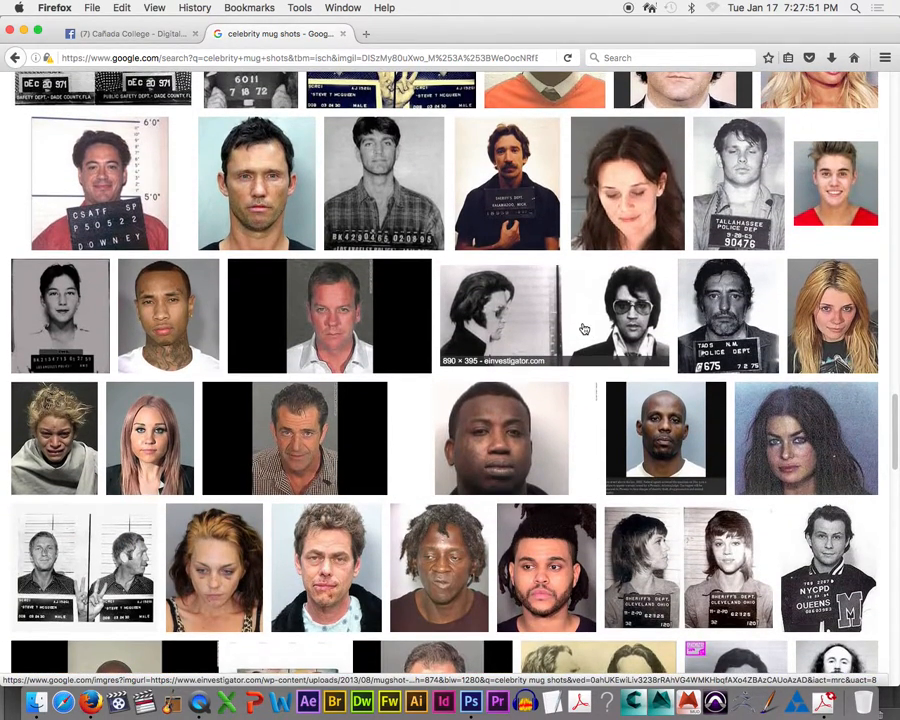
scroll(496, 409, down, 5)
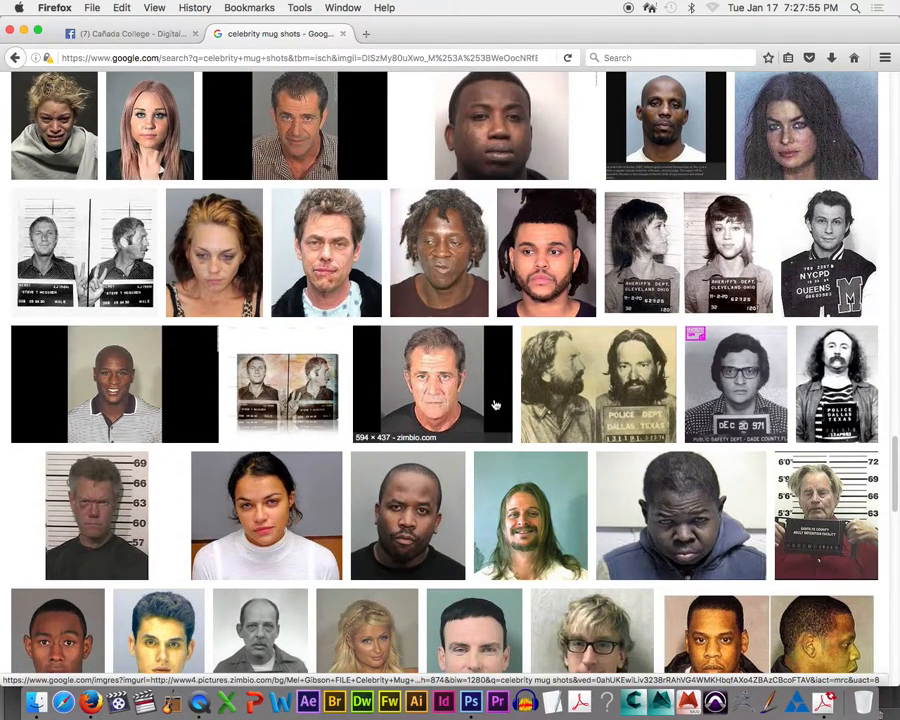
scroll(494, 405, down, 4)
scroll(485, 402, down, 2)
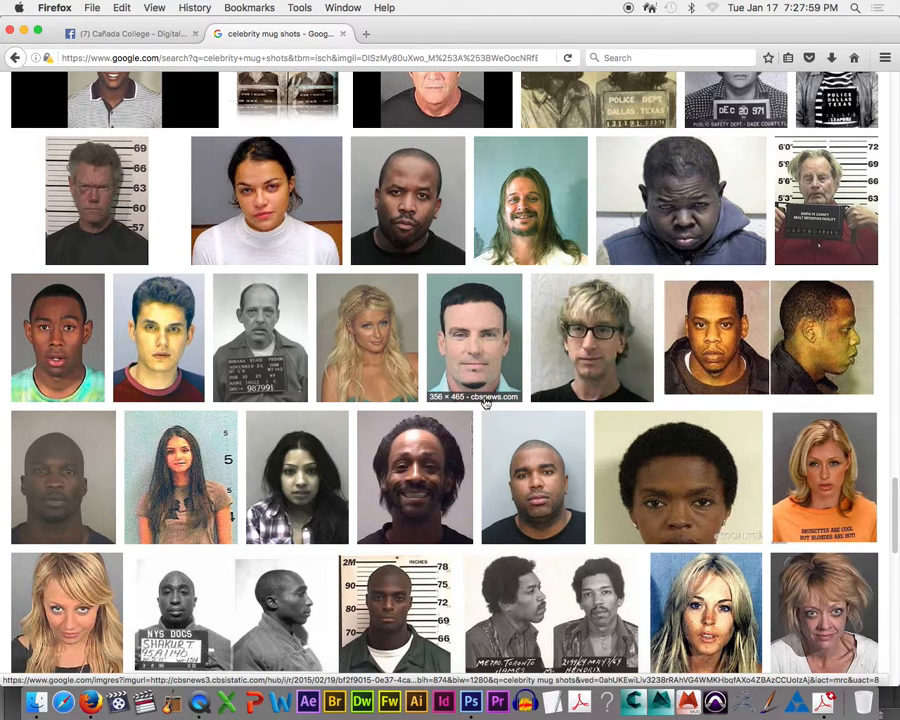
scroll(479, 399, down, 3)
click(230, 440)
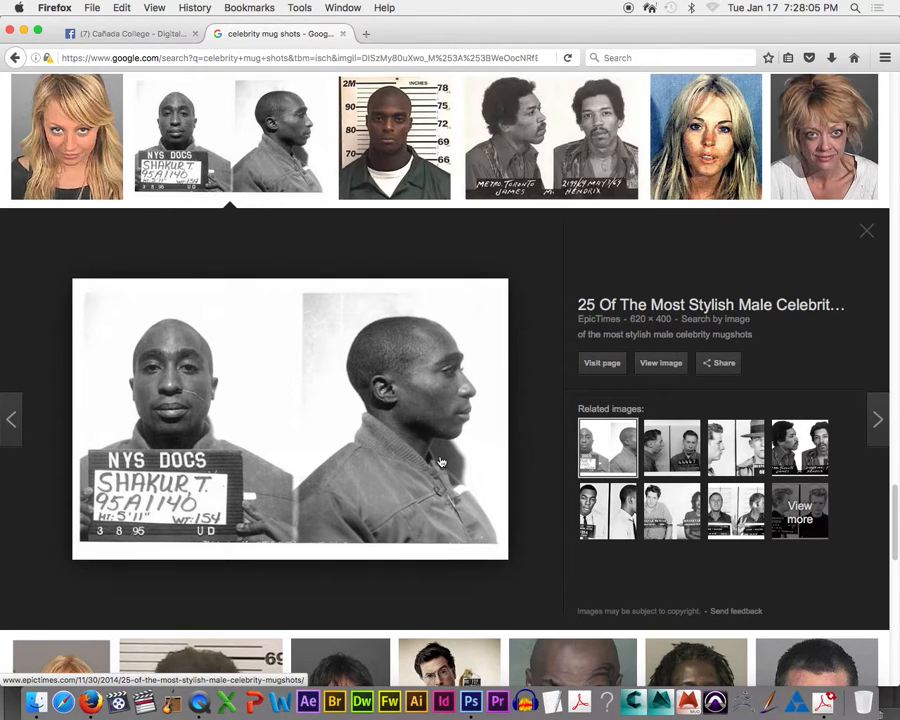
Browse further down the celebrity mug shot results and preview the Jagger front-and-side mug shot from EpicTimes
scroll(440, 462, down, 2)
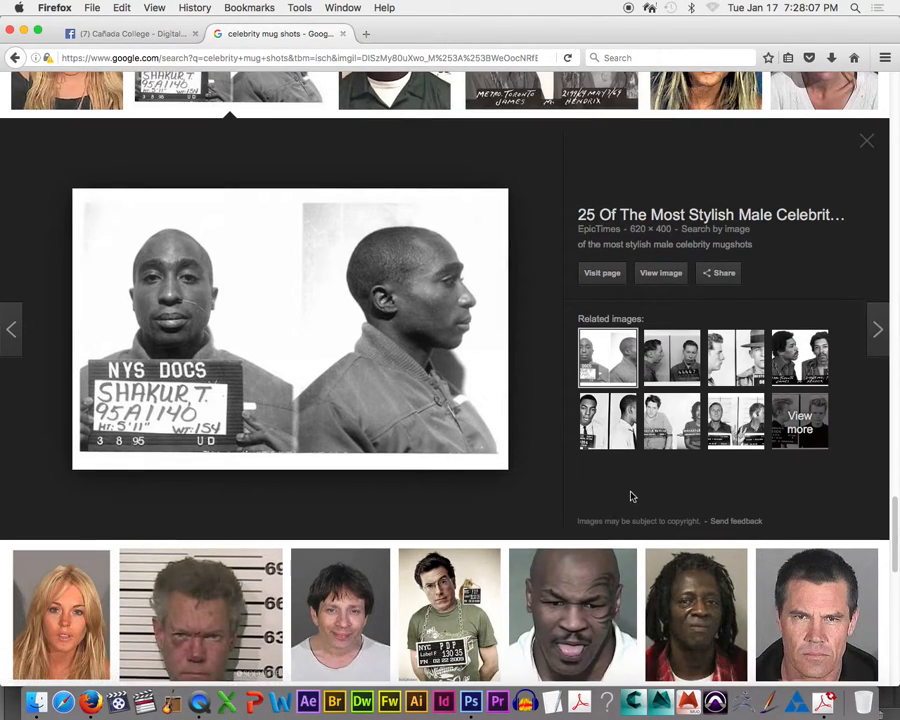
scroll(683, 488, down, 10)
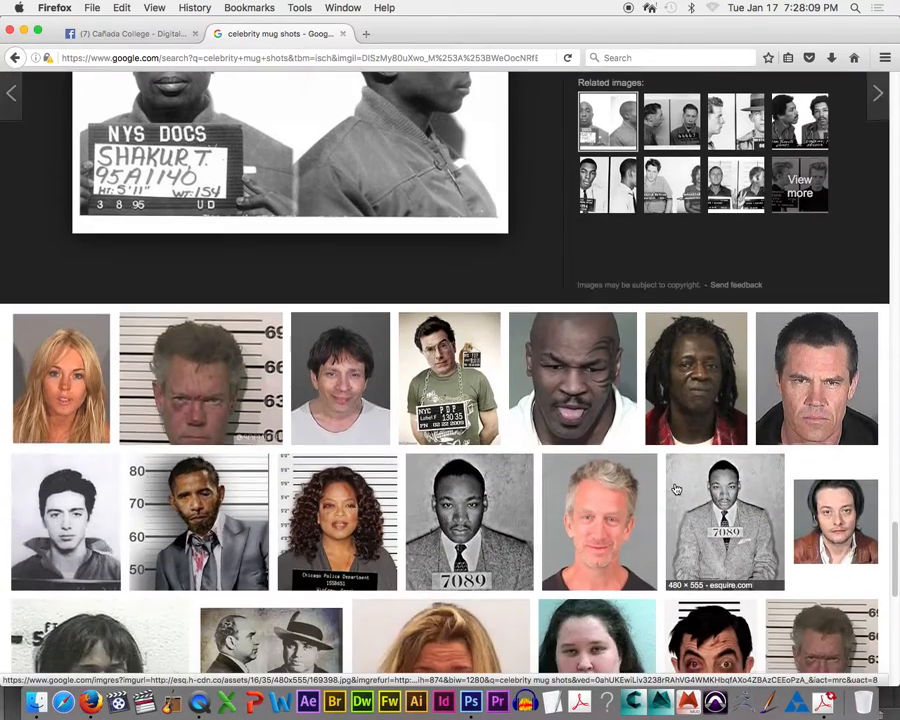
scroll(675, 488, down, 7)
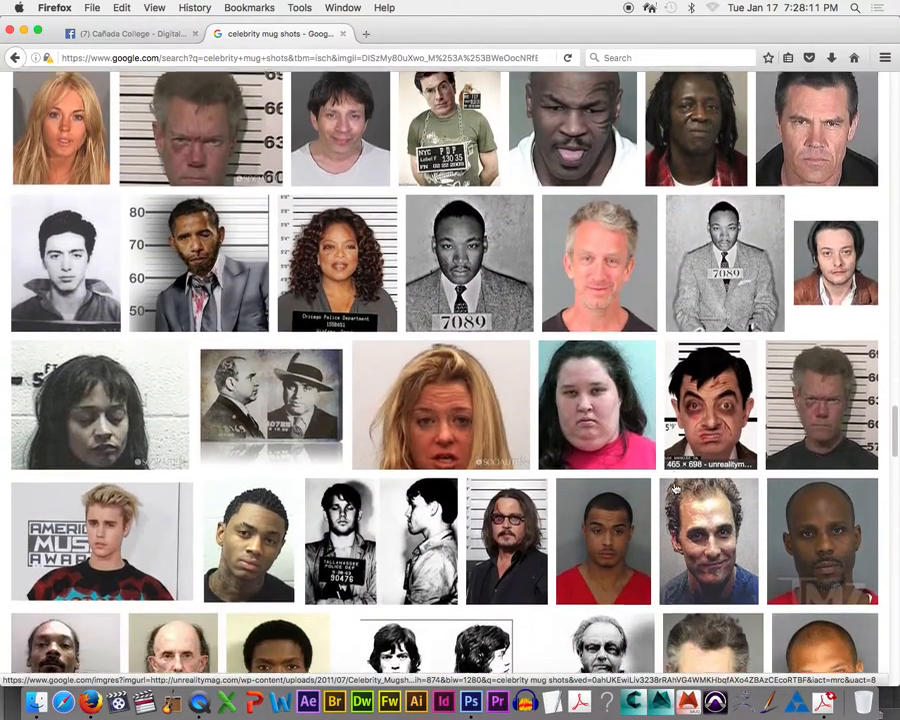
scroll(675, 488, down, 2)
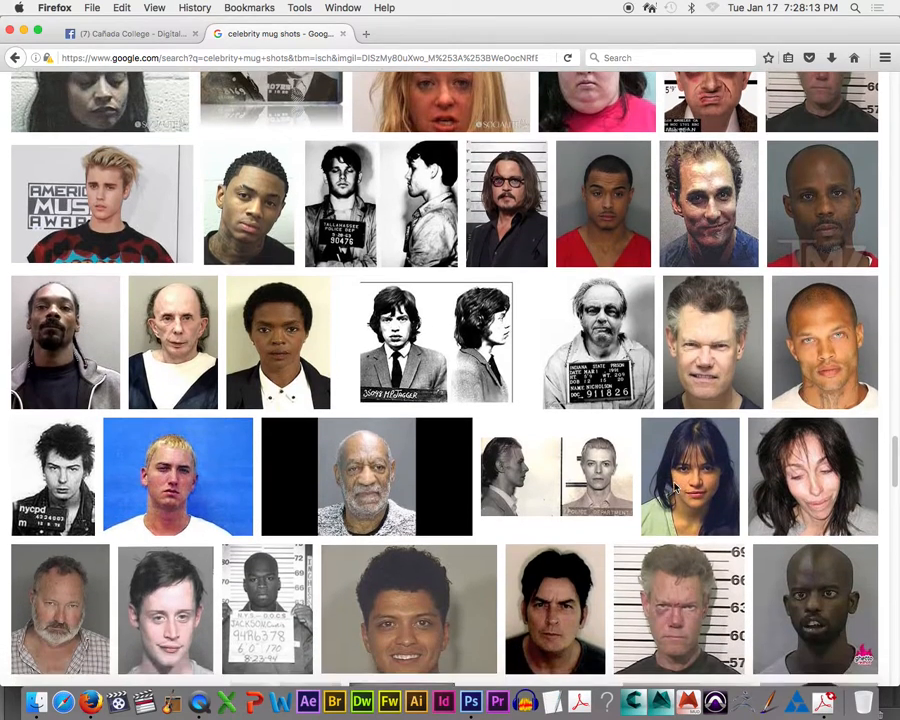
click(465, 325)
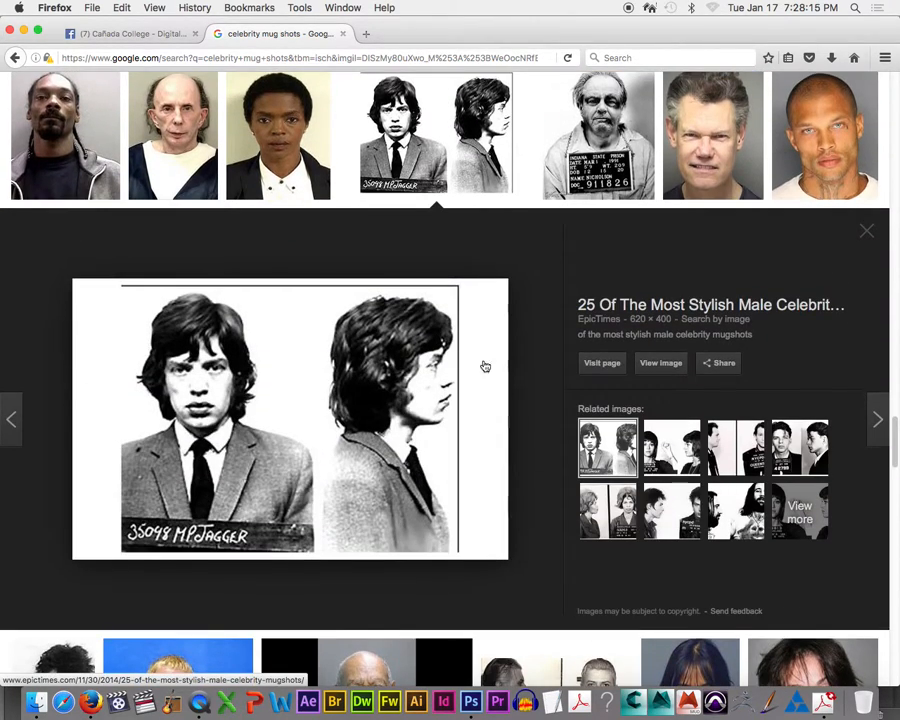
scroll(483, 443, down, 2)
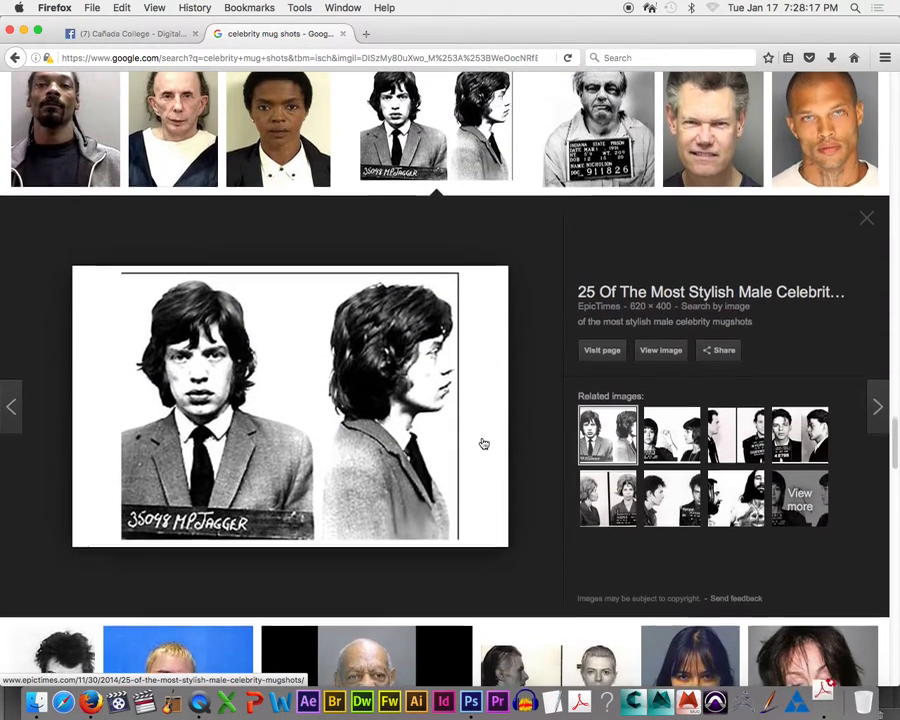
scroll(483, 439, down, 2)
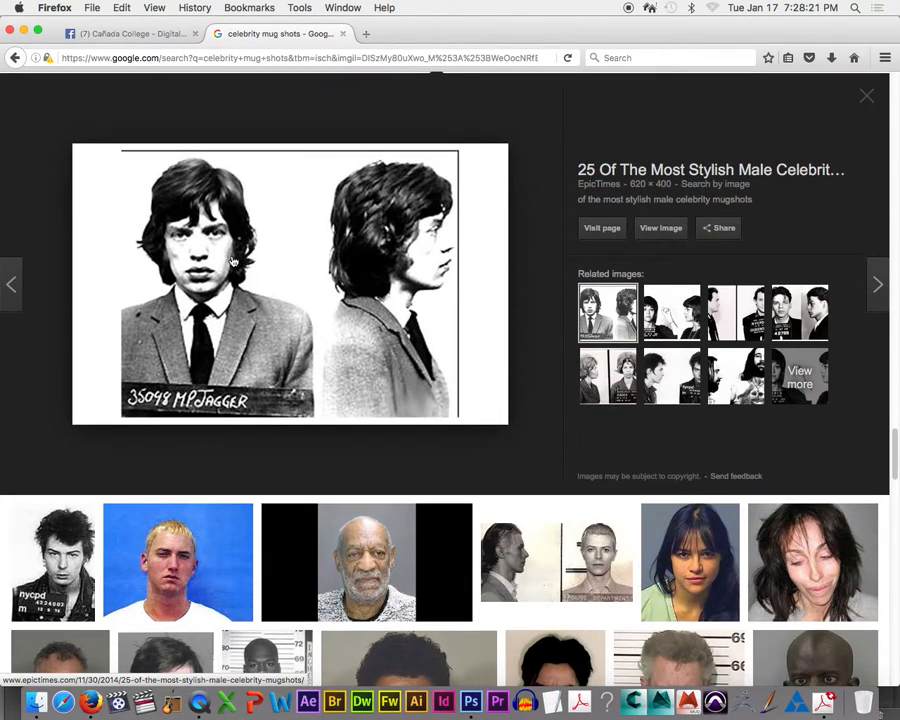
Look through more mug shot results for front-and-side pairs, and return to the search phrase that produced them
scroll(272, 314, down, 10)
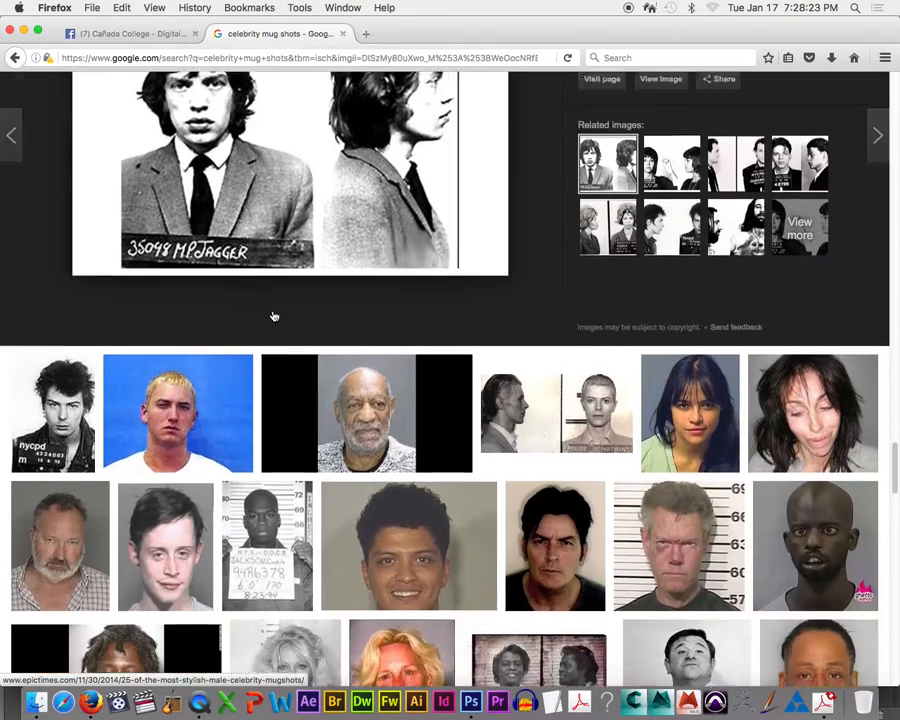
scroll(272, 316, down, 5)
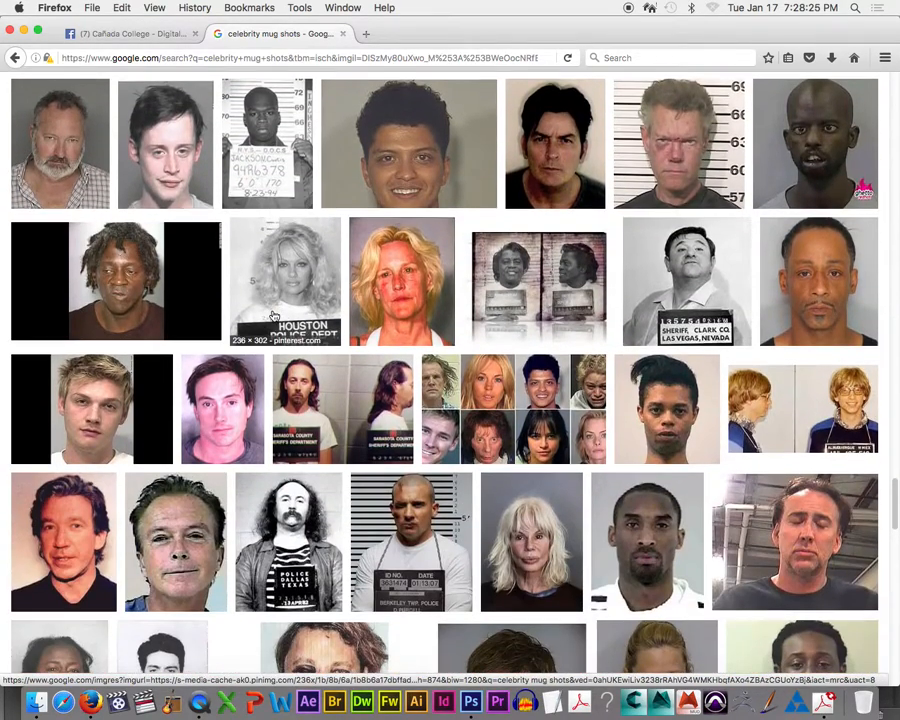
scroll(273, 316, down, 3)
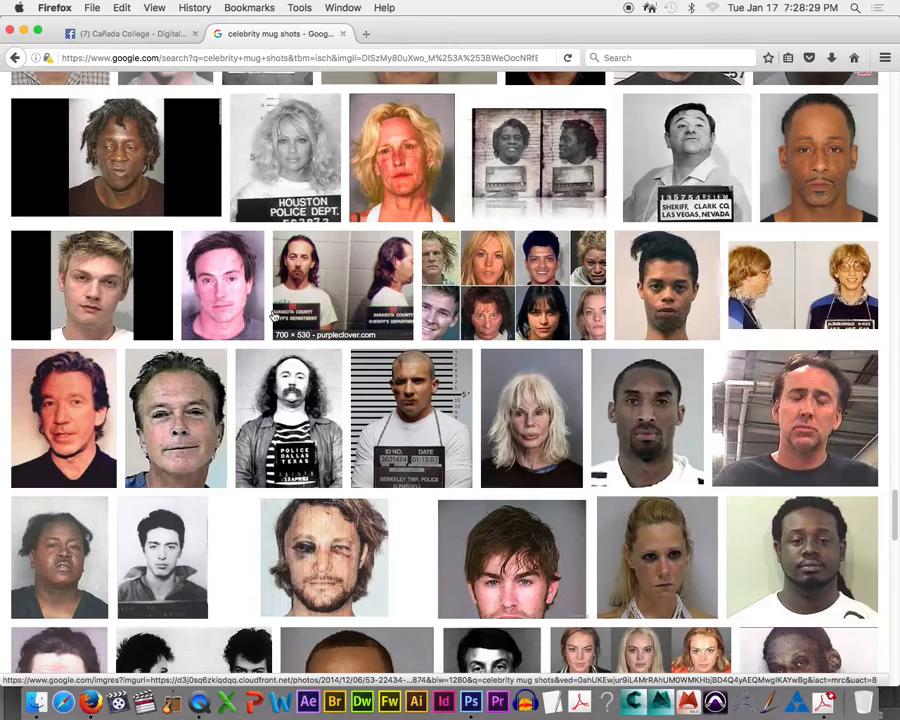
scroll(272, 315, up, 20)
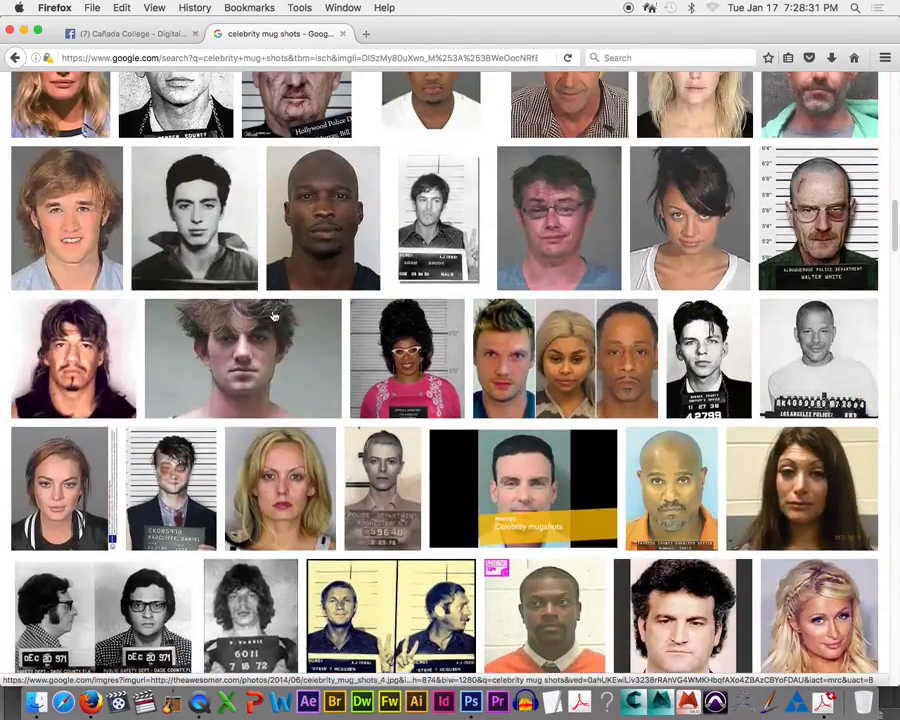
scroll(272, 316, up, 20)
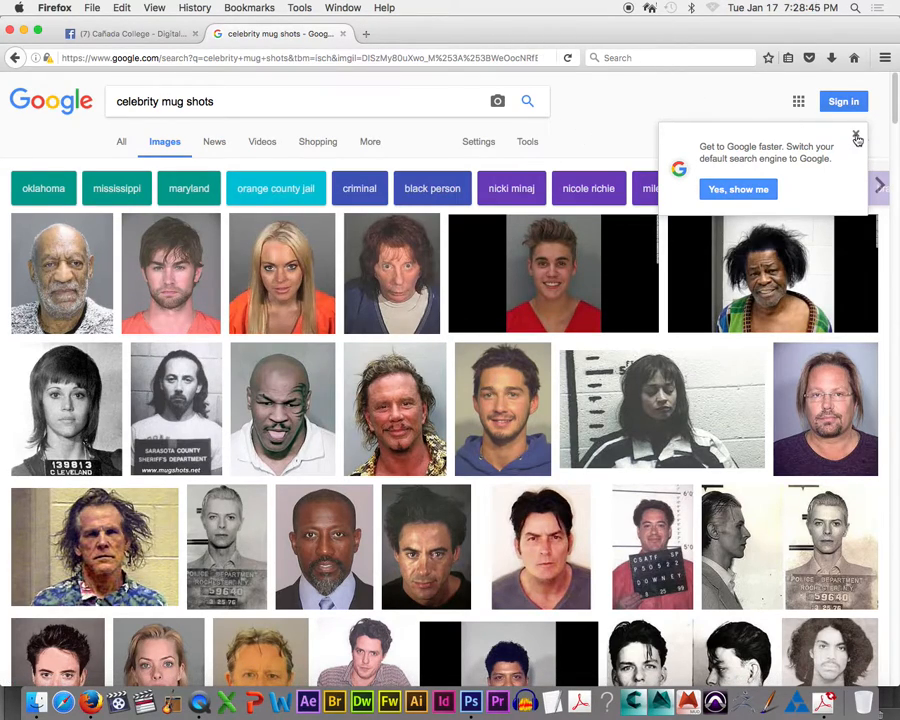
click(855, 134)
drag(258, 108, 100, 108)
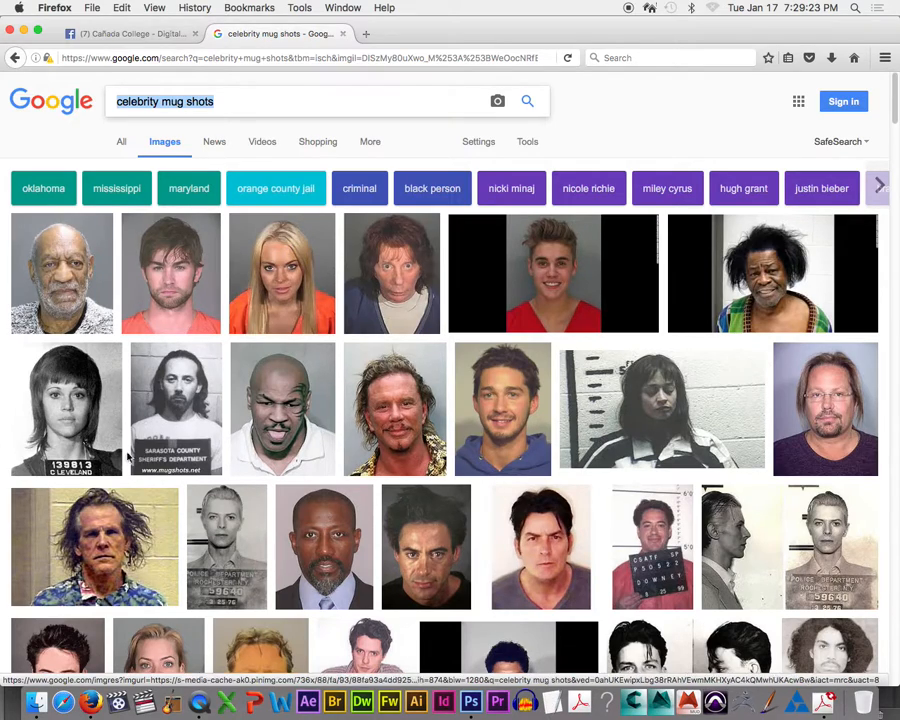
Preview the single front-view David Bowie mug shot from Pinterest and look over the results around it
click(209, 539)
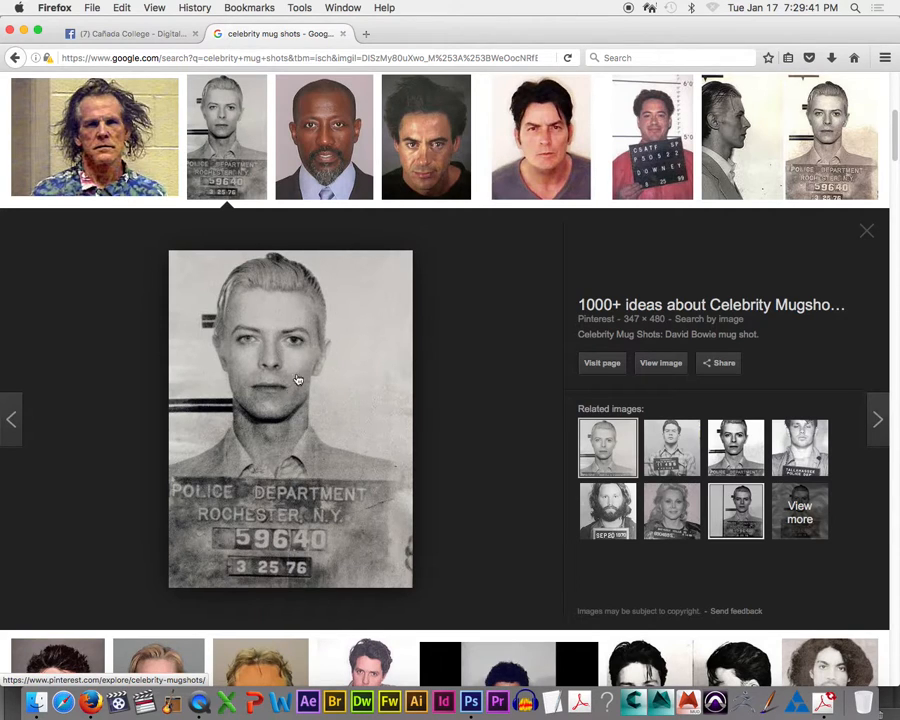
scroll(478, 362, down, 1)
scroll(478, 362, down, 5)
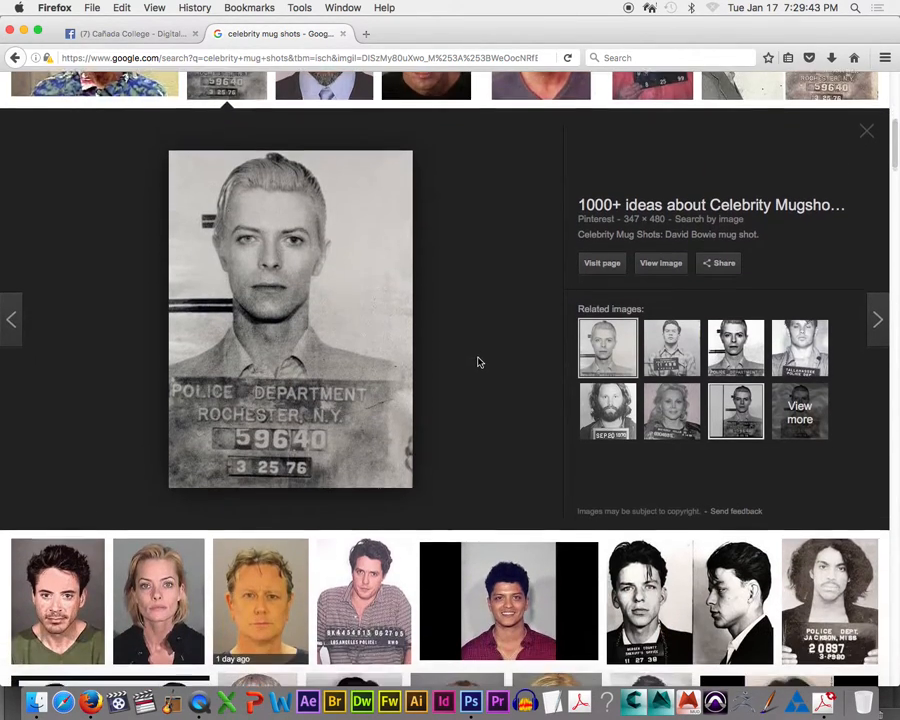
scroll(478, 362, down, 5)
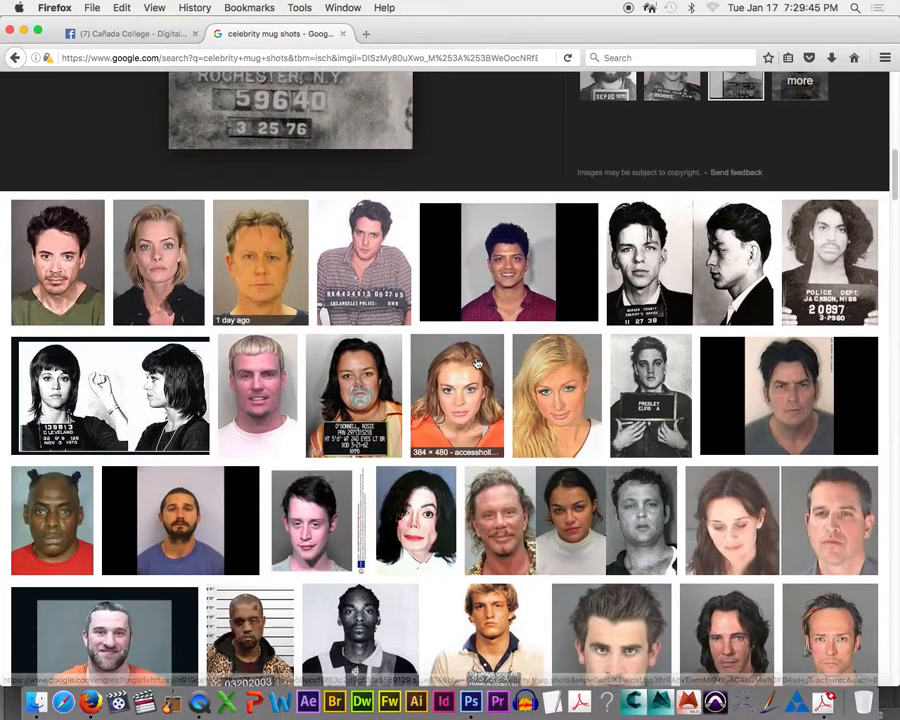
scroll(478, 362, up, 20)
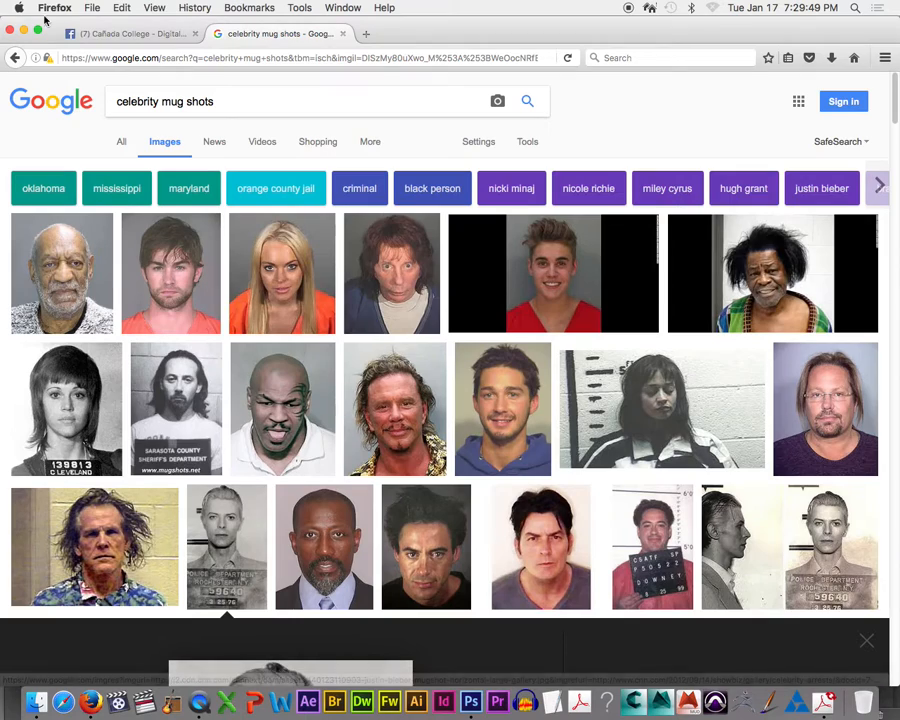
Go back to the general web results for celebrity mug shots, and switch to the Cañada College Digital Art & Animation Facebook page
click(15, 58)
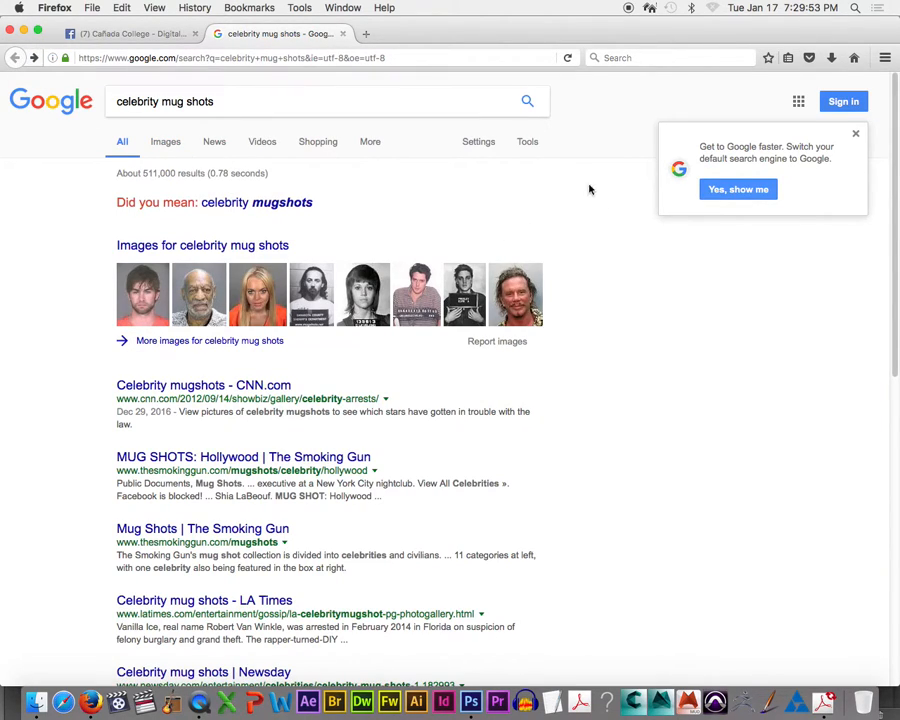
click(856, 138)
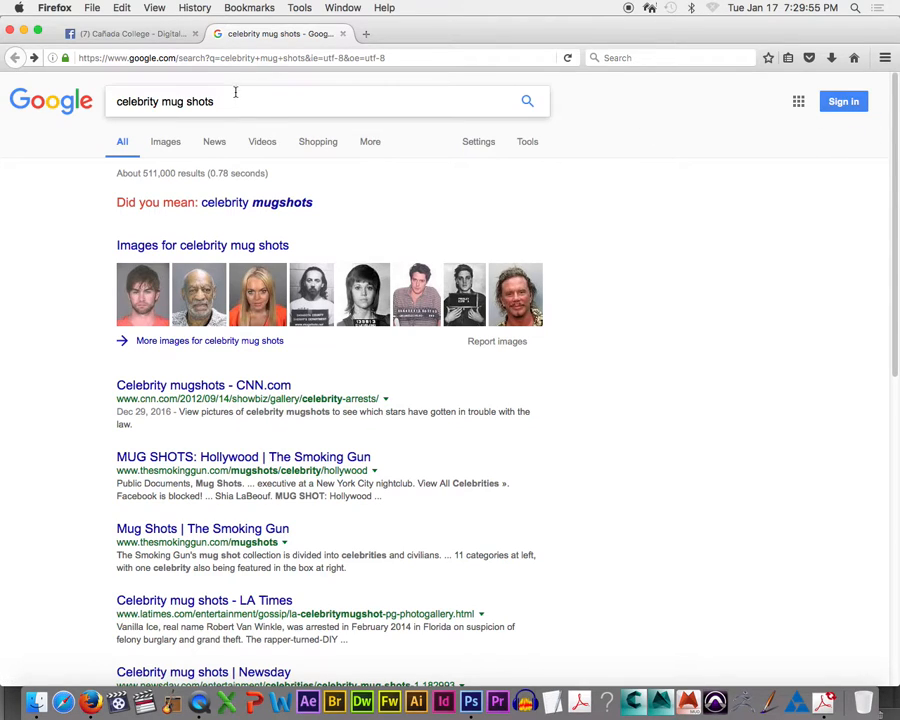
click(161, 34)
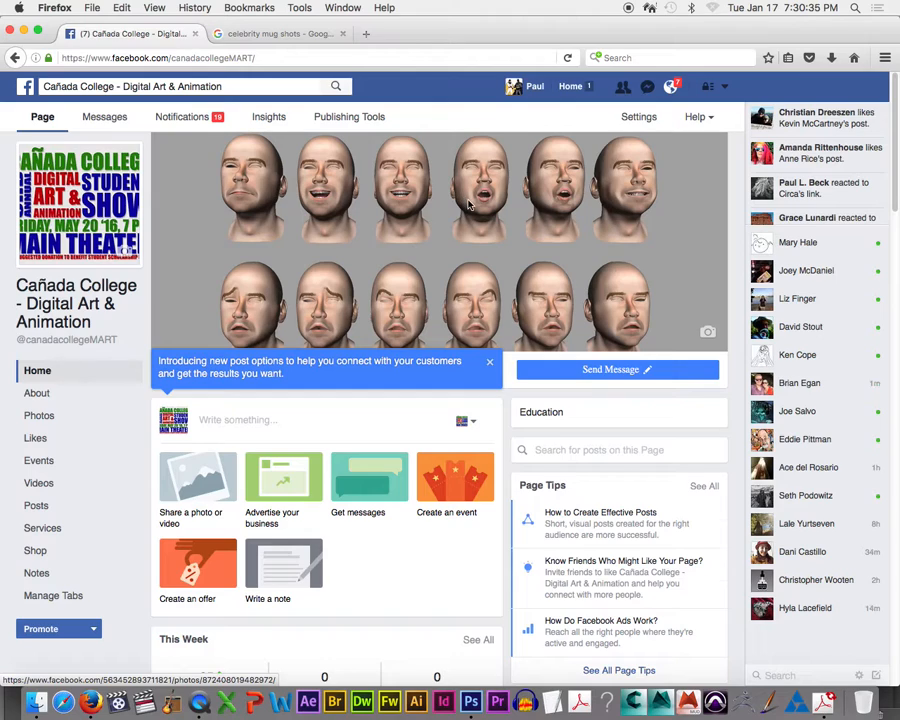
Minimize the Firefox and Photoshop windows to reach the desktop, and bring Firefox back up
click(24, 33)
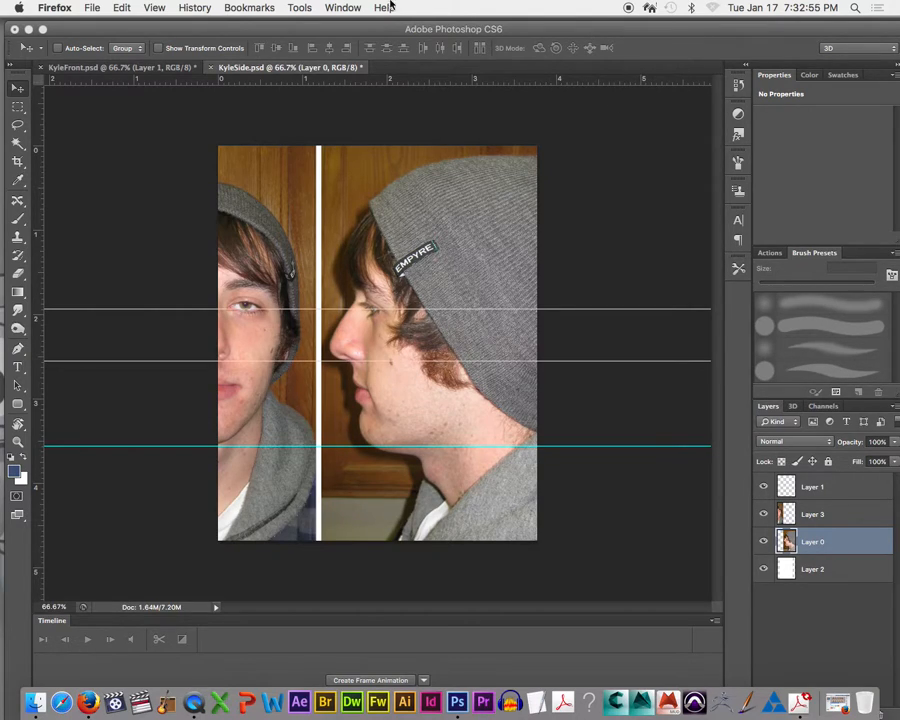
click(28, 30)
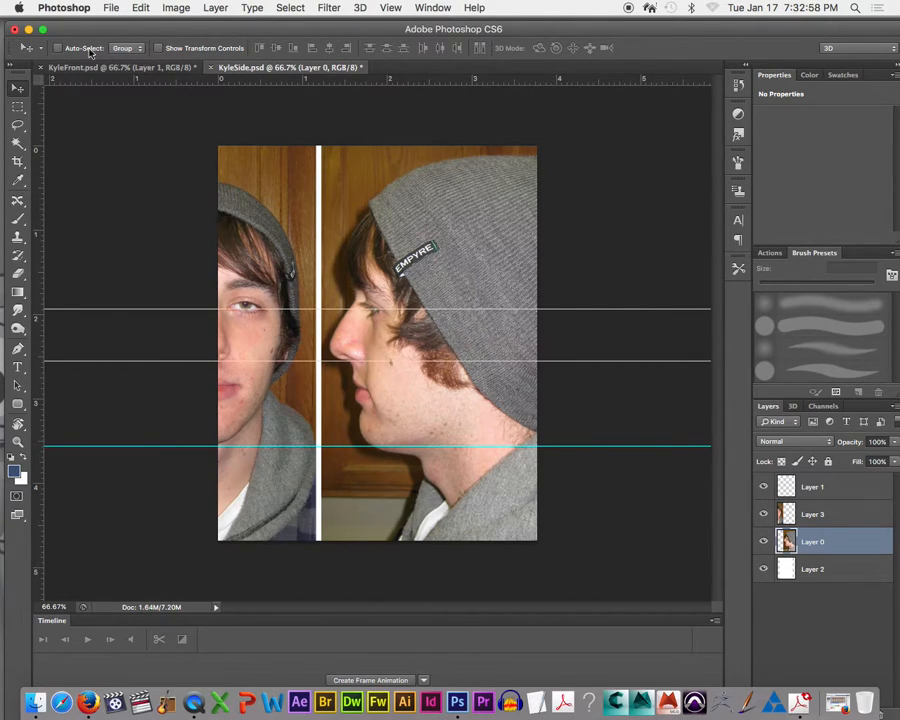
click(28, 28)
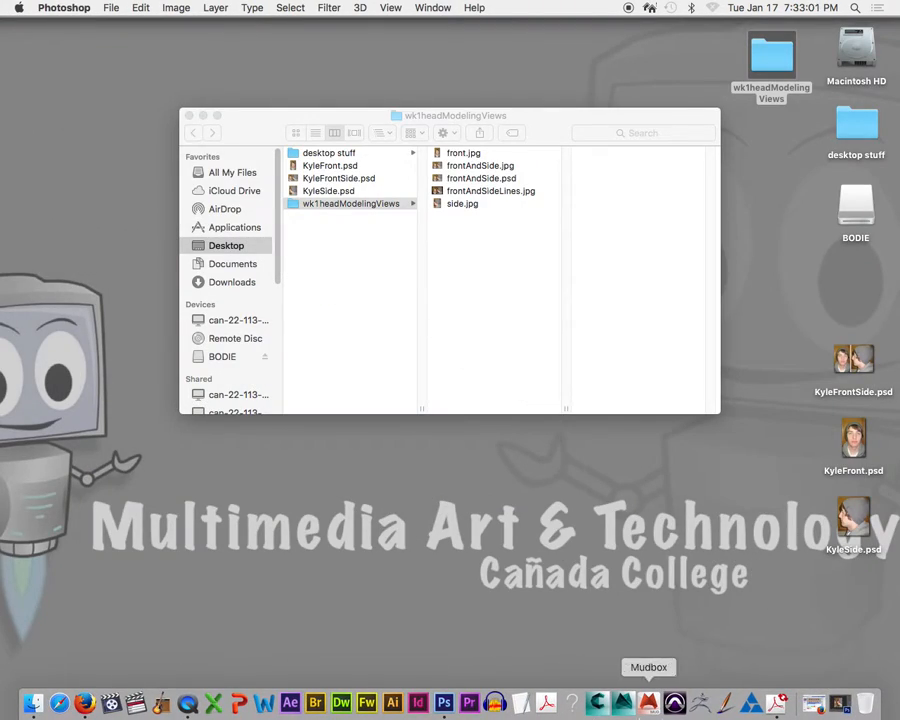
click(812, 706)
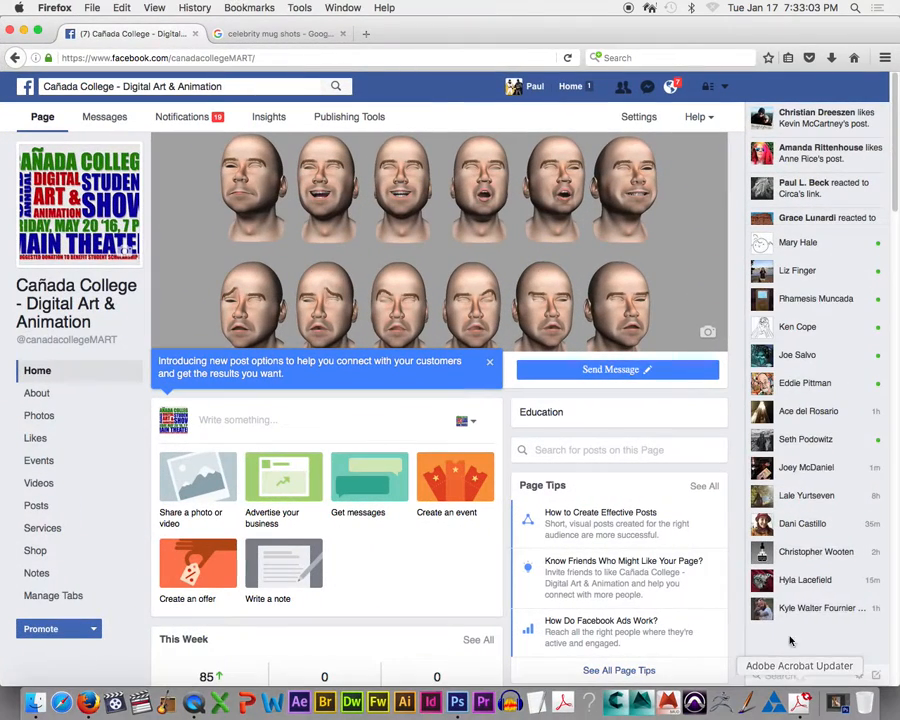
Load the San Mateo County Community College District portal at smccd.edu/portal/ in place of the mug shot search
click(272, 34)
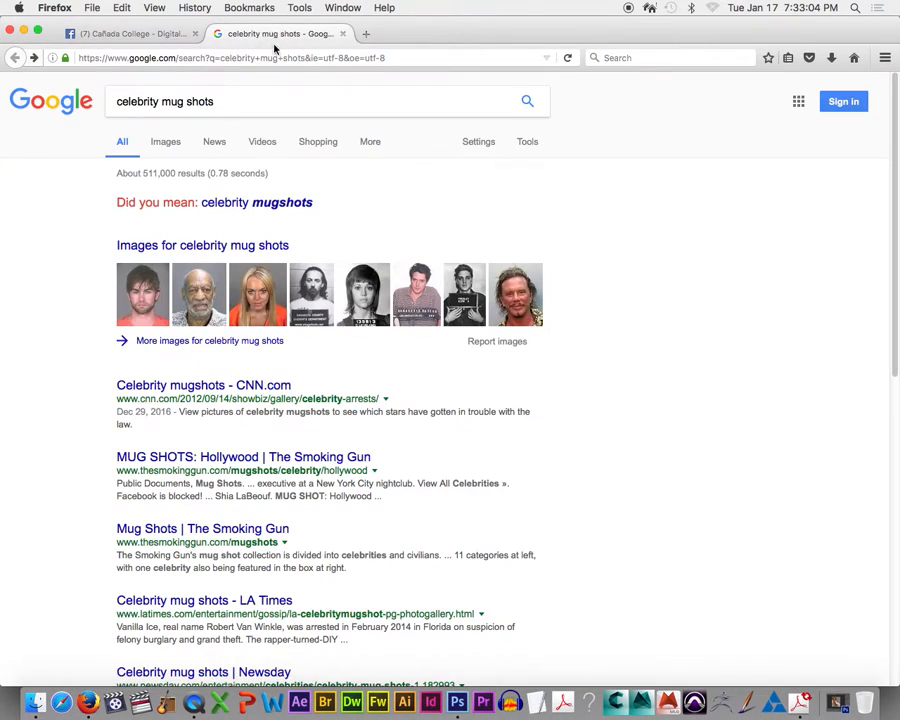
click(346, 57)
text(smccd.edu/)
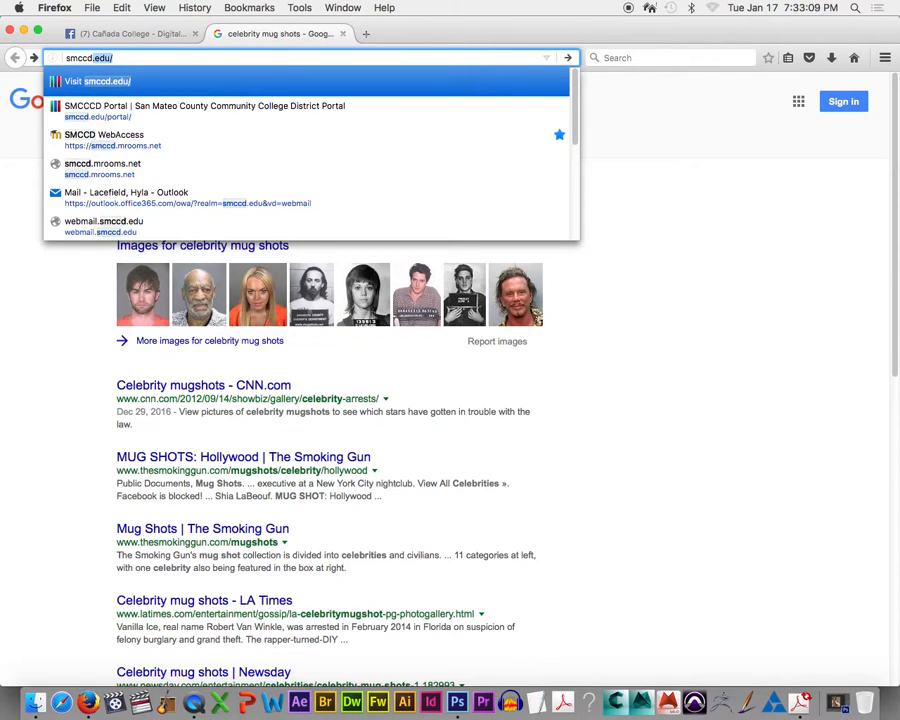
key(Down)
key(Return)
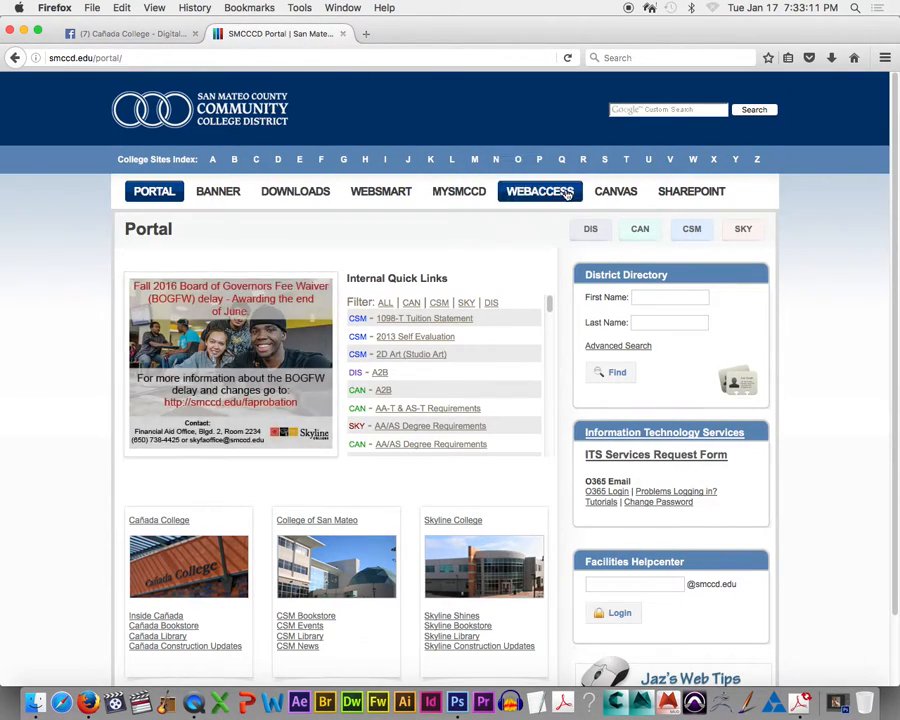
Open the MART 421 3D Modeling and Animation II course in WebAccess and view its "Reference photos - acquisition and sizing" assignment
click(566, 194)
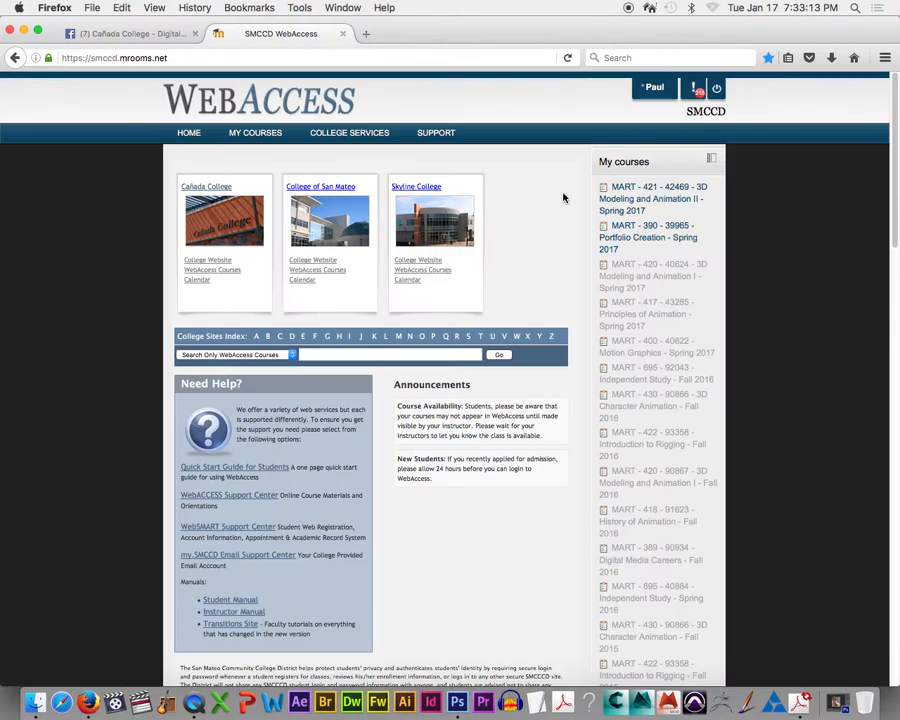
click(630, 204)
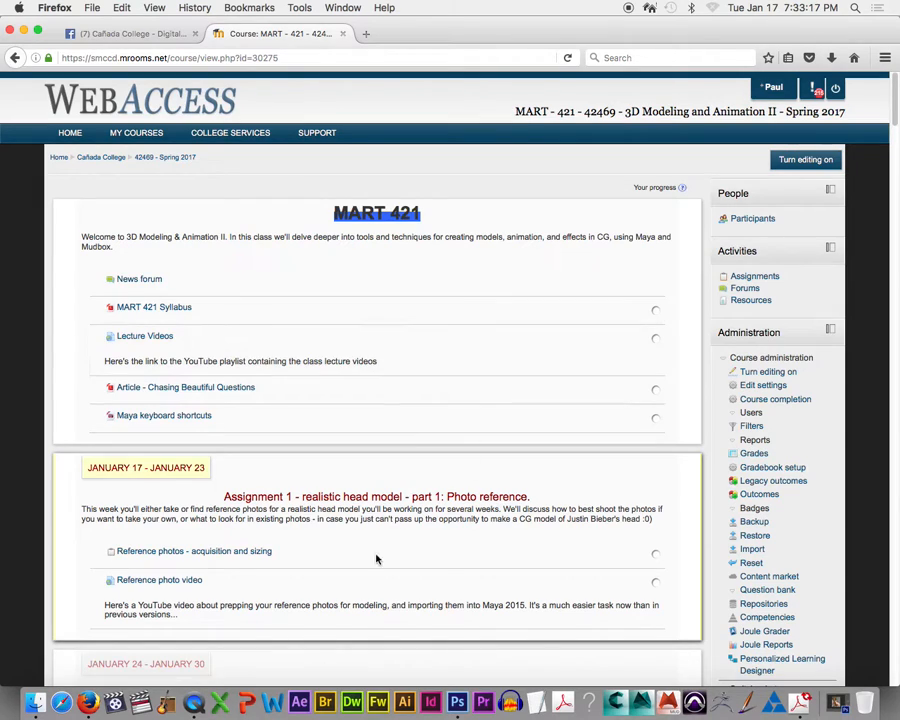
scroll(366, 544, down, 2)
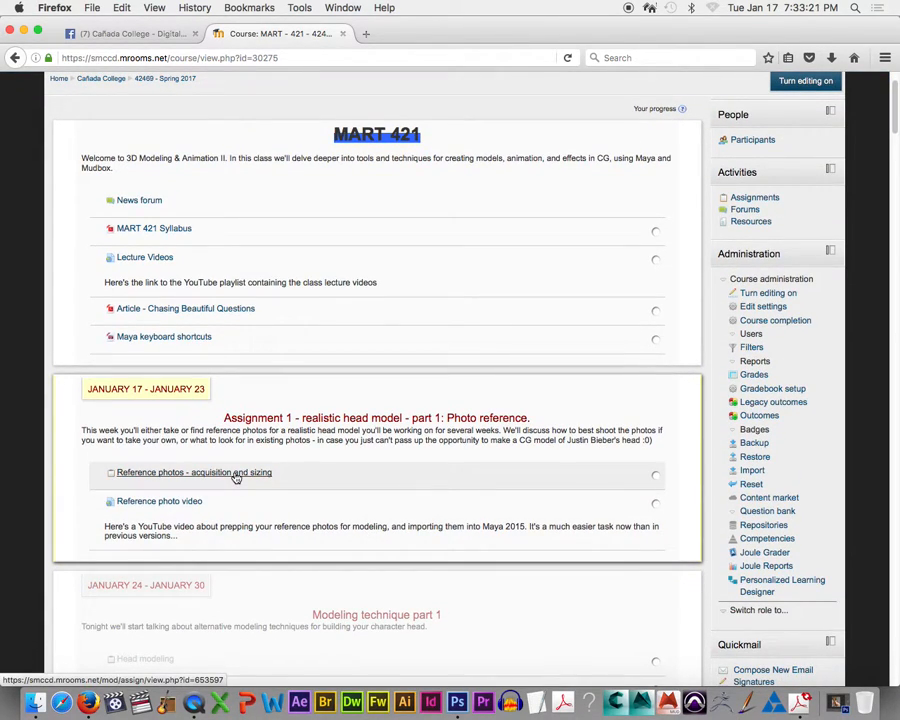
click(236, 476)
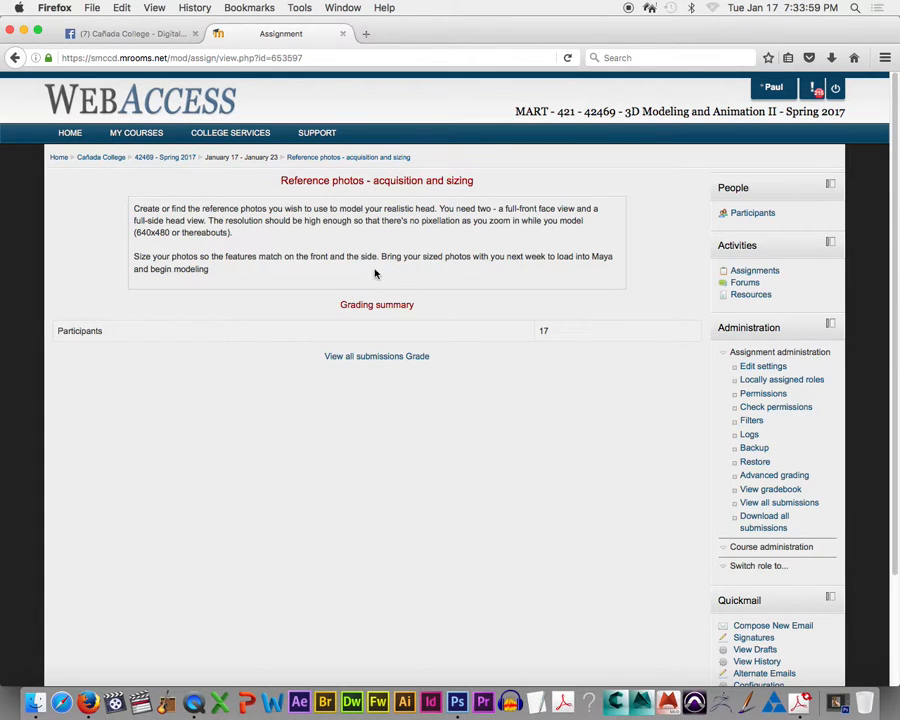
Switch to Photoshop and close KyleSide.psd without saving its changes
click(838, 702)
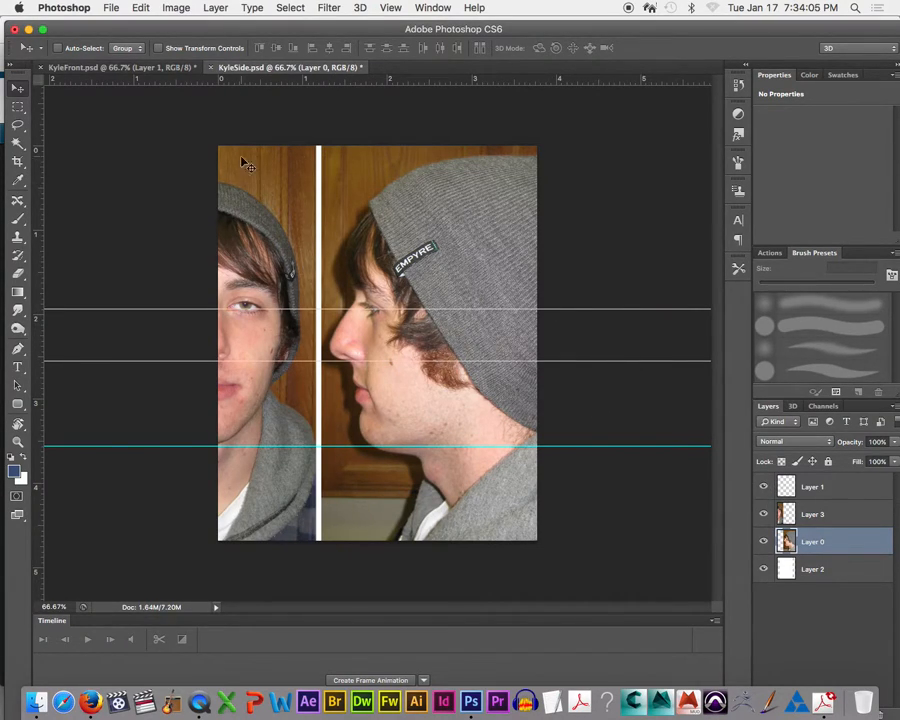
click(209, 67)
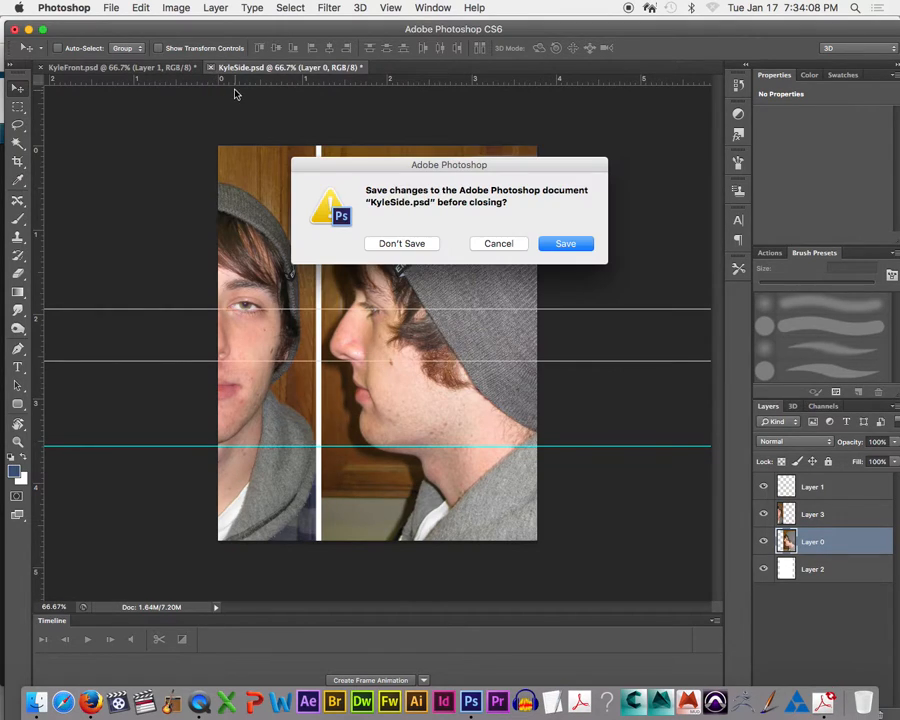
click(414, 245)
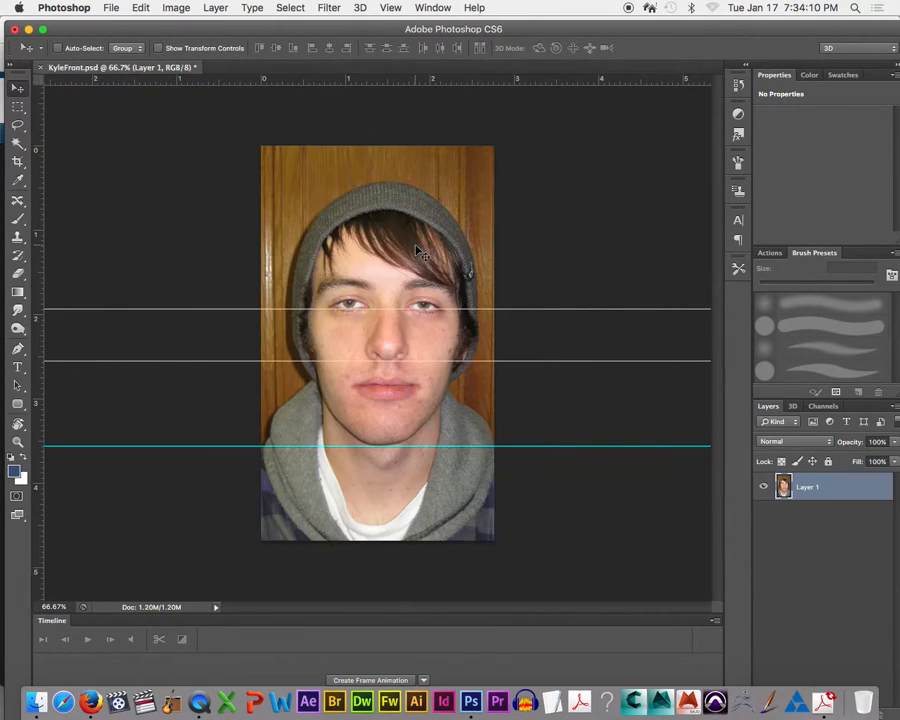
Reopen KyleSide.psd from the recently used files alongside KyleFront.psd
click(111, 9)
mouse_move(137, 92)
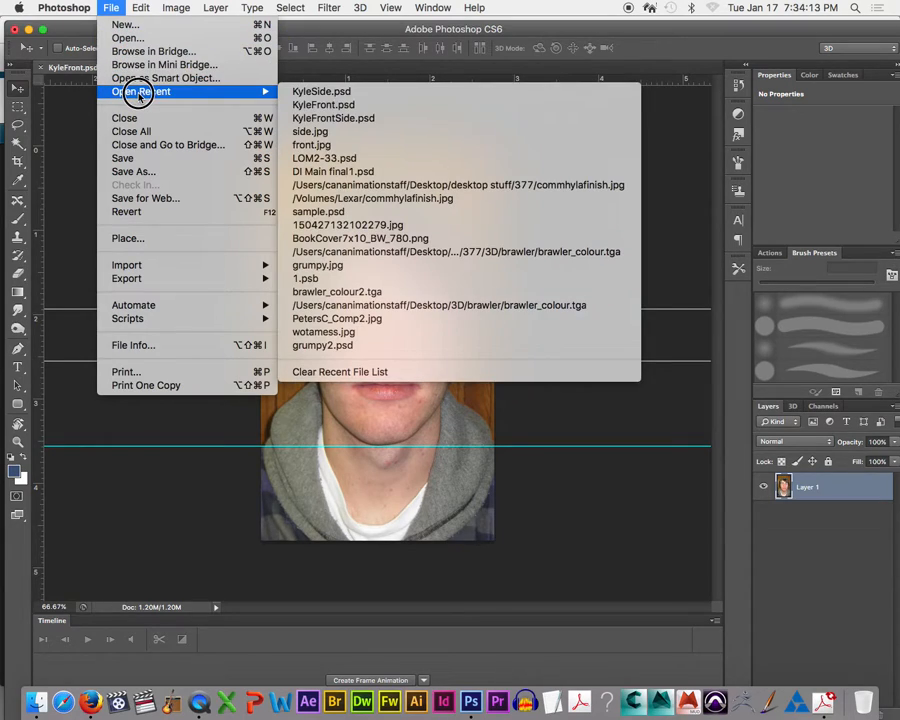
click(357, 92)
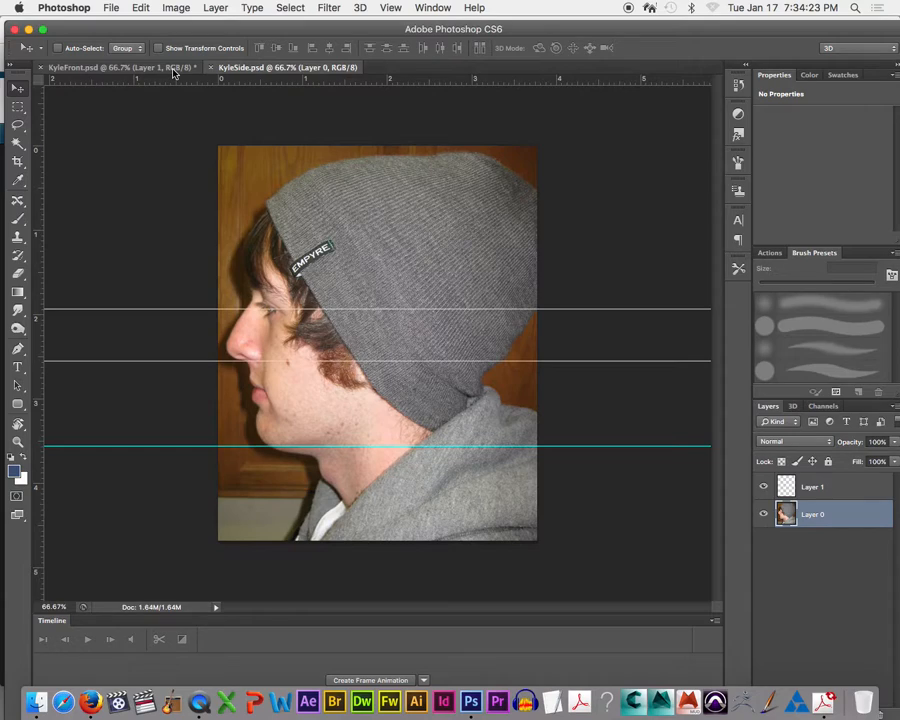
Minimize Photoshop, return from the assignment to the MART 421 course page in Firefox, and view the MART 421 Syllabus
click(29, 32)
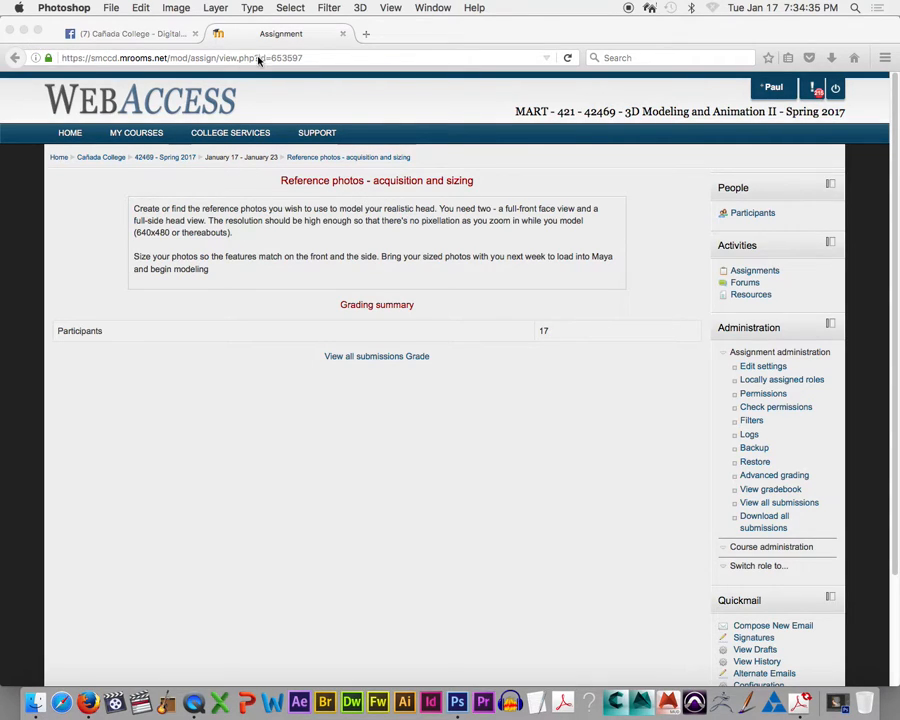
click(304, 44)
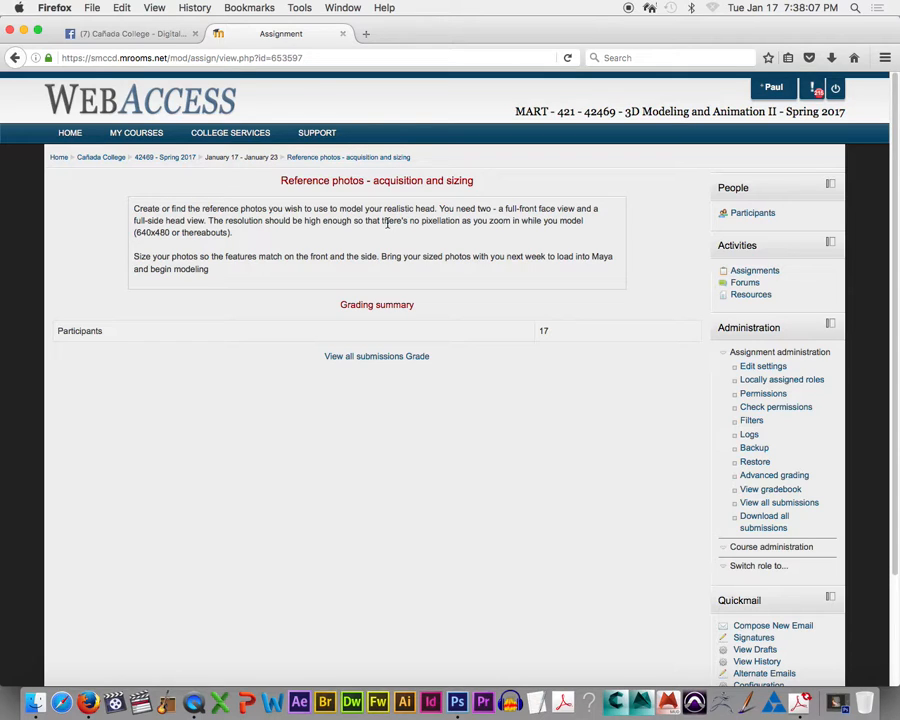
click(15, 58)
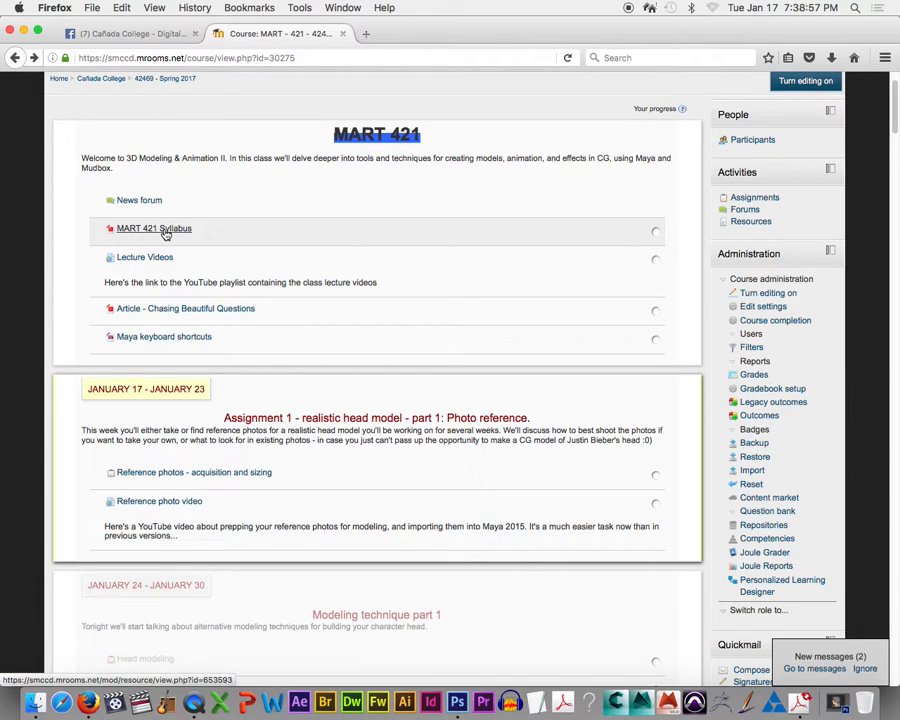
click(172, 231)
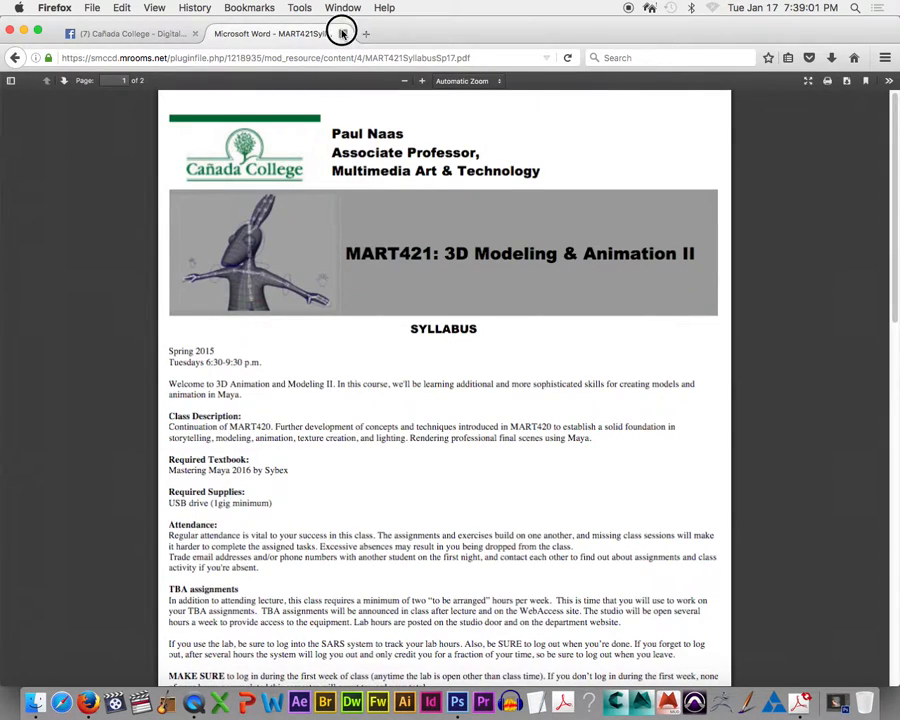
Close the syllabus tab, reopen the MART 421 course through WebAccess in a new tab, and follow its Lecture Videos link
click(185, 33)
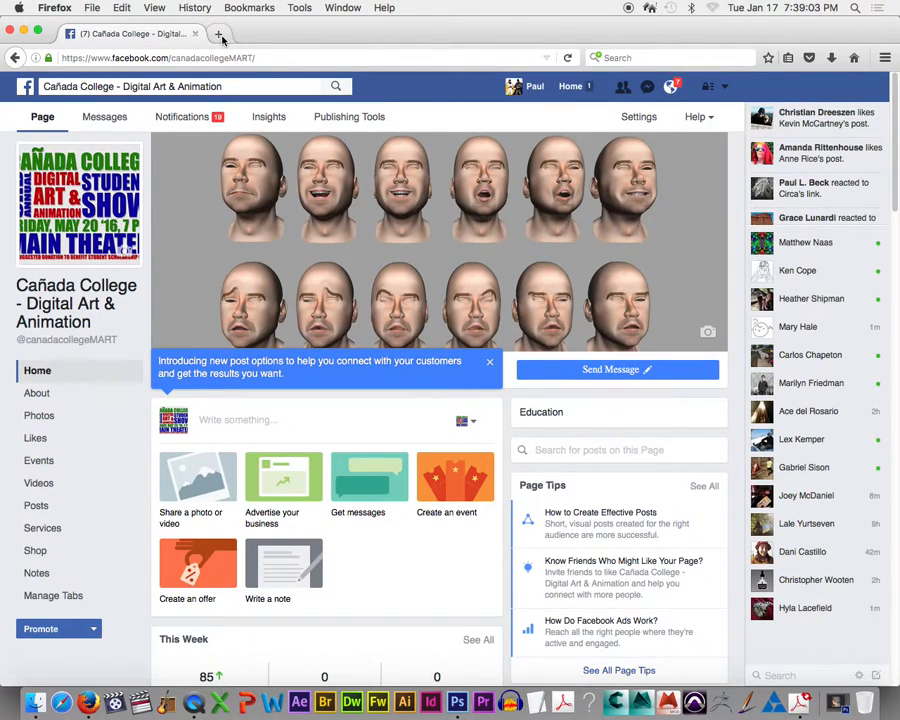
click(218, 34)
click(368, 201)
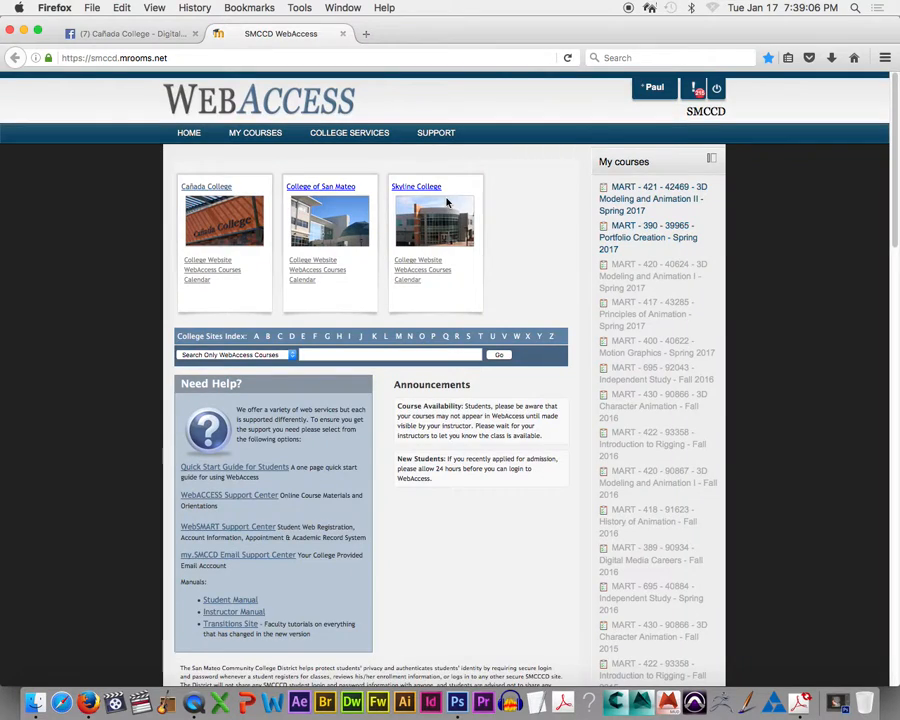
click(605, 199)
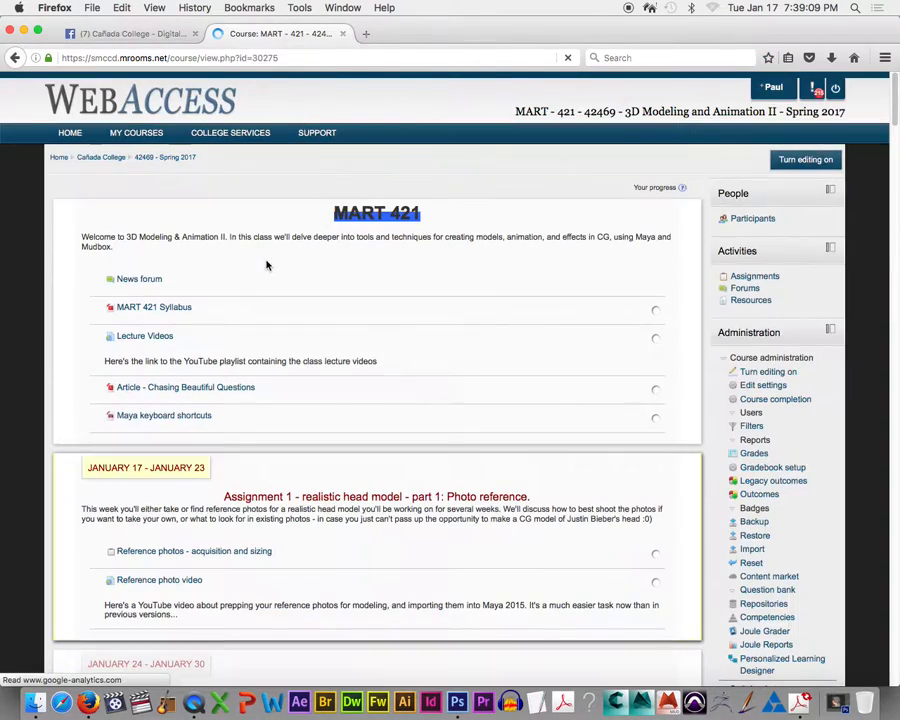
click(155, 340)
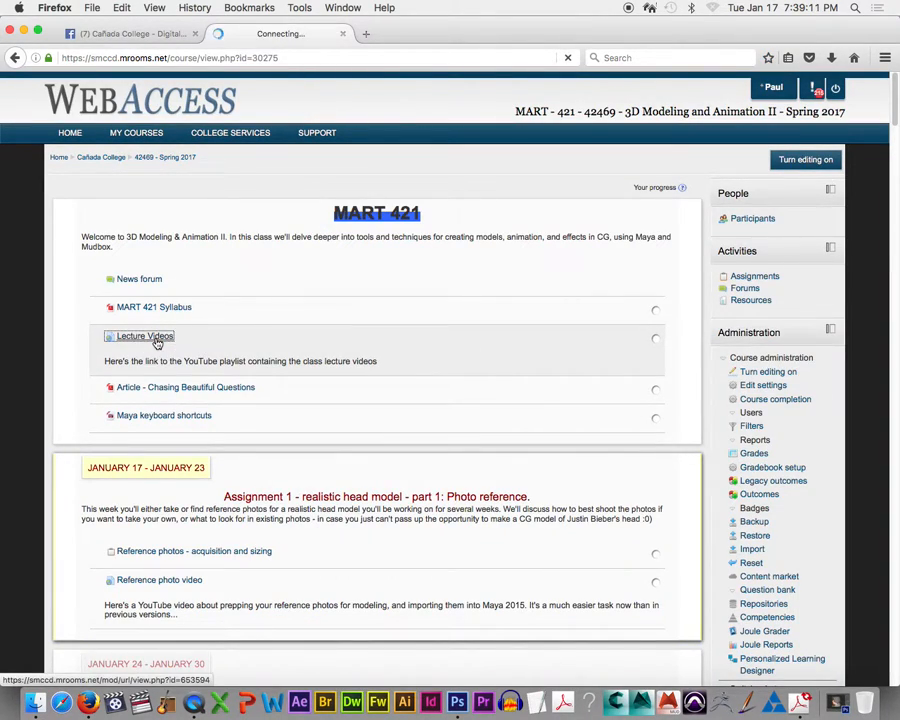